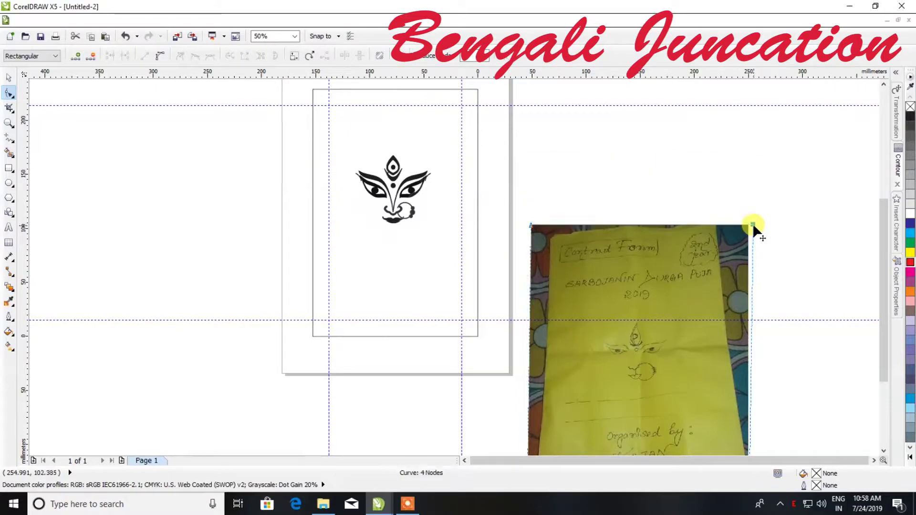
Crop the handwritten sketch photo to the yellow paper's outline by moving its four corner nodes.
scroll(550, 105, down, 2)
scroll(568, 294, up, 2)
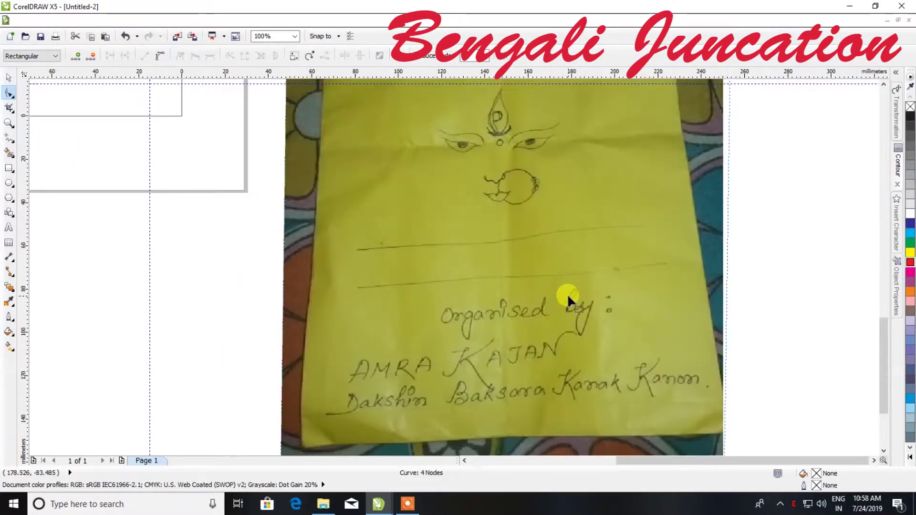
scroll(609, 145, down, 2)
scroll(597, 101, up, 3)
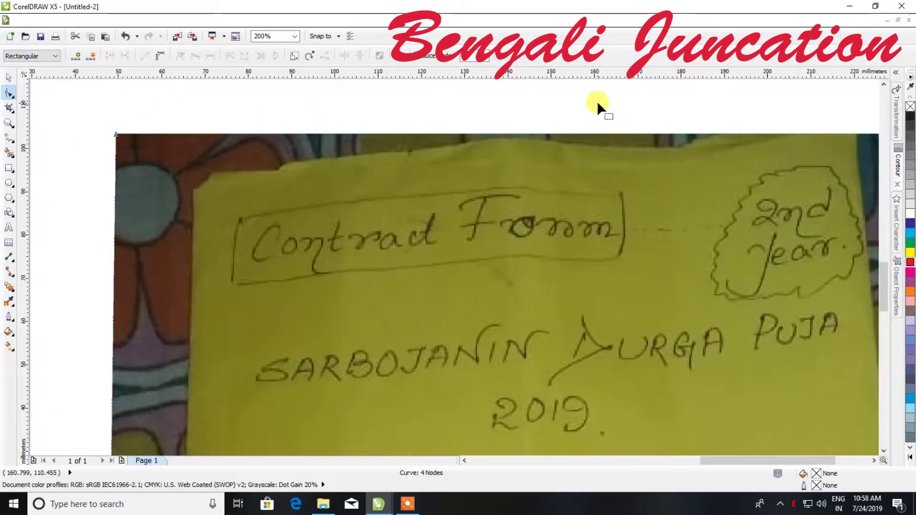
scroll(597, 102, down, 3)
drag(764, 231, 499, 340)
scroll(558, 249, up, 1)
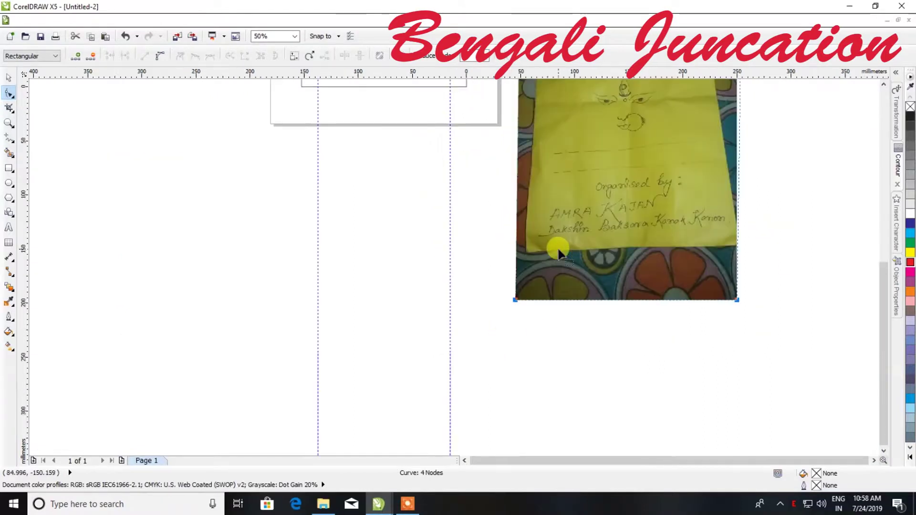
drag(514, 300, 517, 246)
scroll(525, 187, down, 2)
scroll(527, 148, up, 2)
drag(539, 124, 475, 444)
drag(491, 410, 503, 412)
drag(506, 147, 515, 156)
drag(724, 144, 691, 148)
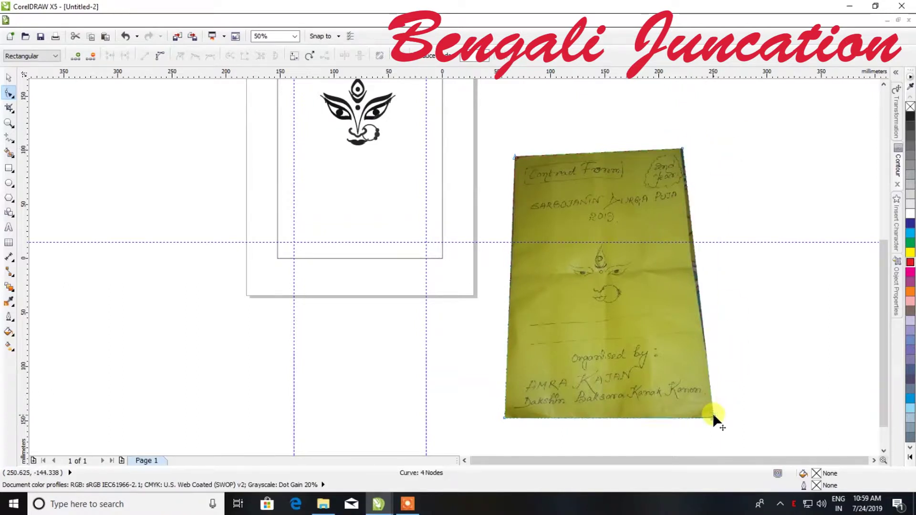
drag(713, 416, 708, 412)
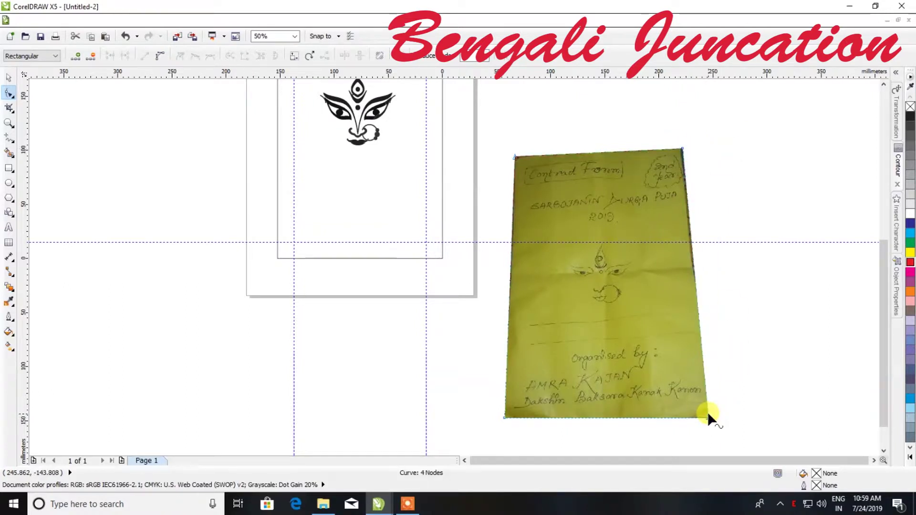
Resize the cropped photo to about 172 by 228 mm and place it beside the page frame's right edge.
click(9, 78)
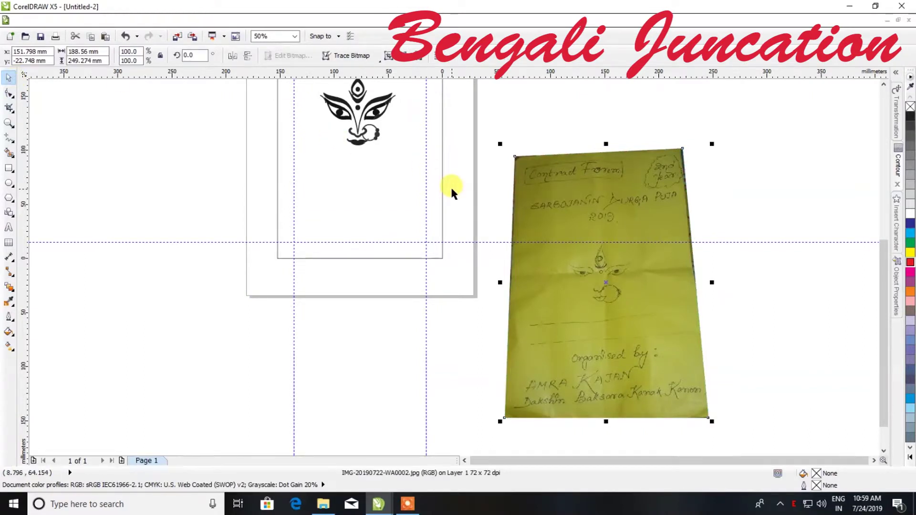
scroll(451, 185, down, 1)
drag(586, 162, 561, 201)
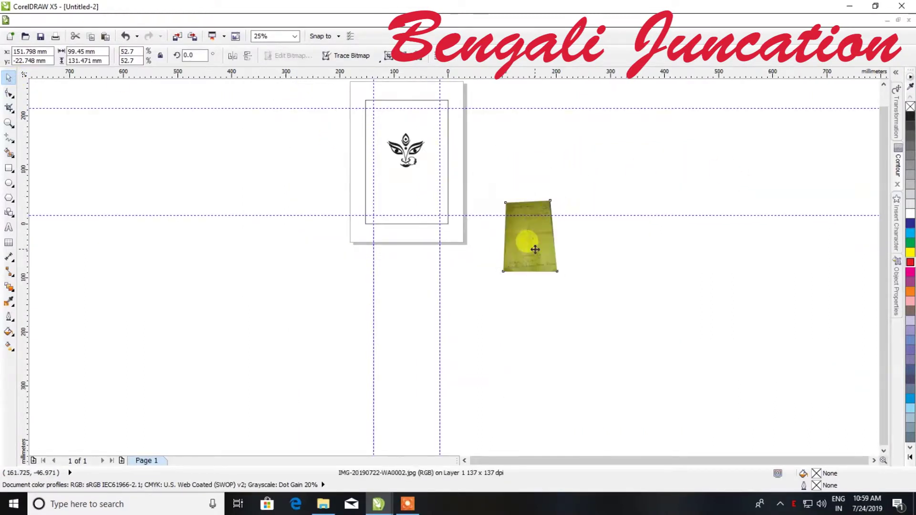
drag(535, 250, 498, 175)
scroll(494, 169, down, 1)
scroll(548, 147, up, 2)
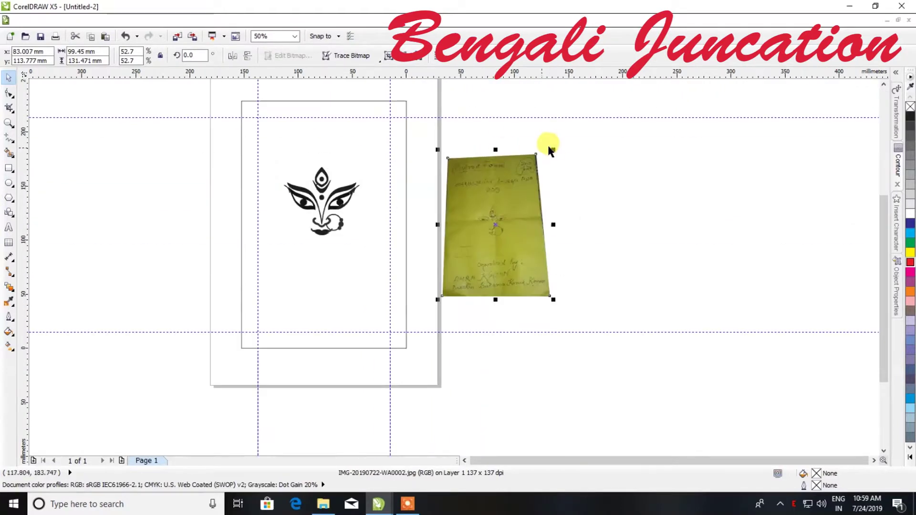
drag(553, 151, 594, 93)
scroll(491, 173, up, 1)
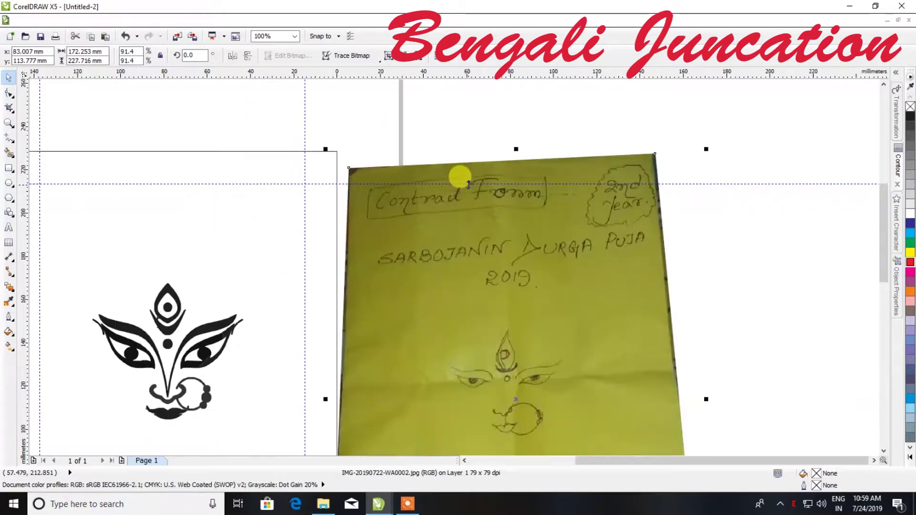
key(Escape)
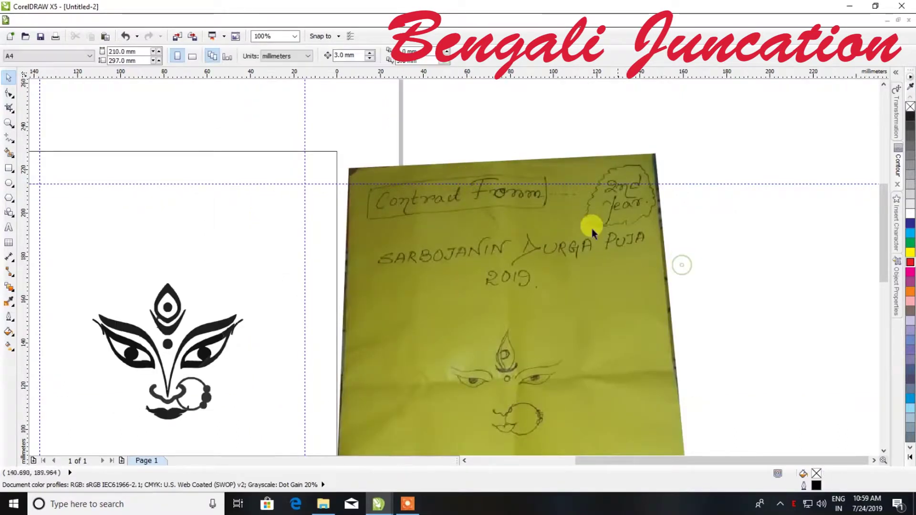
Add artistic text above the photo with the lines "sarbojanin durga puja 2019", "contract from", "2nd year" and "organised by".
scroll(590, 126, up, 1)
scroll(451, 140, down, 1)
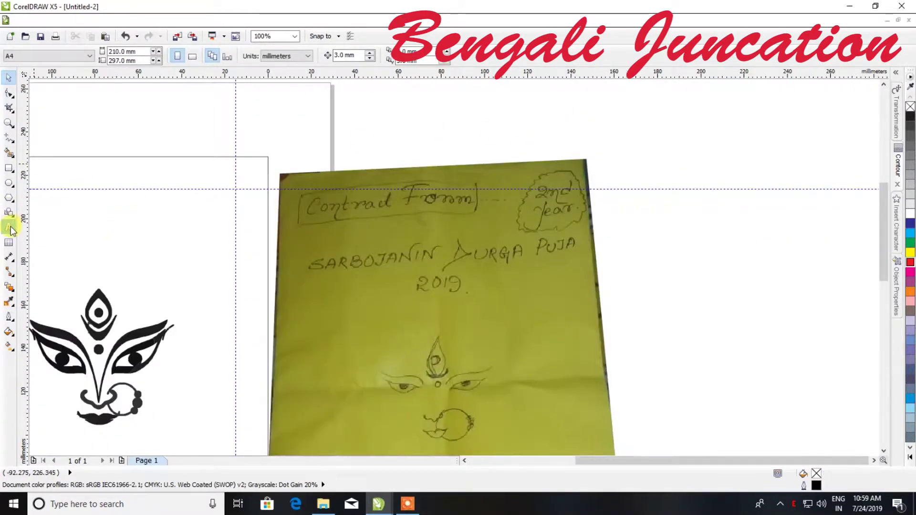
key(F8)
click(368, 139)
text(sarb)
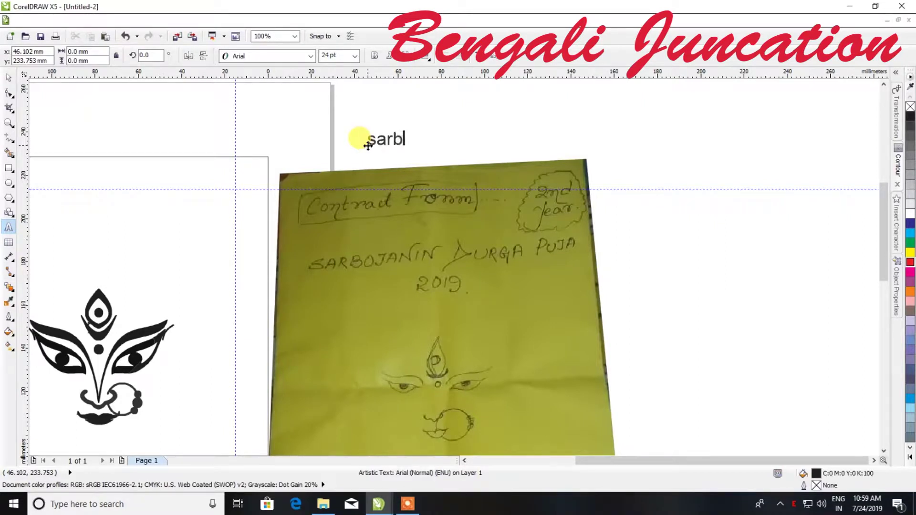
text(ojanin durga puja 2019)
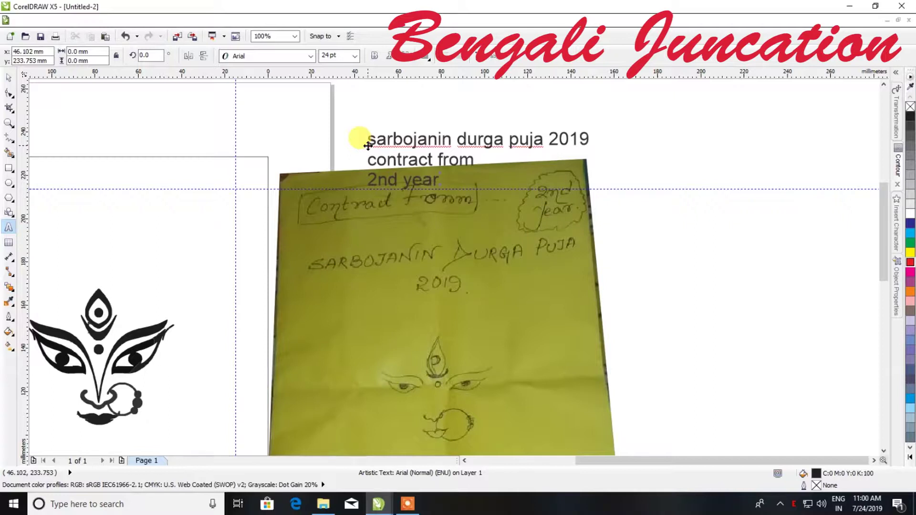
scroll(368, 145, down, 3)
scroll(399, 287, up, 3)
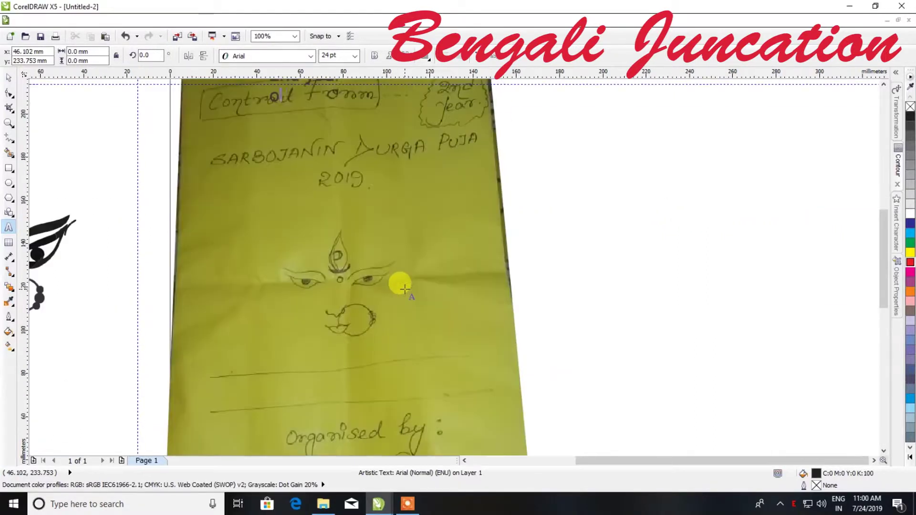
text(ised by)
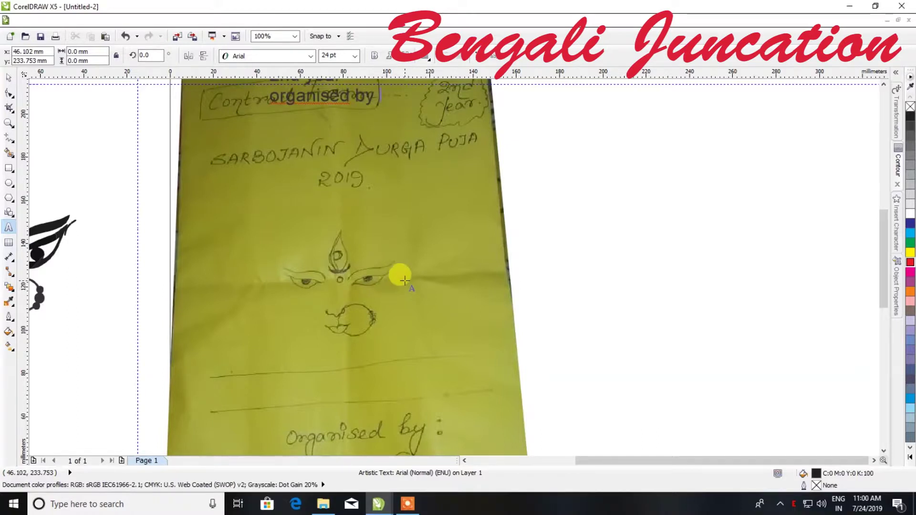
Move the text block off the photo into the empty area to its right.
scroll(404, 284, down, 2)
click(9, 76)
drag(379, 177, 532, 343)
scroll(472, 389, up, 2)
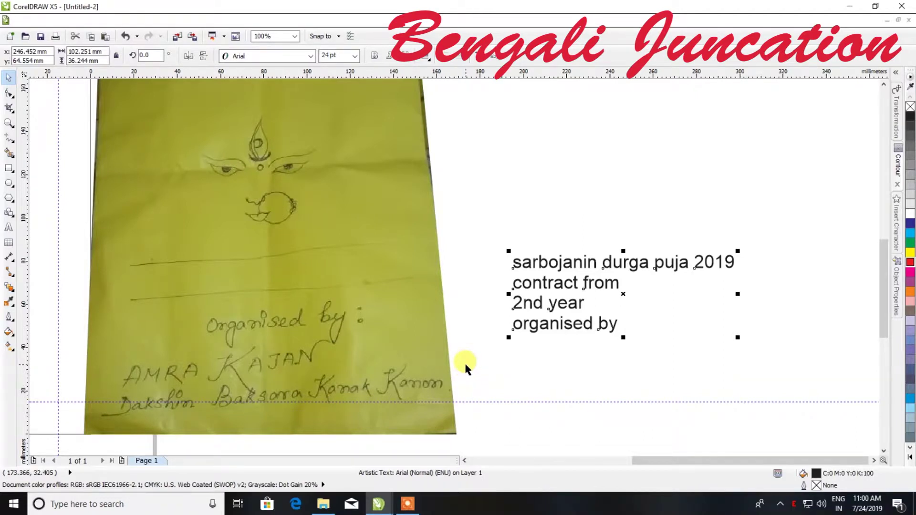
click(407, 504)
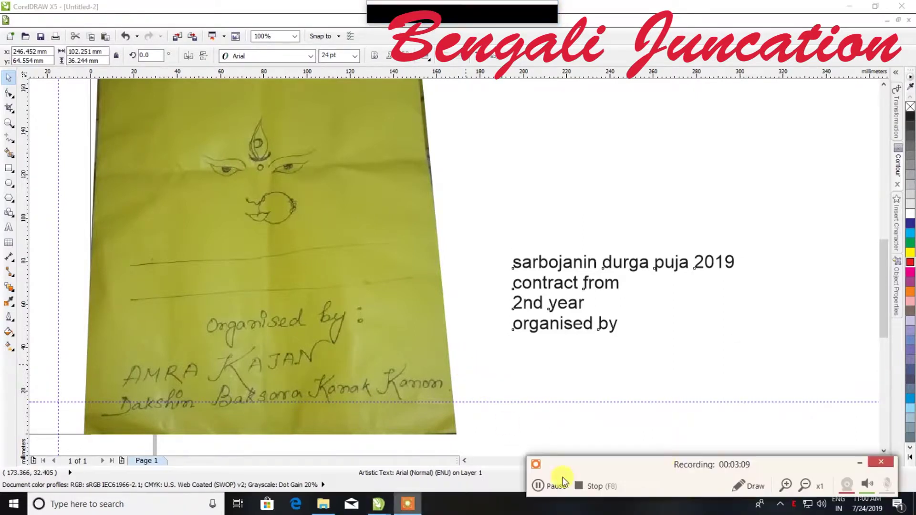
click(549, 486)
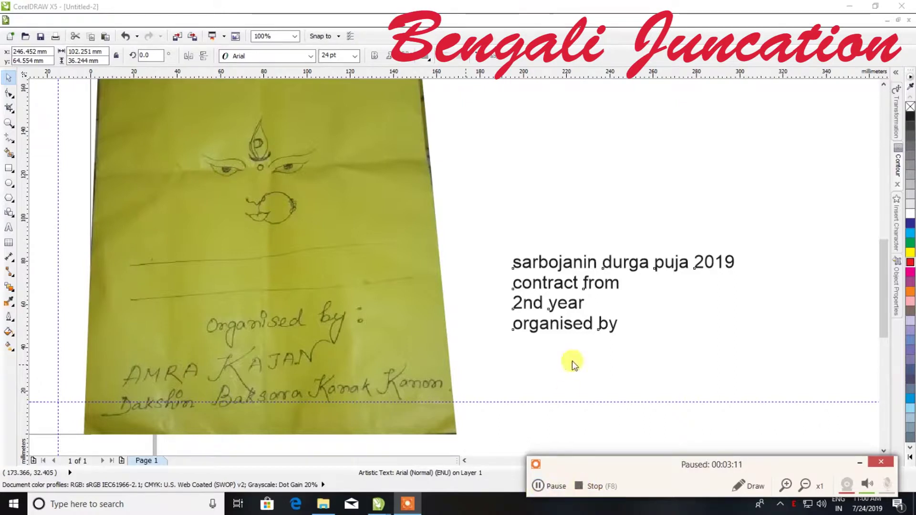
Add two lines below "organised by": "AMRA KAJAN" and the organiser's locality copied from the sketch.
click(9, 228)
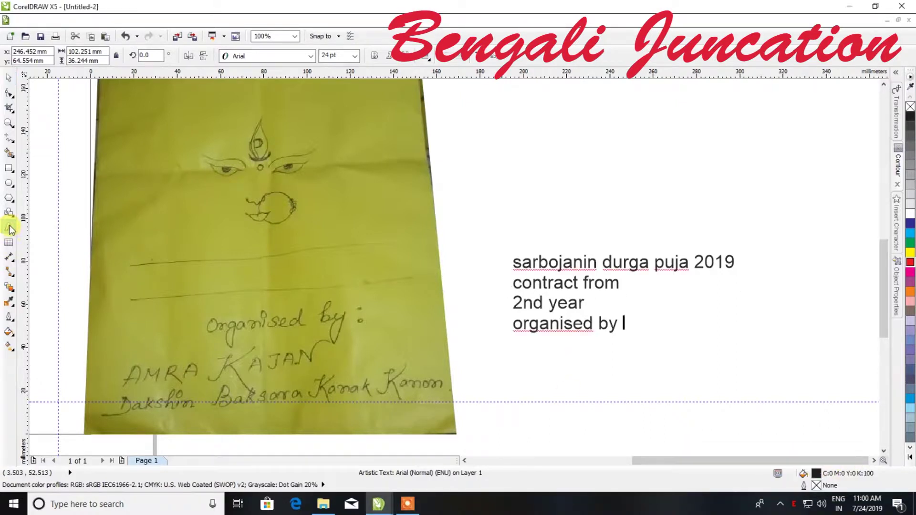
text(MRA KAJAN)
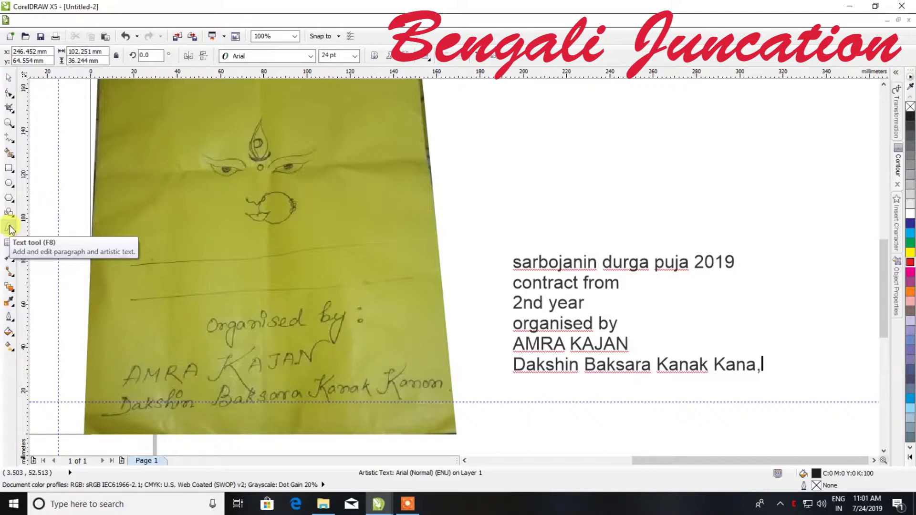
Delete the handwritten sketch photo from beside the page.
scroll(113, 184, down, 4)
scroll(108, 170, up, 2)
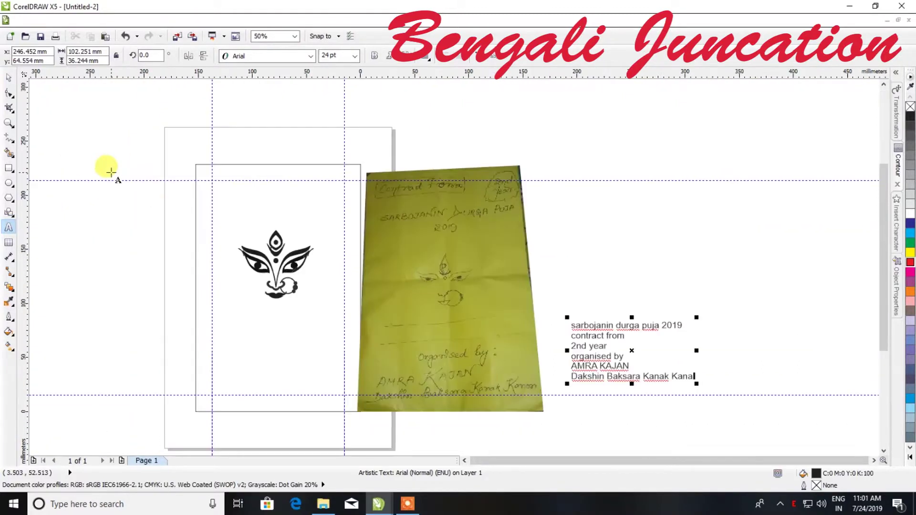
click(9, 78)
click(487, 276)
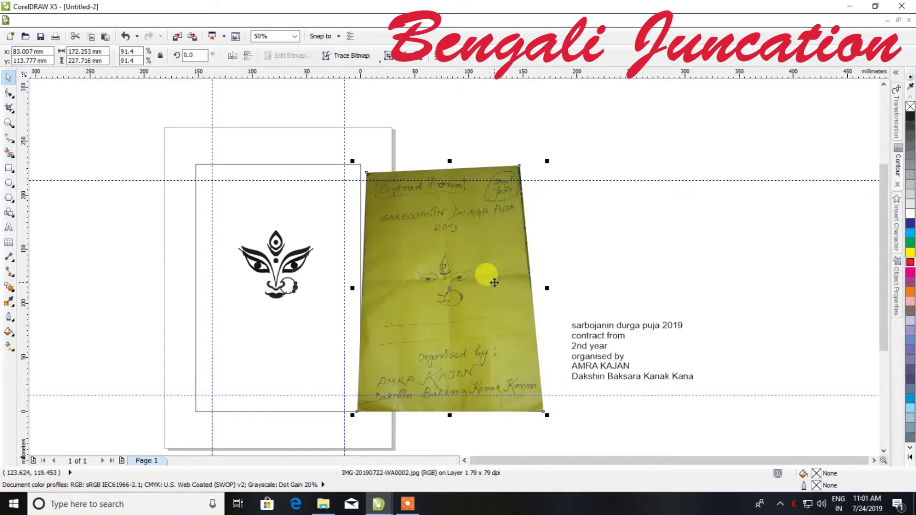
key(Delete)
Enlarge the text block to about 53 pt and break it apart into separate lines.
click(597, 327)
drag(567, 316, 420, 218)
key(ctrl+k)
Cut "sarbojanin durga puja" out of the first line and paste it as separate artistic text above the page frame.
click(9, 228)
drag(620, 260, 377, 259)
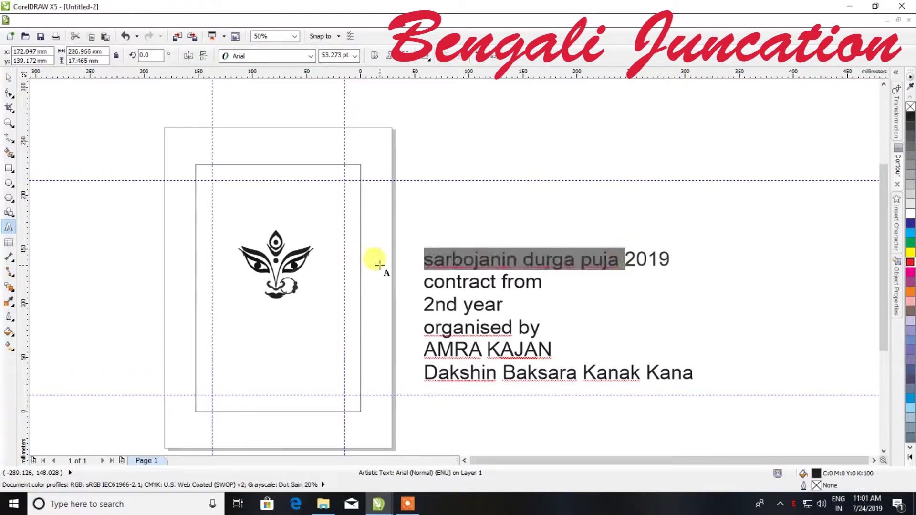
key(ctrl+x)
scroll(254, 180, up, 2)
click(247, 124)
key(ctrl+v)
Change the case of the pasted "sarbojanin durga puja" text to uppercase.
key(ctrl+a)
key(shift+F3)
click(425, 241)
click(422, 285)
click(9, 78)
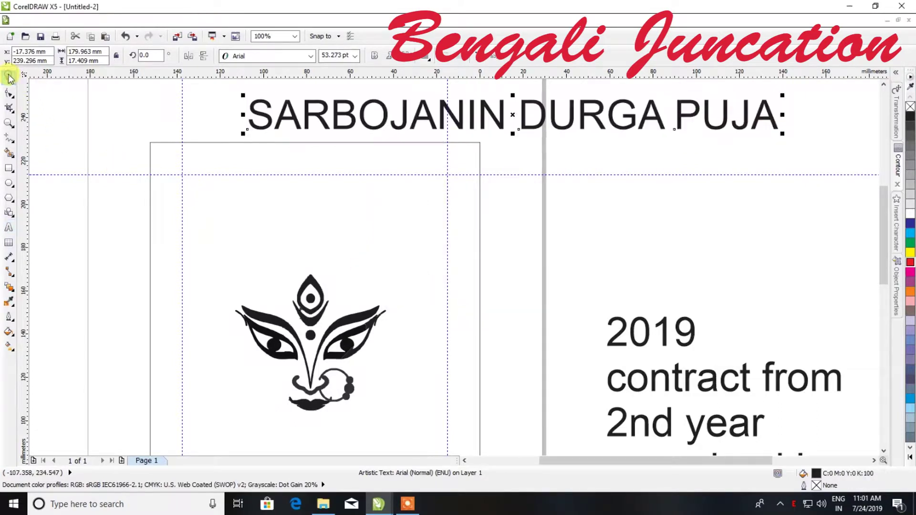
Set the "SARBOJANIN DURGA PUJA" heading in Arial Black and shift it left across the frame's upper edge.
click(311, 56)
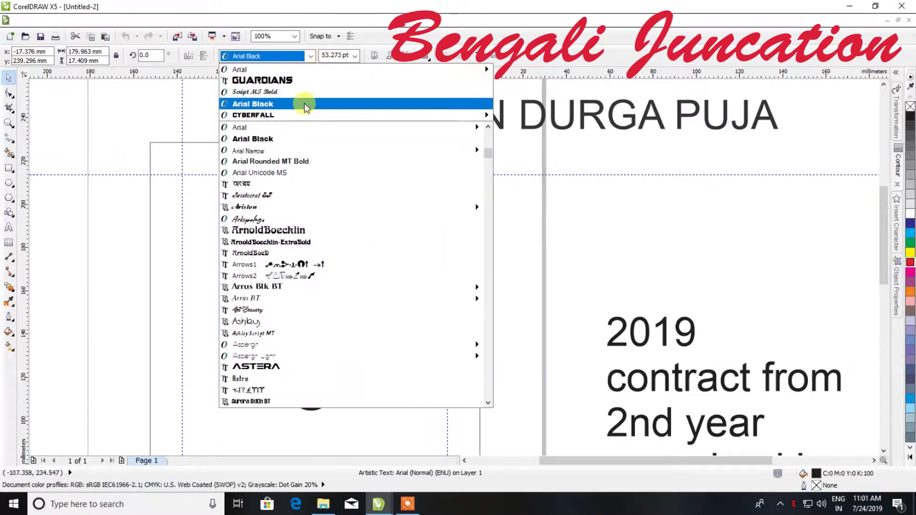
click(303, 104)
drag(380, 135, 153, 126)
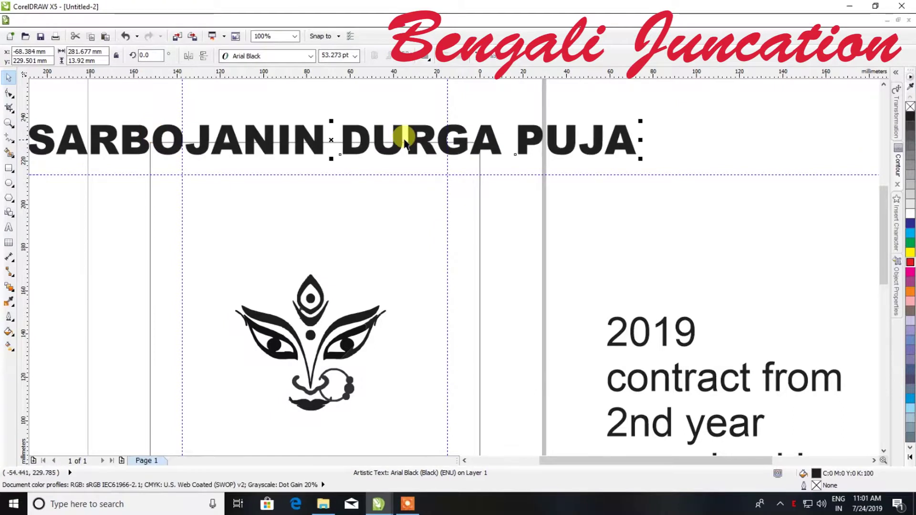
scroll(392, 140, down, 2)
scroll(351, 146, up, 2)
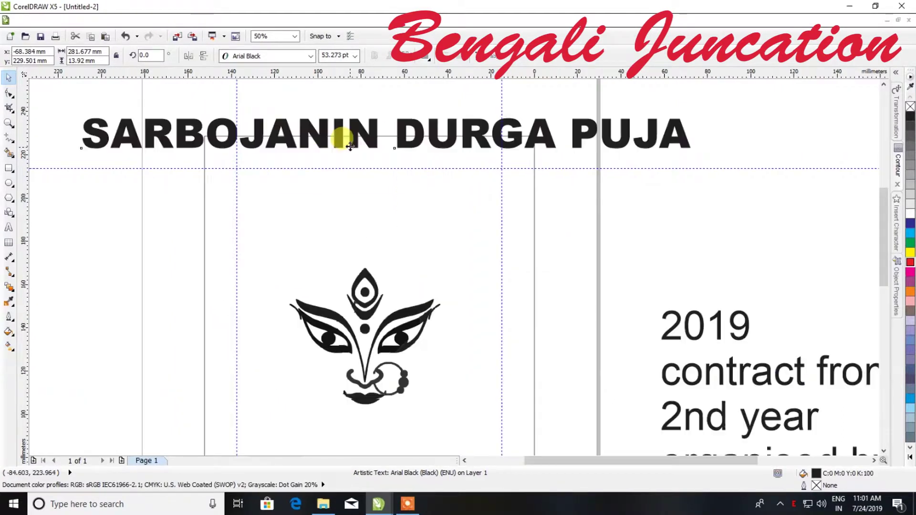
Set the heading's font size to 30 pt and position it centred above the Durga face.
click(342, 53)
key(ctrl+a)
text(30)
key(Return)
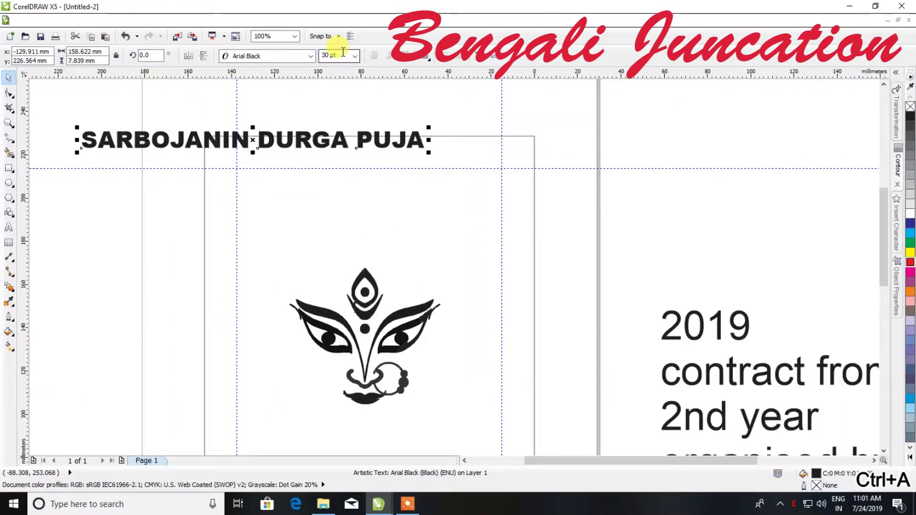
drag(241, 137, 379, 206)
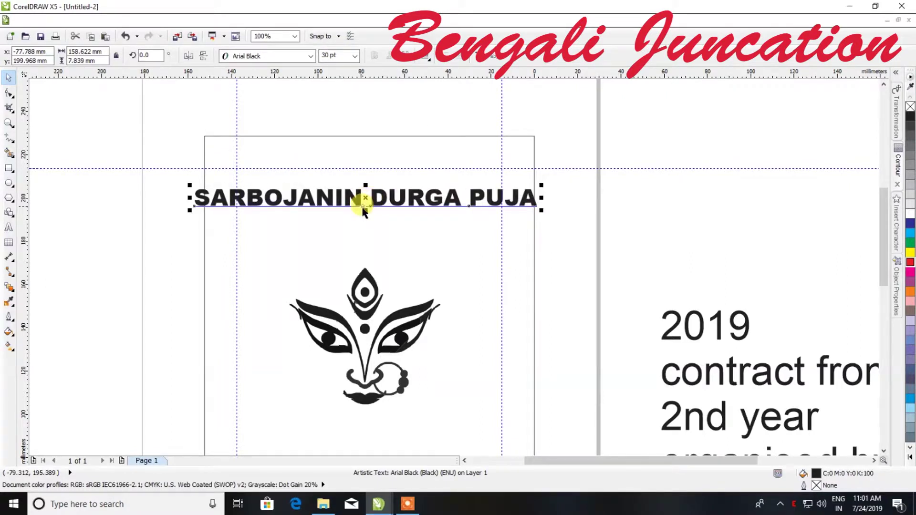
Draw an ellipse about 125 mm wide and 111 mm high around the Durga face.
click(8, 183)
mouse_move(232, 233)
mouse_down()
mouse_move(486, 395)
mouse_move(502, 427)
mouse_up()
scroll(493, 410, down, 2)
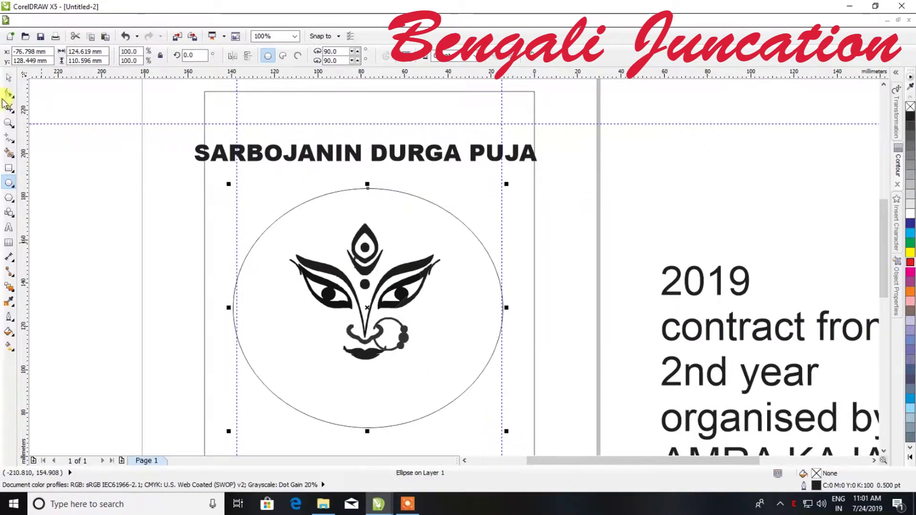
Narrow the ellipse to about 123 mm wide so its left edge meets the vertical guideline.
click(8, 77)
mouse_move(234, 308)
mouse_down()
mouse_move(207, 305)
mouse_move(224, 309)
mouse_up()
scroll(224, 304, up, 2)
scroll(222, 300, down, 2)
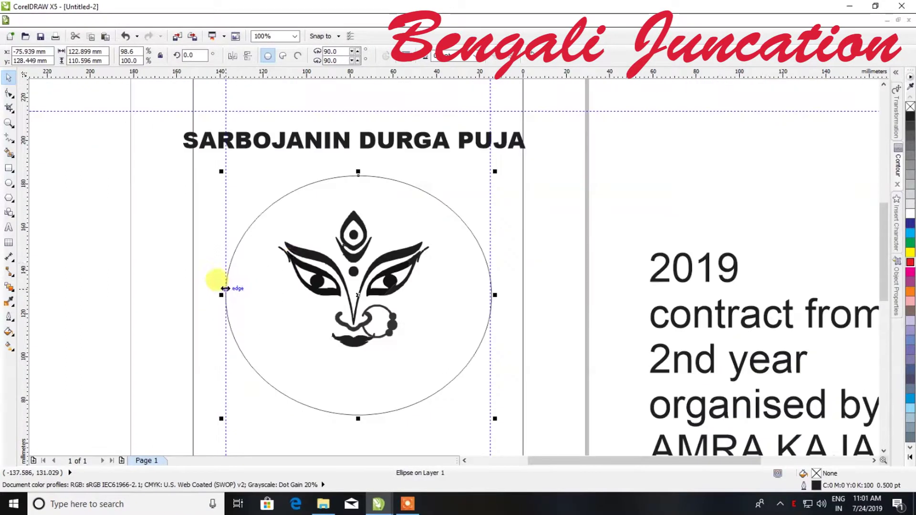
Stretch the "SARBOJANIN DURGA PUJA" heading vertically to about 10.3 mm high, keeping its width.
scroll(364, 238, down, 1)
click(359, 189)
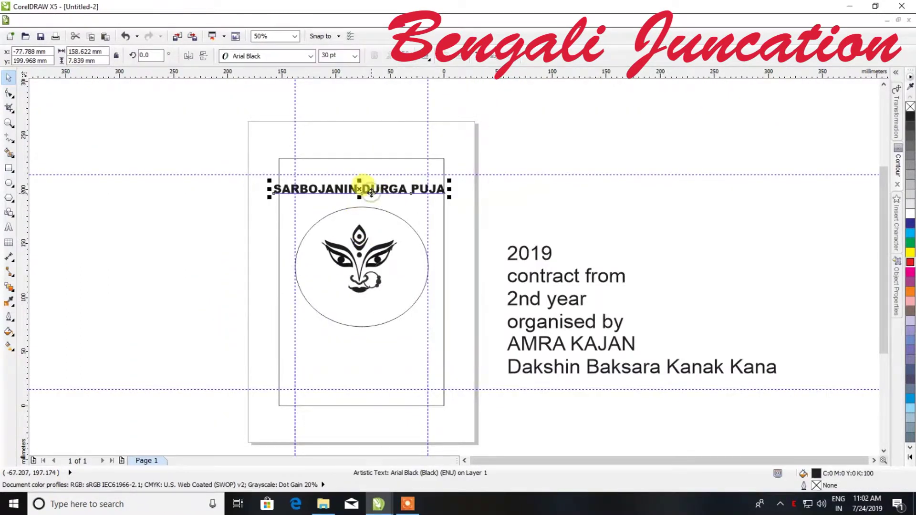
scroll(358, 187, up, 1)
drag(350, 176, 348, 163)
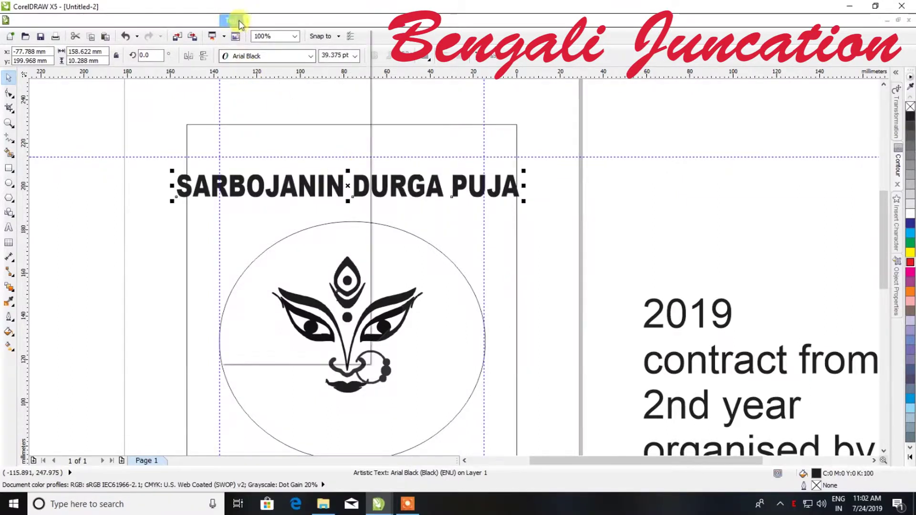
Fit the heading text to the ellipse as a path, arching over the Durga face.
click(240, 22)
click(267, 156)
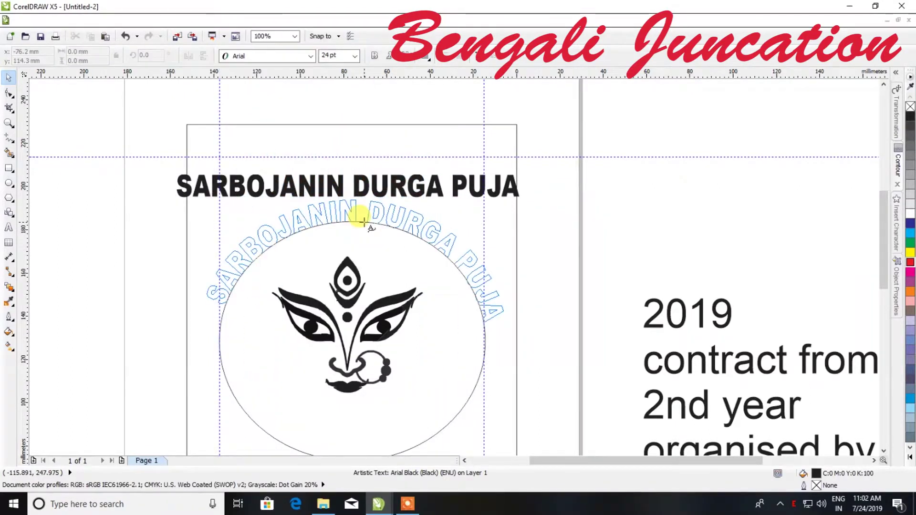
click(363, 222)
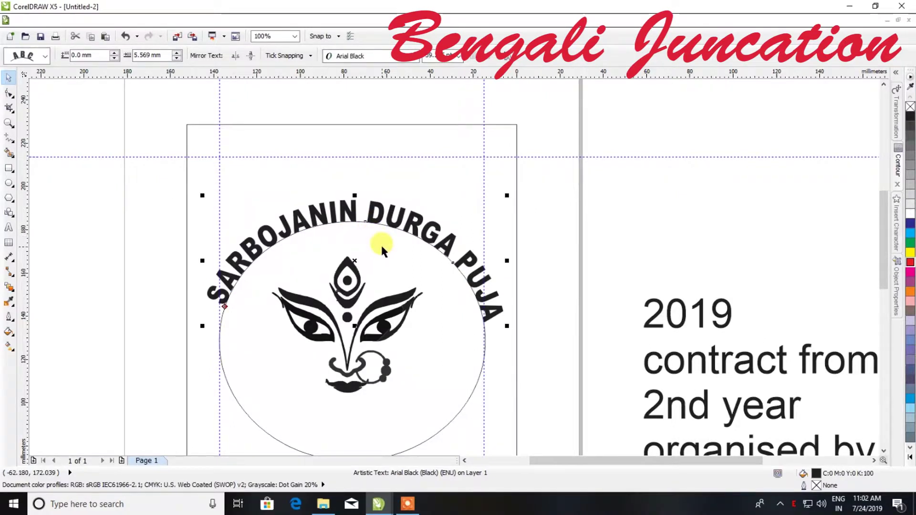
Nudge the arched heading, the ellipse and the Durga face up together until the arch's top reaches the upper horizontal guideline.
click(604, 227)
drag(616, 193, 90, 431)
key(Up)
key(Up)
key(Up)
key(Up)
key(Up)
key(Up)
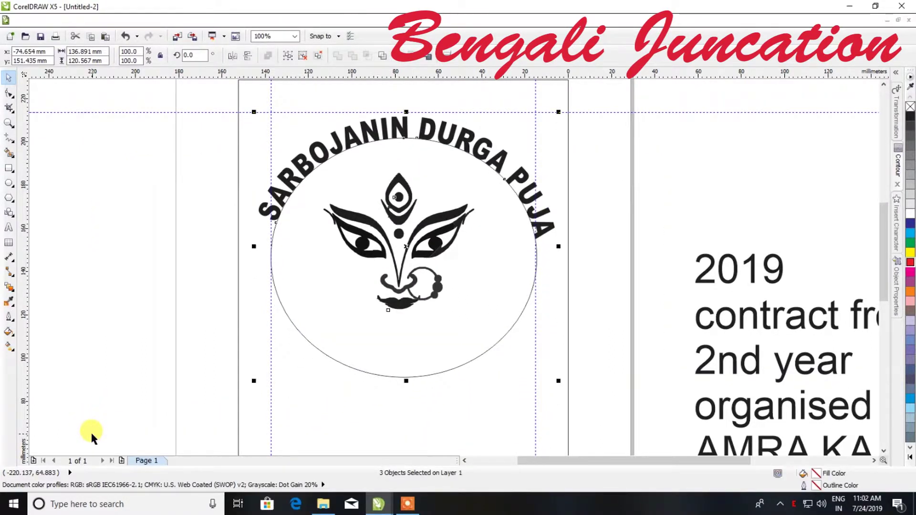
scroll(235, 348, down, 1)
key(Escape)
Try to break the heading apart from its path and delete the ellipse.
click(376, 323)
click(198, 21)
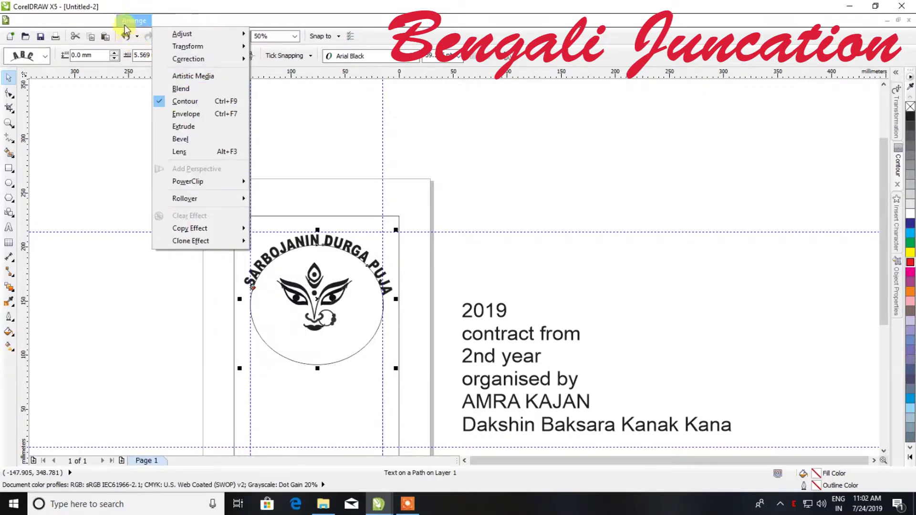
click(160, 307)
click(363, 345)
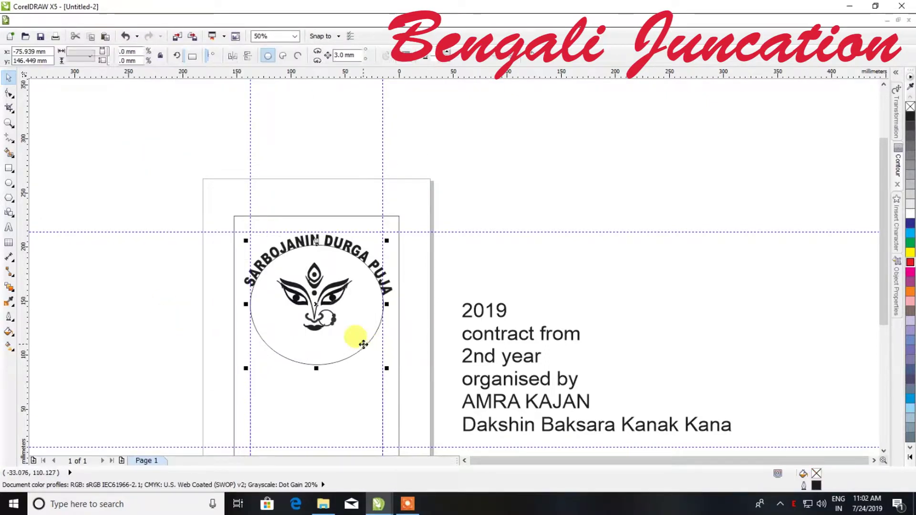
key(Delete)
drag(335, 295, 513, 245)
scroll(325, 259, up, 2)
Undo the ellipse deletion and the break-apart, restoring the heading as text on a path.
key(ctrl+z)
key(ctrl+z)
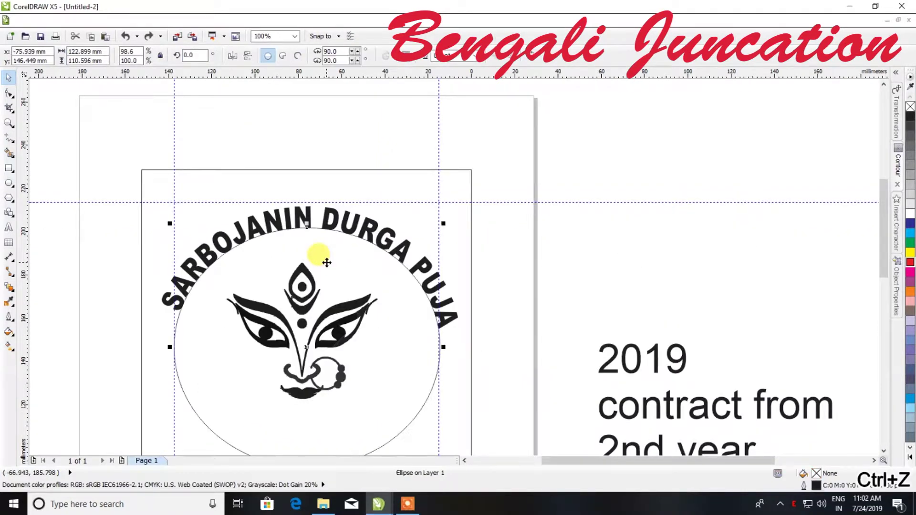
key(ctrl+z)
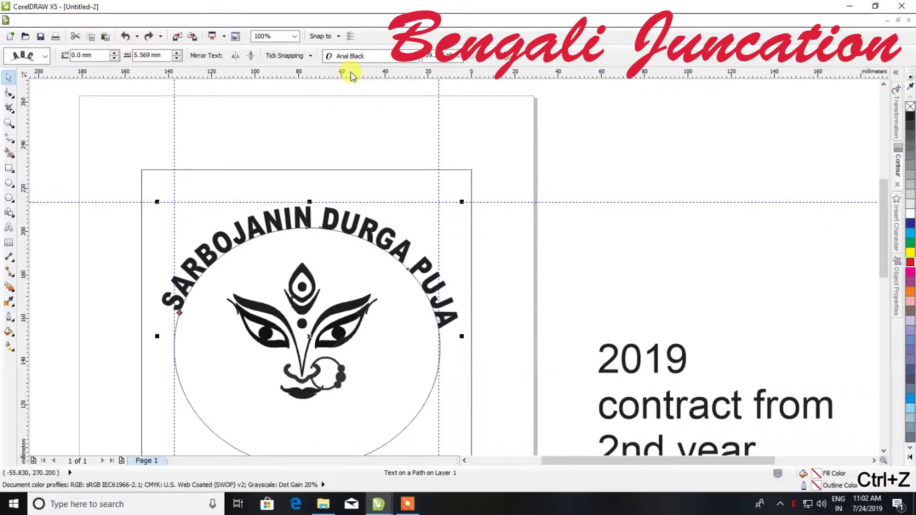
Add a horizontal guideline across the lower ends of the arched heading, at about 157 mm.
drag(348, 71, 347, 317)
click(224, 317)
click(167, 286)
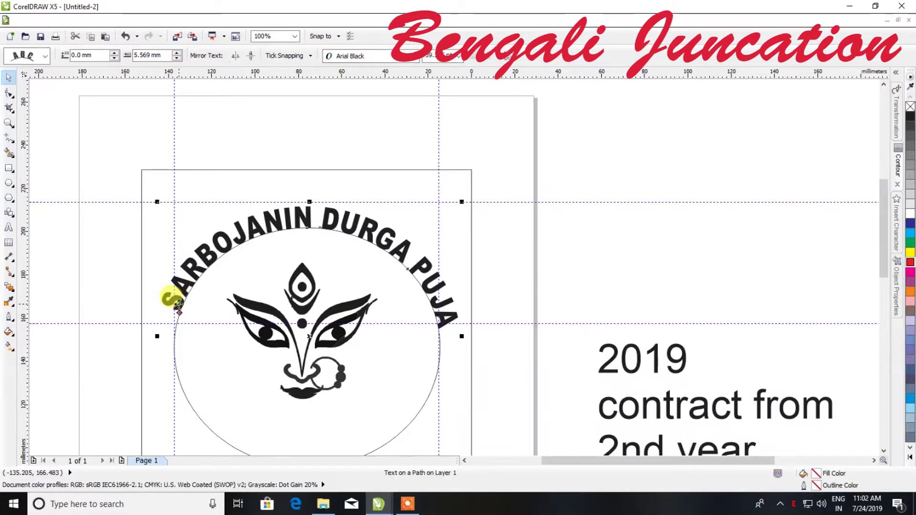
Slide the heading along the ellipse to an offset of about 0.386 mm, levelling its two ends against the new guideline.
scroll(179, 330, up, 4)
drag(179, 329, 172, 380)
scroll(180, 343, down, 4)
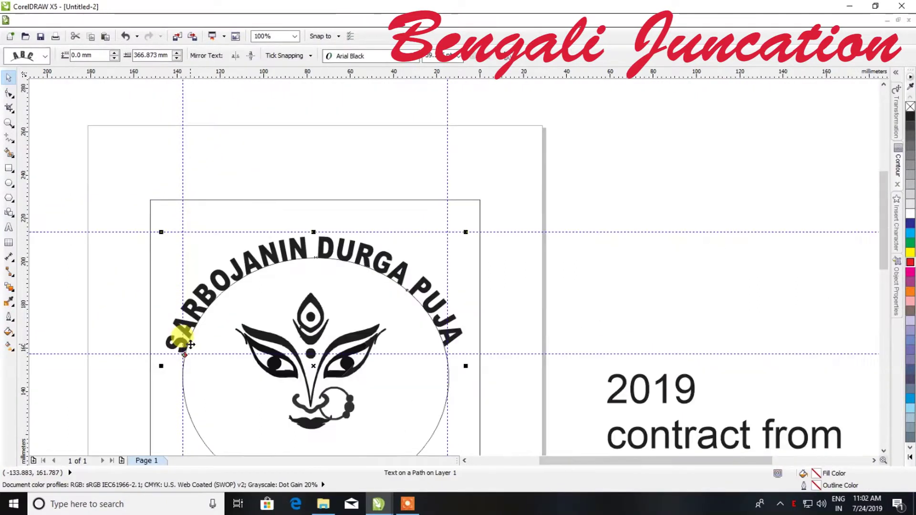
scroll(189, 351, up, 4)
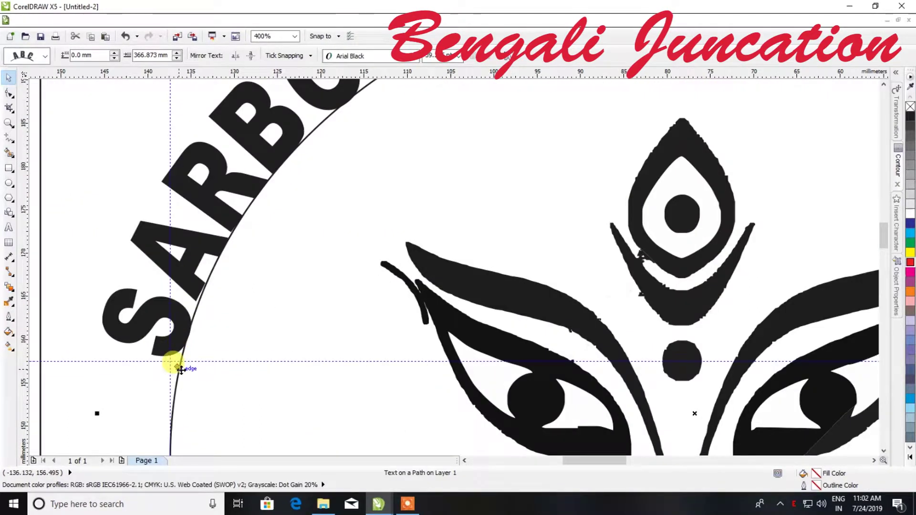
drag(176, 367, 180, 347)
scroll(186, 329, down, 2)
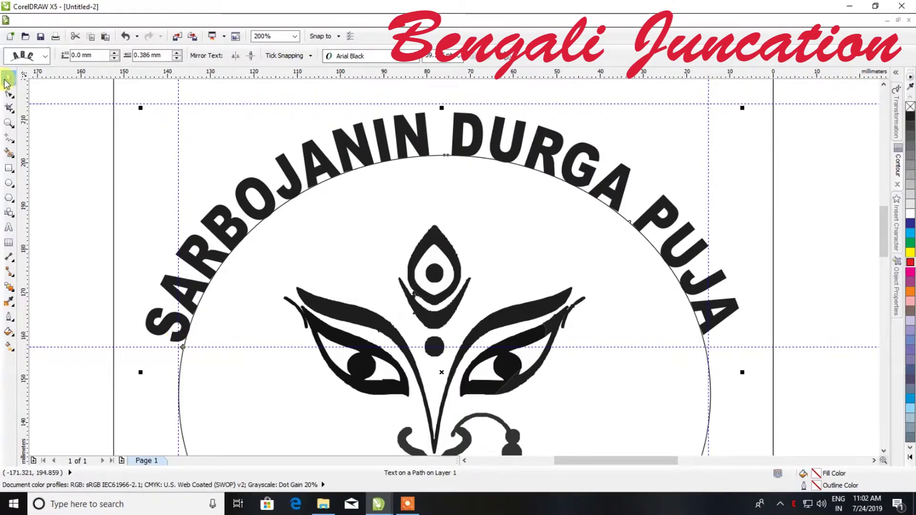
Break the arched heading apart from its path and delete the ellipse.
scroll(603, 239, down, 3)
scroll(613, 246, up, 2)
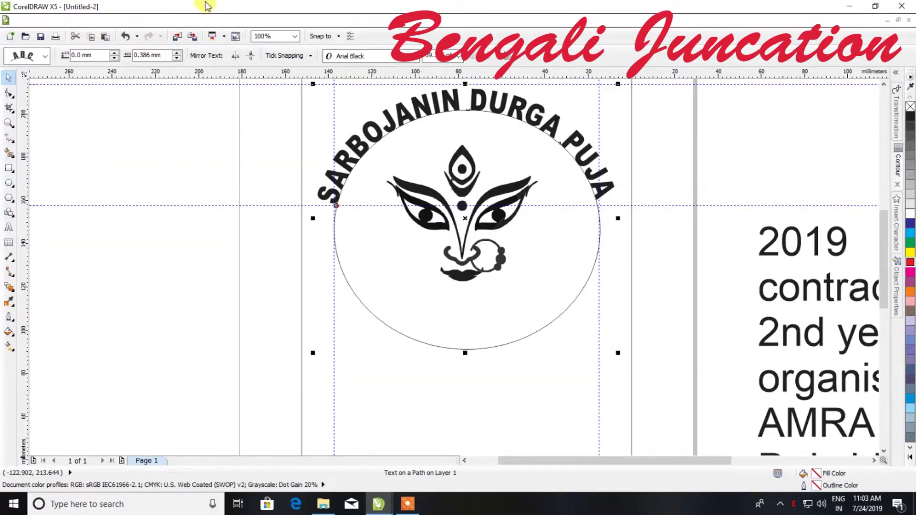
click(205, 20)
mouse_move(236, 23)
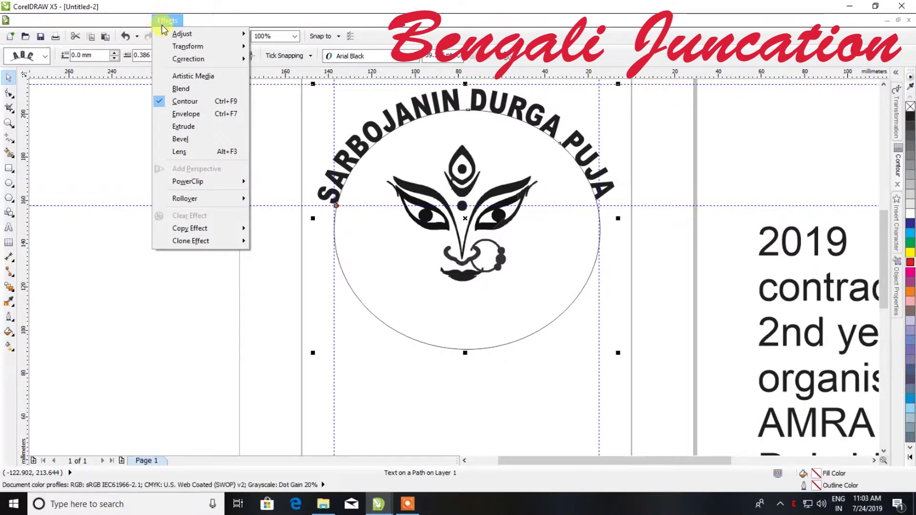
click(148, 144)
click(196, 324)
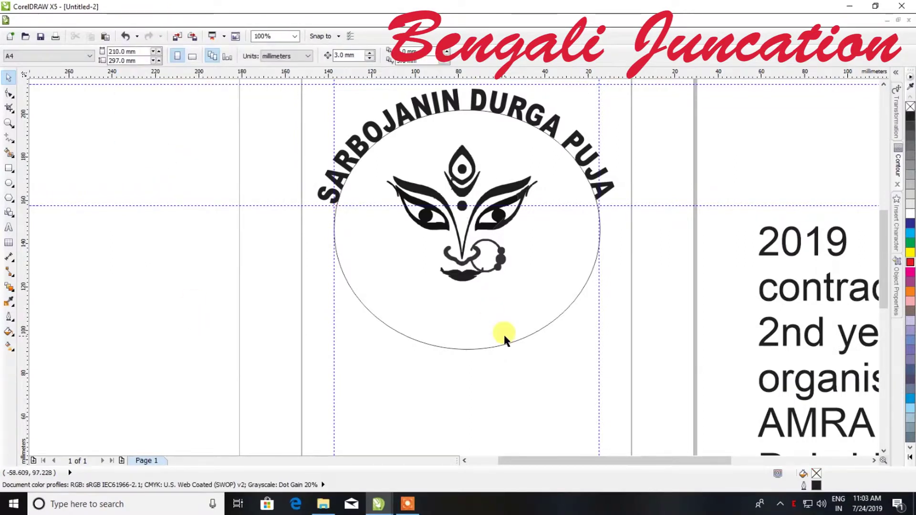
click(498, 340)
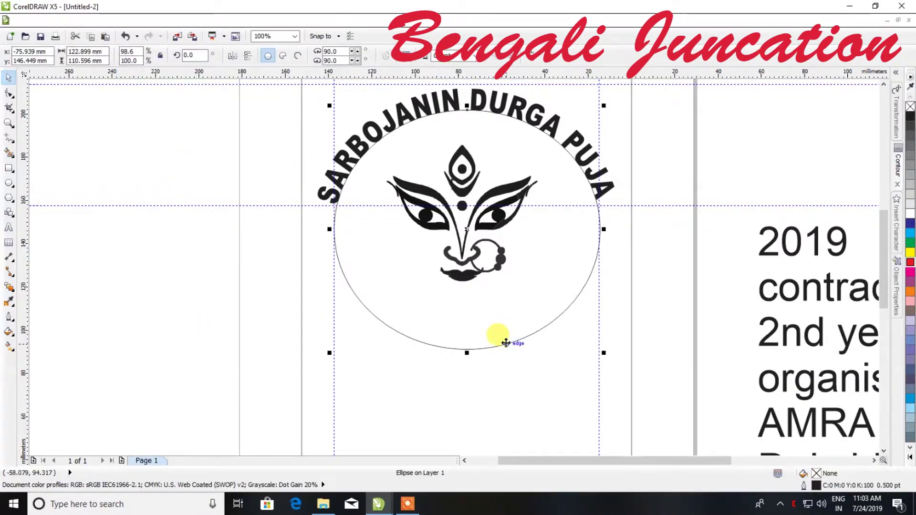
key(Delete)
Move the Durga face down below the new guideline and place "2019" between it and the arched heading.
click(472, 253)
drag(479, 262, 488, 322)
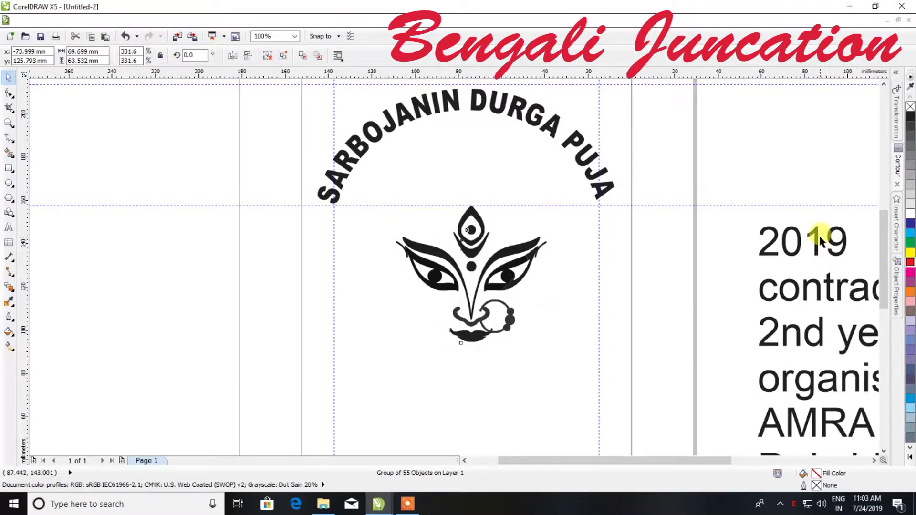
click(818, 237)
drag(818, 238, 474, 148)
Make "2019" bold at 40 pt and shift it to the middle beneath the arch.
click(375, 56)
click(334, 56)
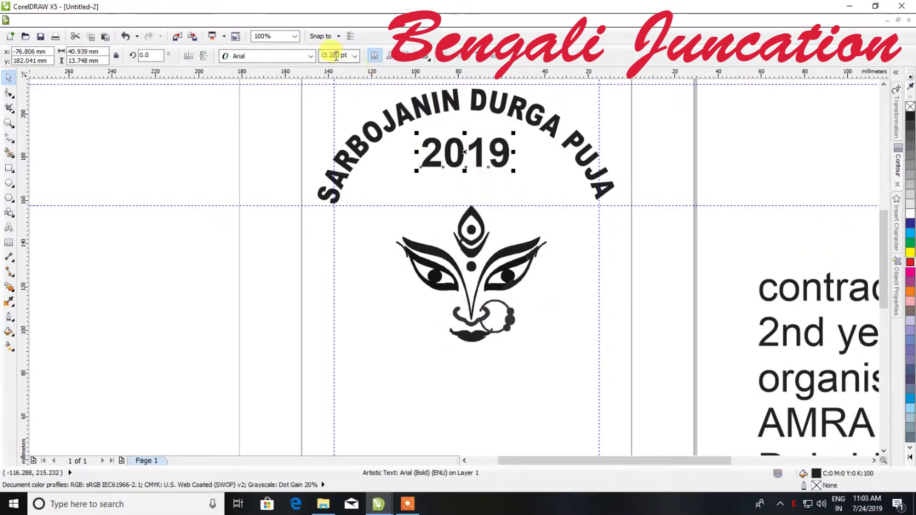
key(ctrl+a)
text(40)
key(Return)
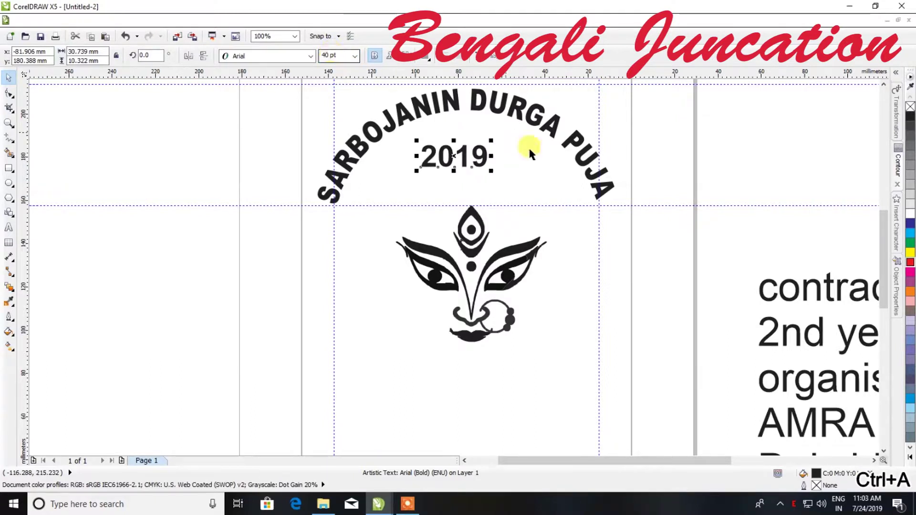
drag(476, 137, 507, 151)
Move the "organised by" line onto the lower part of the cover, below the Durga face.
scroll(474, 131, up, 2)
scroll(472, 154, down, 2)
scroll(506, 152, down, 2)
drag(660, 286, 512, 318)
scroll(512, 317, up, 2)
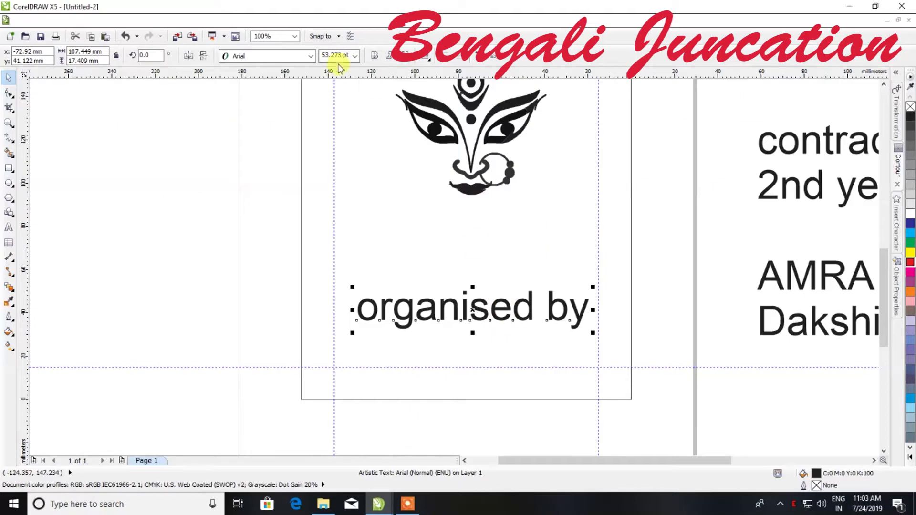
Try the Arkipelago and Bafora Demo fonts on the "organised by" line.
click(309, 57)
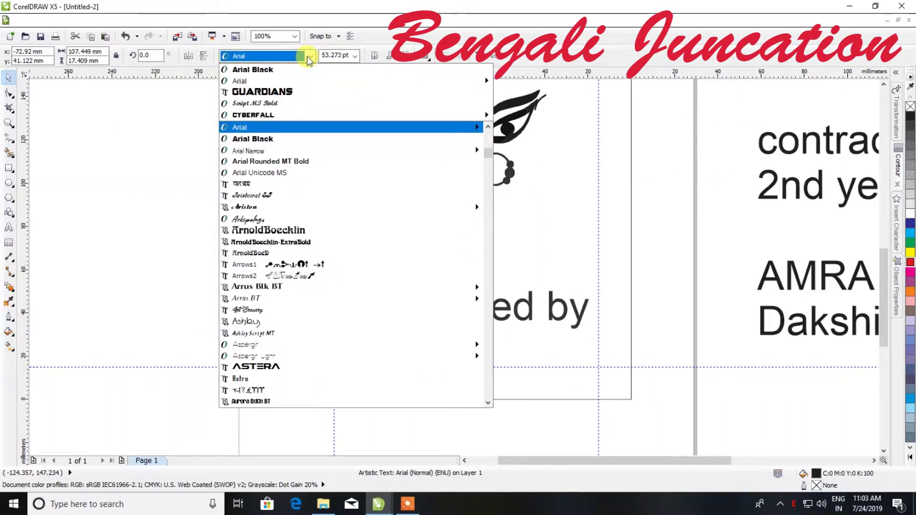
click(306, 219)
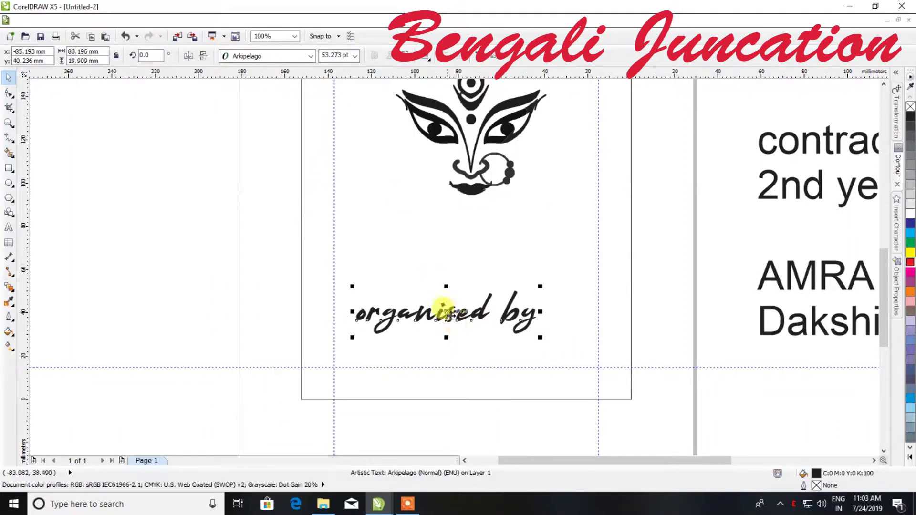
scroll(477, 298, up, 1)
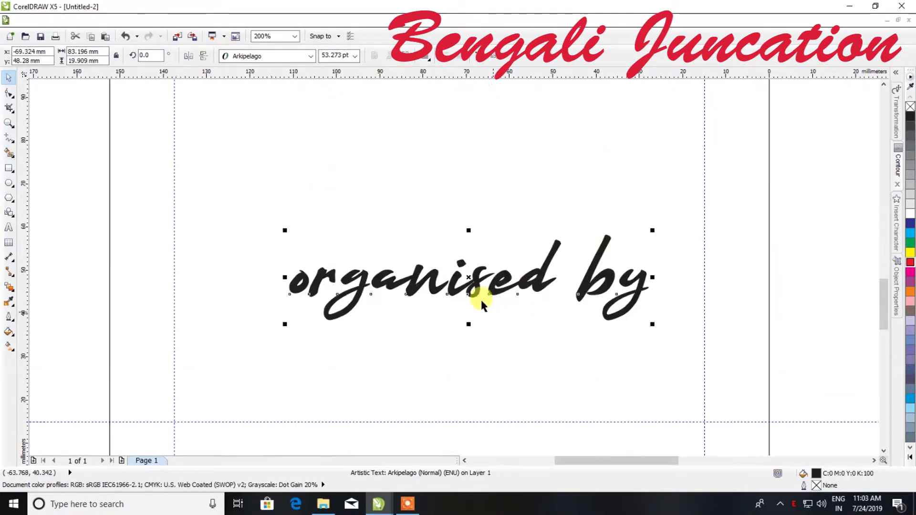
click(310, 55)
scroll(321, 263, down, 4)
scroll(321, 263, down, 6)
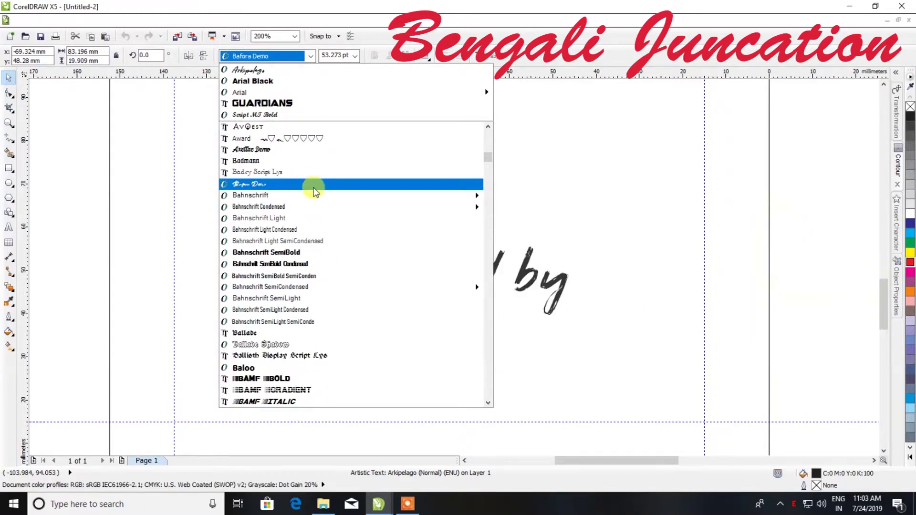
click(315, 191)
Set the "organised by" line in the Banff-Normal font at 22 pt.
click(311, 55)
scroll(332, 258, down, 4)
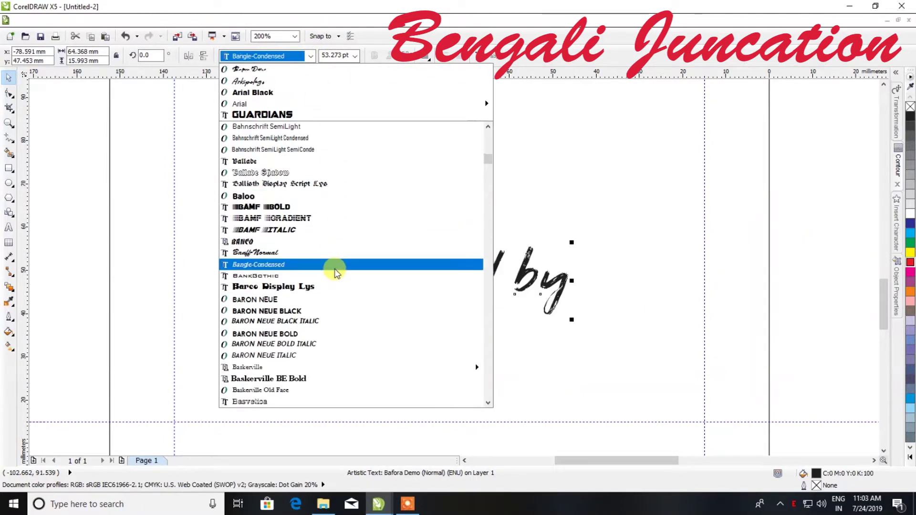
click(341, 260)
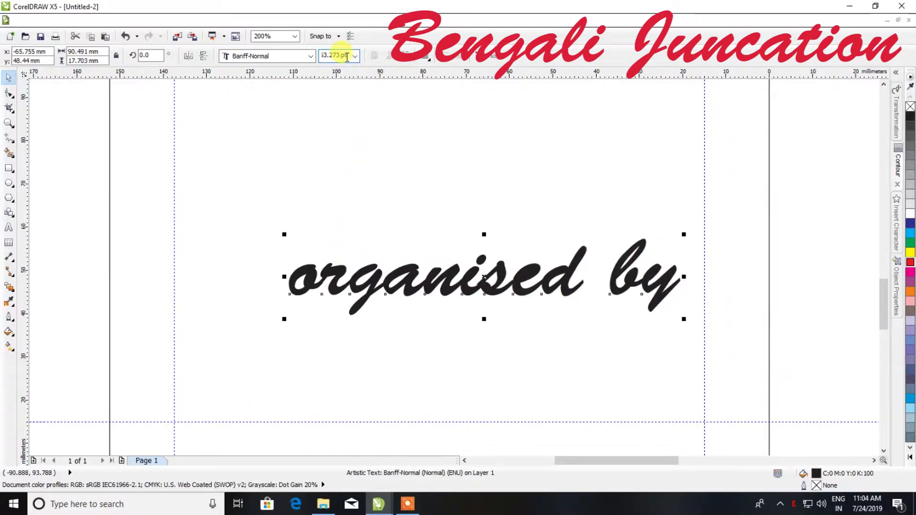
key(ctrl+a)
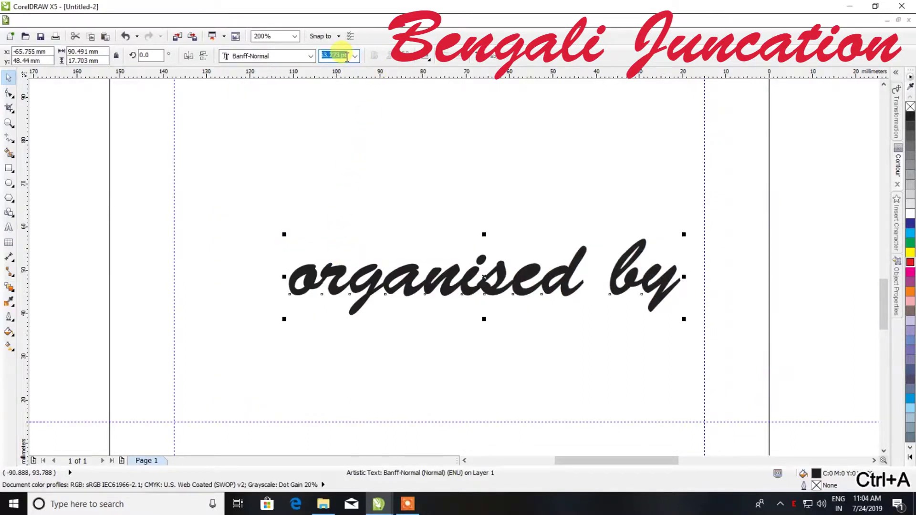
text(22)
key(Return)
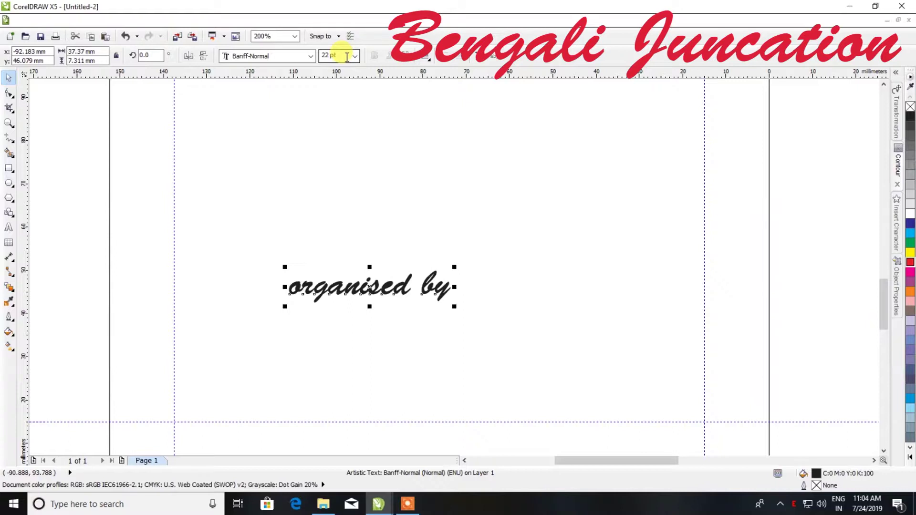
Reposition "organised by" below the face and centre it horizontally on the cover rectangle.
scroll(404, 202, down, 4)
drag(404, 225, 421, 228)
scroll(420, 228, up, 2)
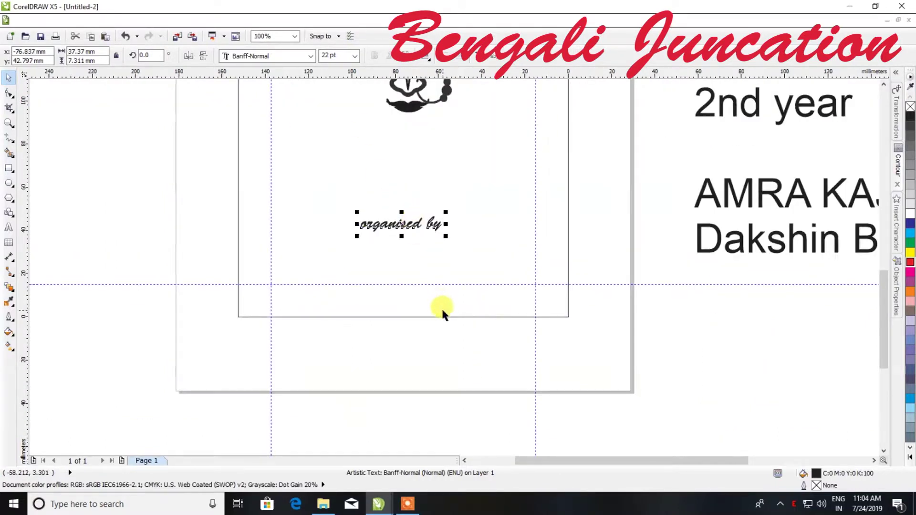
shift+click(440, 316)
click(445, 57)
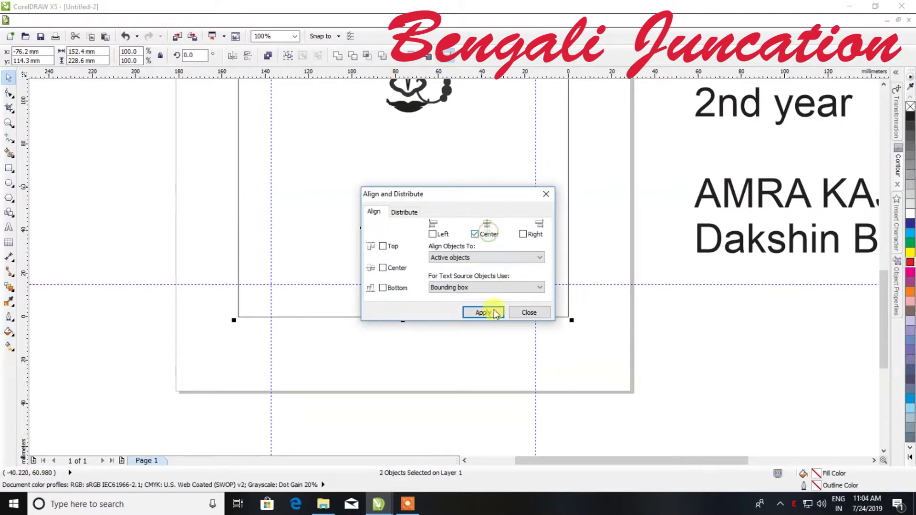
click(520, 312)
Change "organised by" to the Beauty Mountains Personal Use font and stretch it horizontally to about 67.6 mm, keeping its height.
scroll(415, 210, up, 4)
click(419, 245)
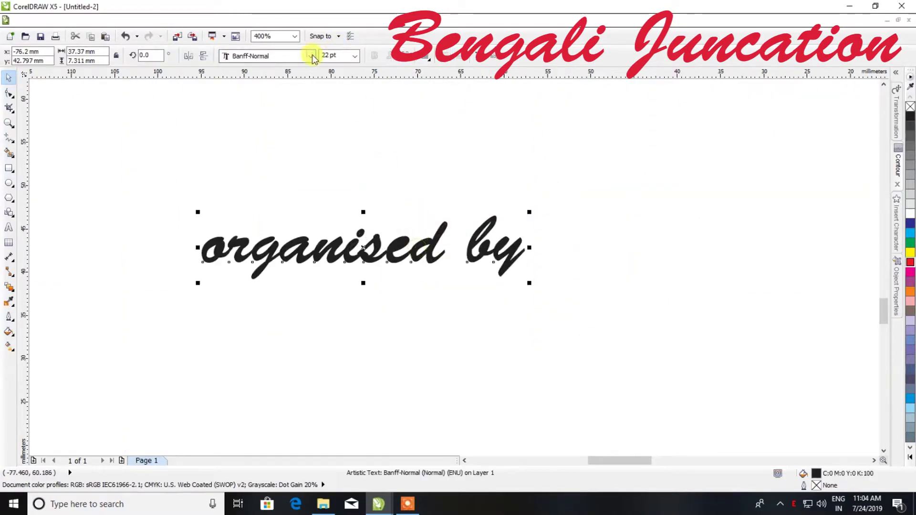
click(312, 56)
scroll(345, 214, down, 6)
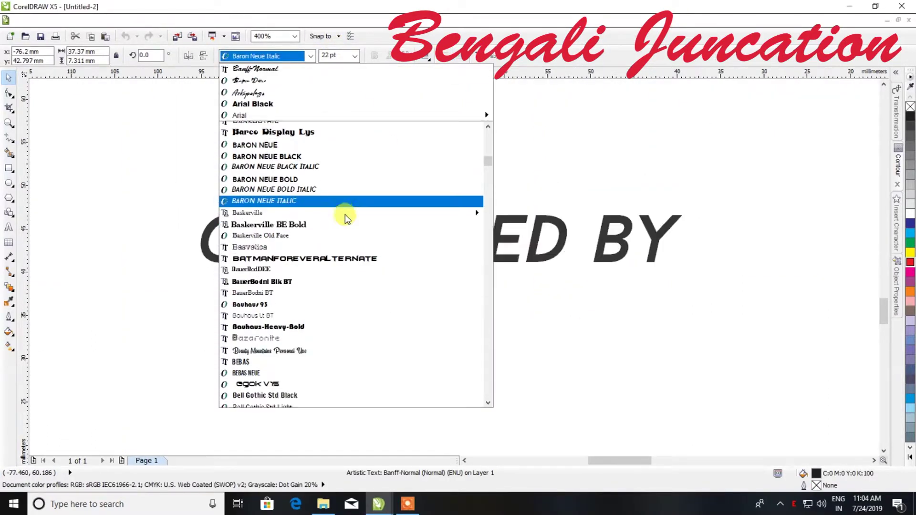
scroll(345, 216, down, 6)
scroll(345, 215, up, 5)
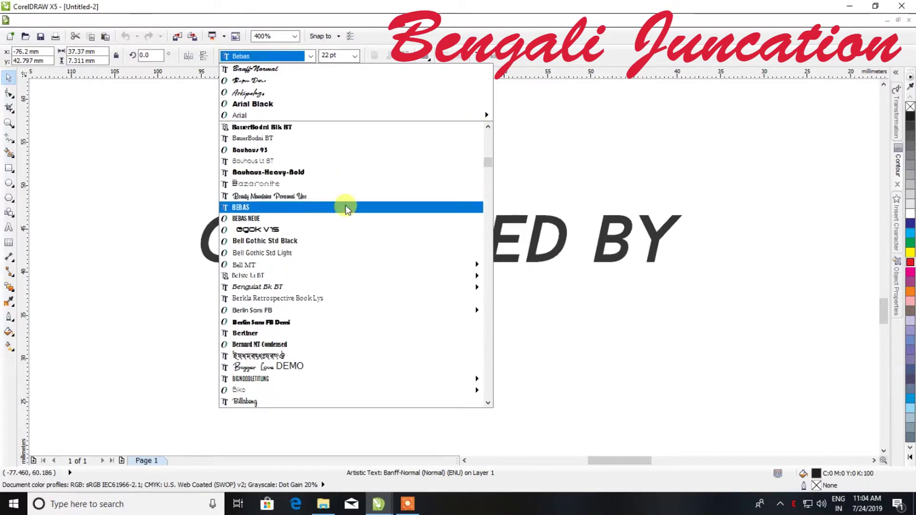
click(345, 205)
scroll(345, 193, down, 2)
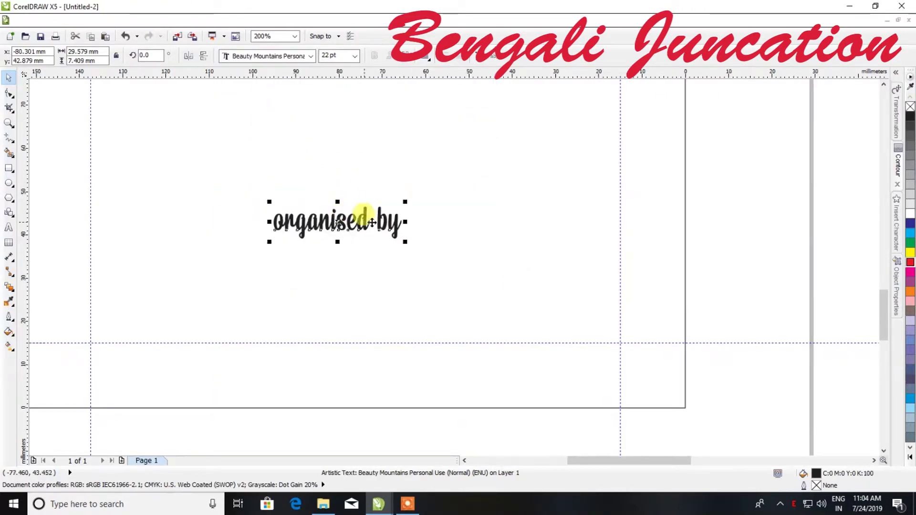
drag(404, 224, 487, 224)
scroll(377, 211, down, 4)
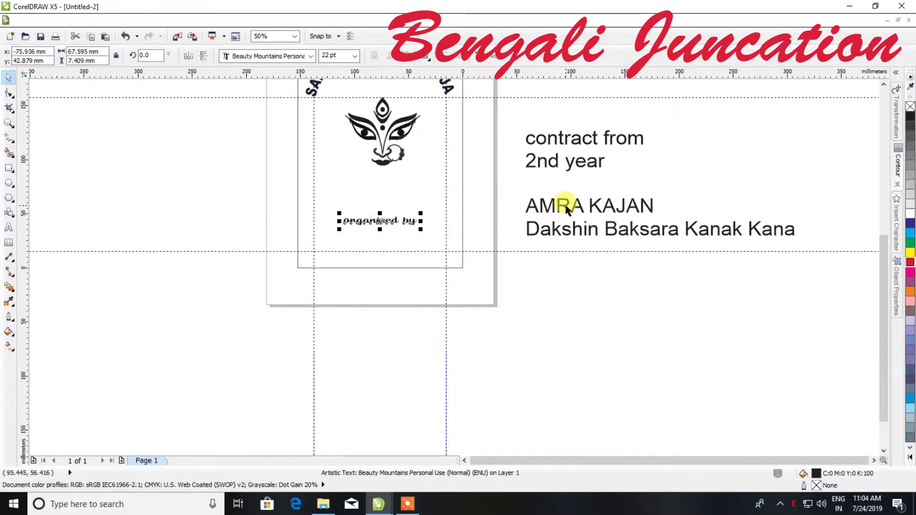
drag(557, 205, 372, 245)
scroll(380, 231, up, 4)
Browse the fonts starting with S for "AMRA KAJAN" and apply Script MT Bold to it.
click(310, 56)
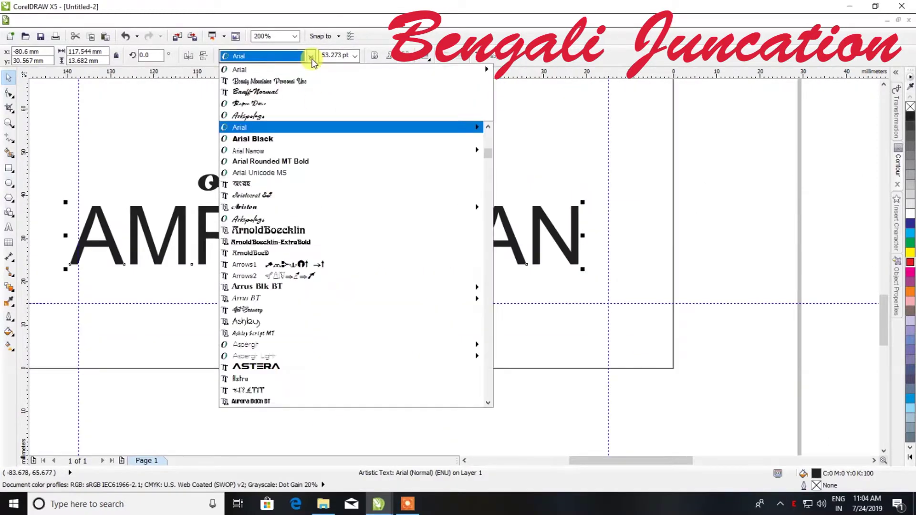
text(S)
key(Down)
key(Down)
key(Down)
key(Down)
key(Down)
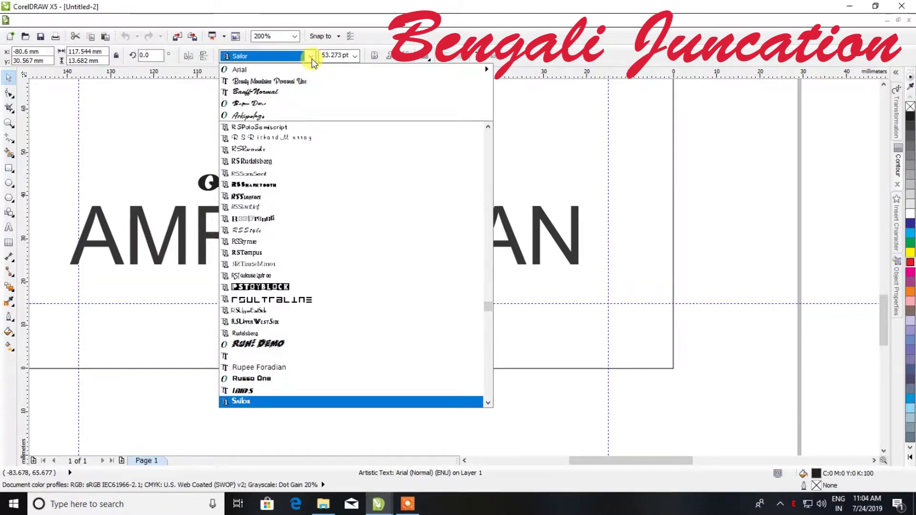
key(Up)
key(Up)
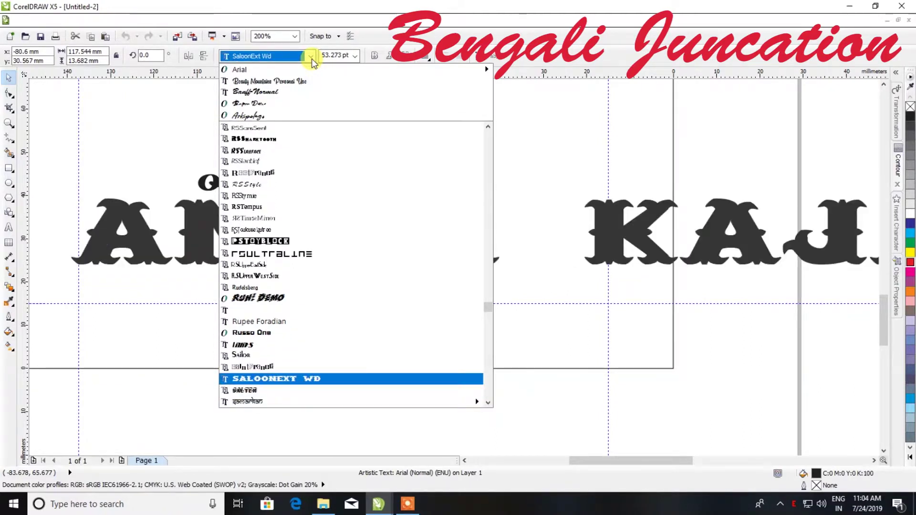
key(Down)
key(Down)
key(Down)
key(Down)
key(Down)
key(Down)
key(Down)
key(Down)
key(Down)
key(Down)
key(Down)
key(Down)
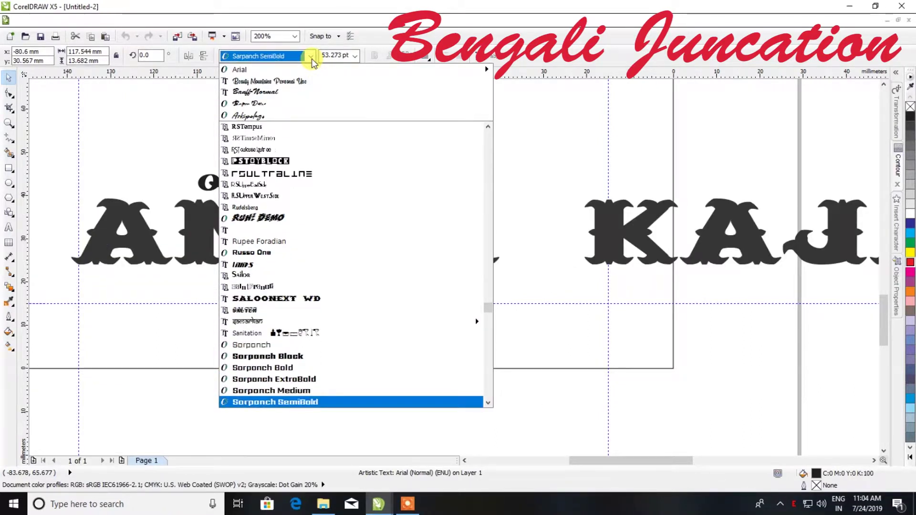
key(Down)
key(Down)
key(Down)
key(Down)
key(Up)
key(Up)
key(Up)
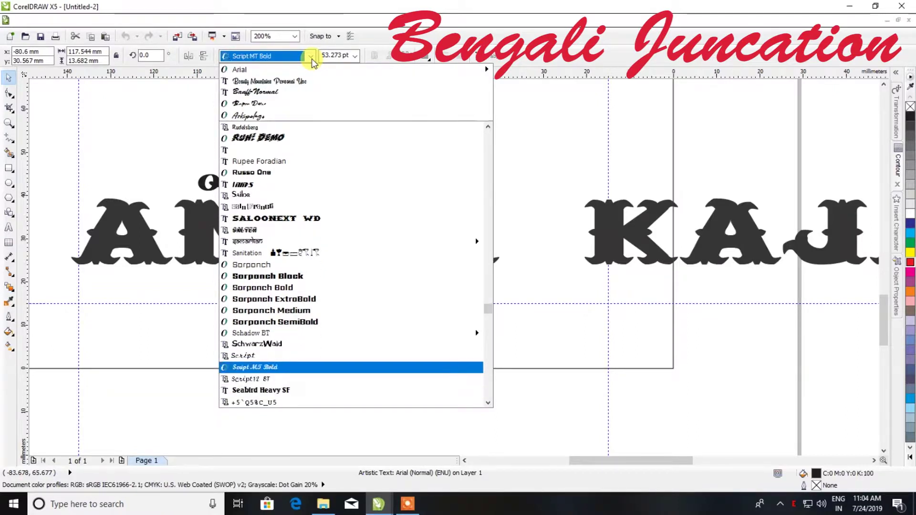
key(Return)
Change "organised by" to the Script MT Bold font.
click(333, 168)
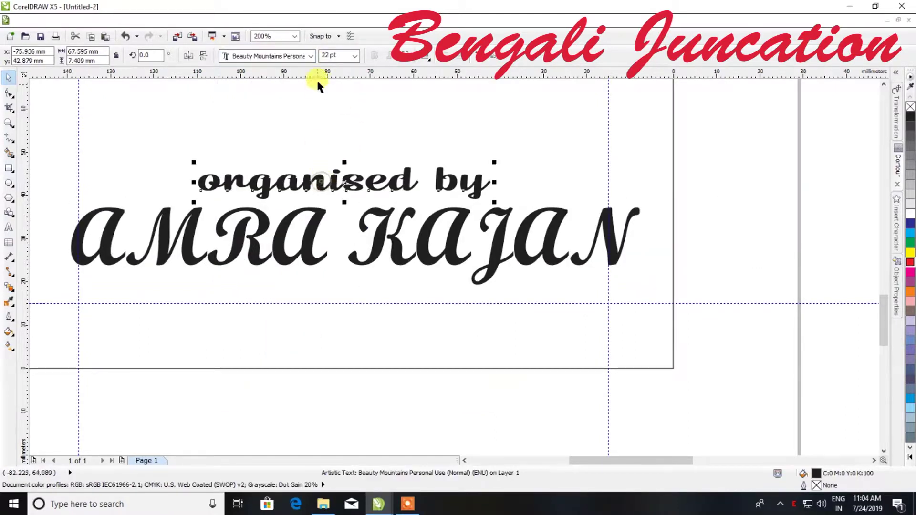
click(311, 55)
click(311, 71)
Change the "AMRA KAJAN" line to the Segoe UI Black font.
click(313, 234)
click(310, 55)
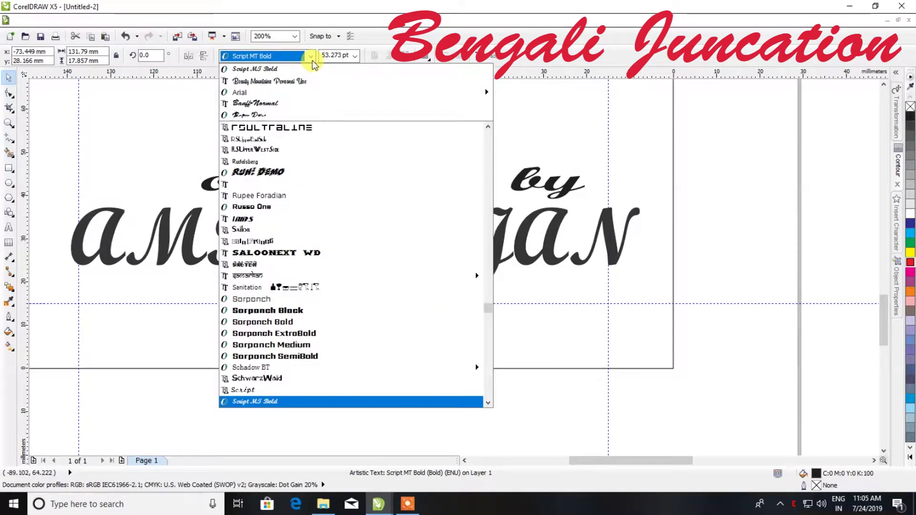
key(Down)
key(Down)
key(Down)
key(Down)
key(Down)
key(Down)
key(Down)
key(Down)
key(Down)
key(Down)
key(Down)
key(Down)
key(Down)
key(Up)
key(Up)
key(Up)
key(Up)
key(Up)
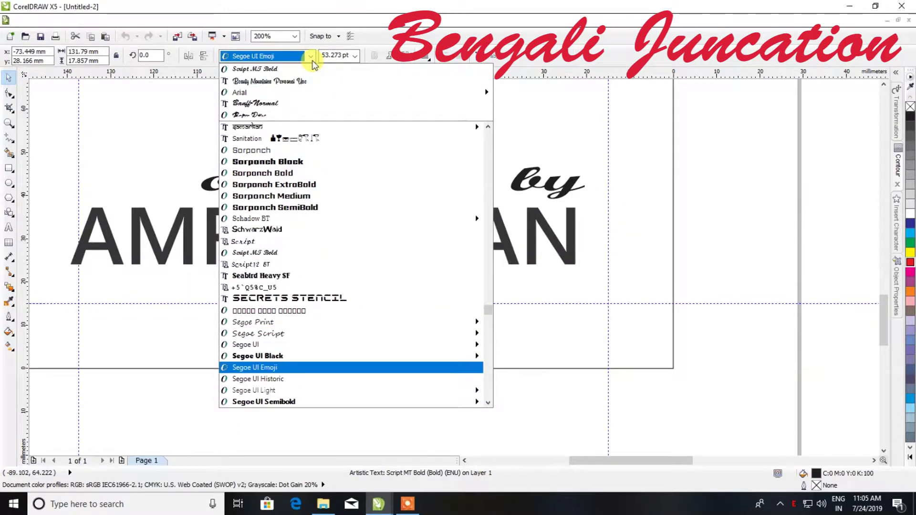
key(Return)
Cut the stretched "organised by" text and paste it as new, unstretched text above "AMRA KAJAN".
click(324, 189)
click(324, 190)
click(8, 228)
key(ctrl+a)
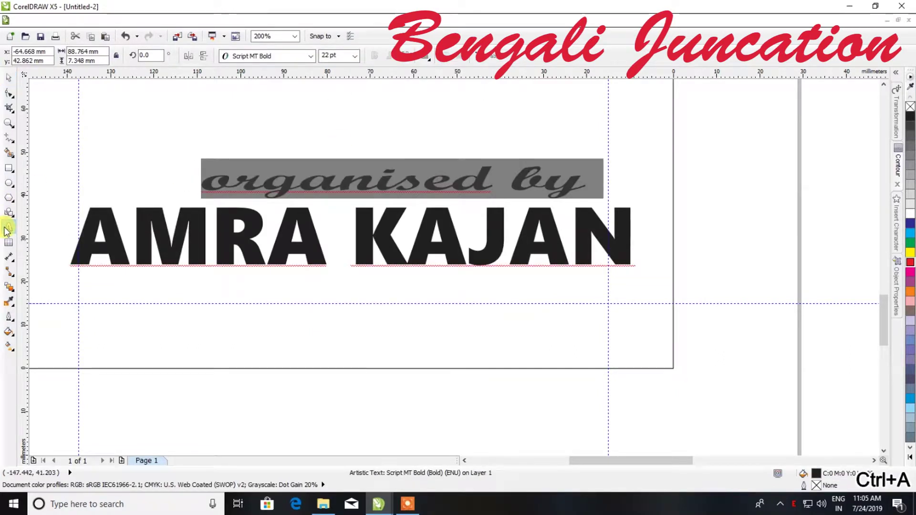
key(ctrl+x)
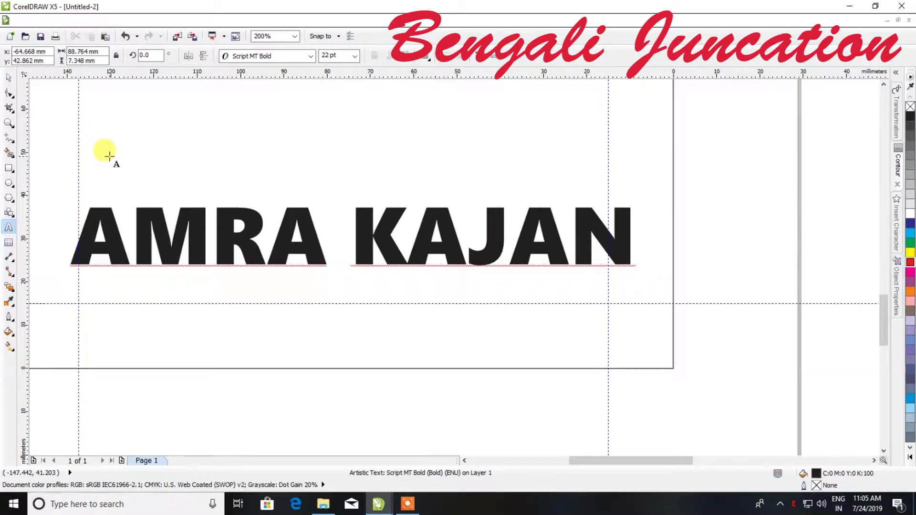
scroll(162, 191, down, 2)
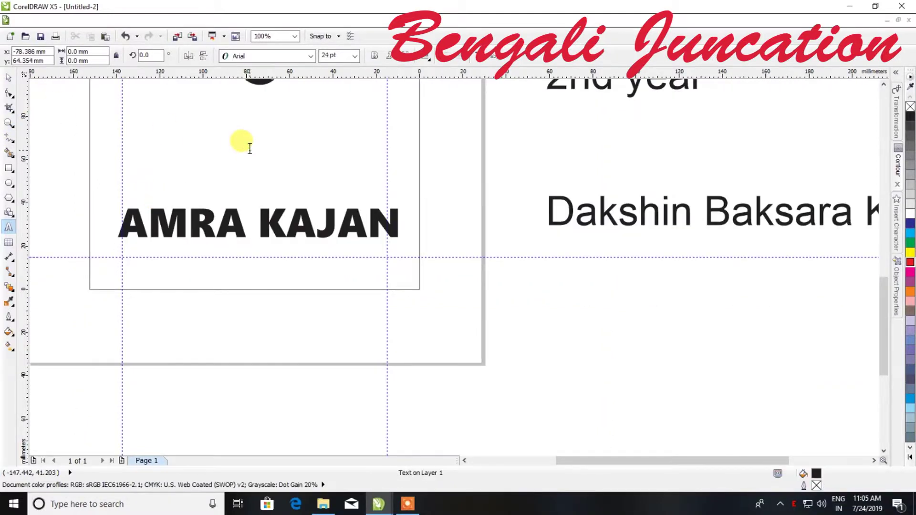
key(ctrl+v)
Set the "AMRA KAJAN" line's font size to 20 pt.
click(9, 77)
click(244, 228)
click(332, 56)
key(ctrl+a)
text(20)
key(Return)
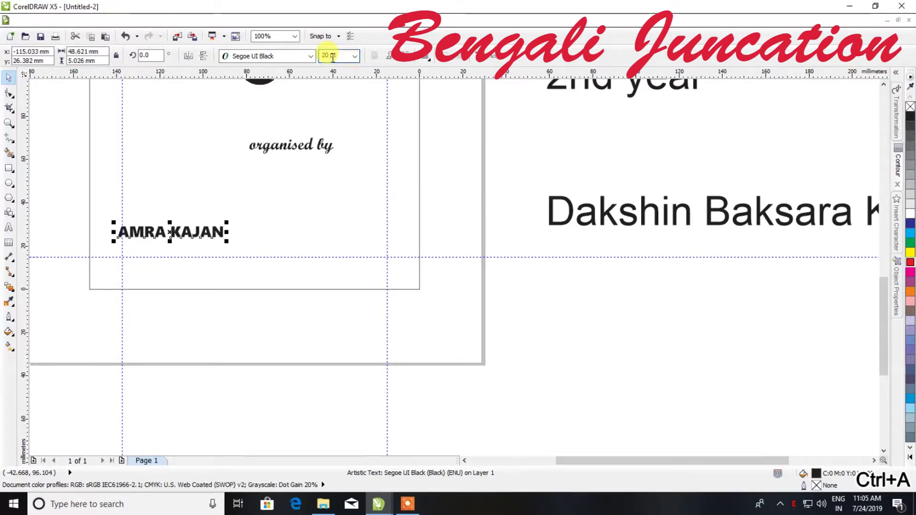
drag(276, 138, 267, 228)
click(191, 233)
scroll(257, 224, up, 2)
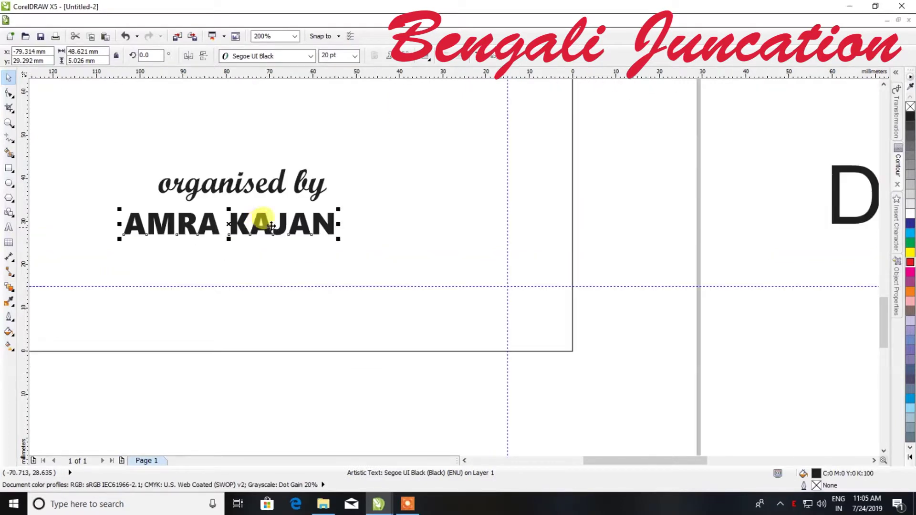
Stretch "AMRA KAJAN" to about 84.7 mm wide and 5.8 mm high and centre it horizontally on the cover rectangle.
drag(338, 209, 409, 219)
scroll(408, 215, down, 3)
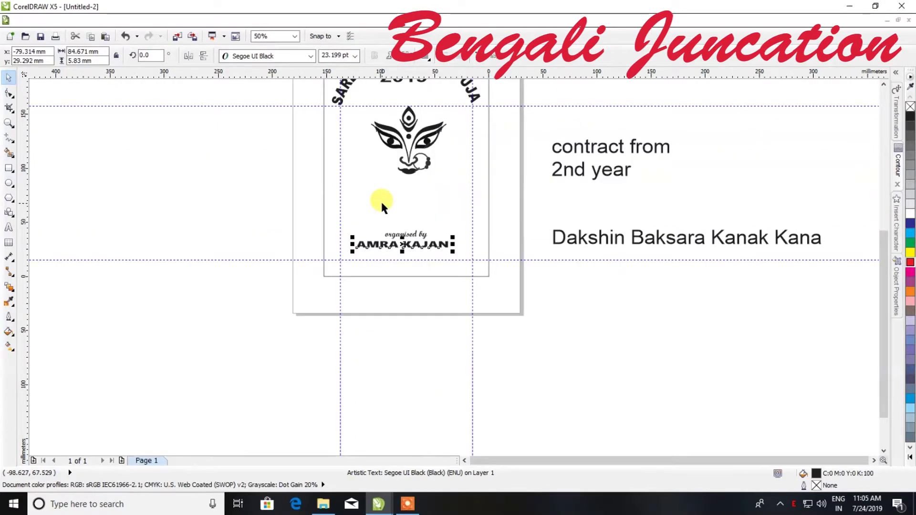
shift+click(418, 276)
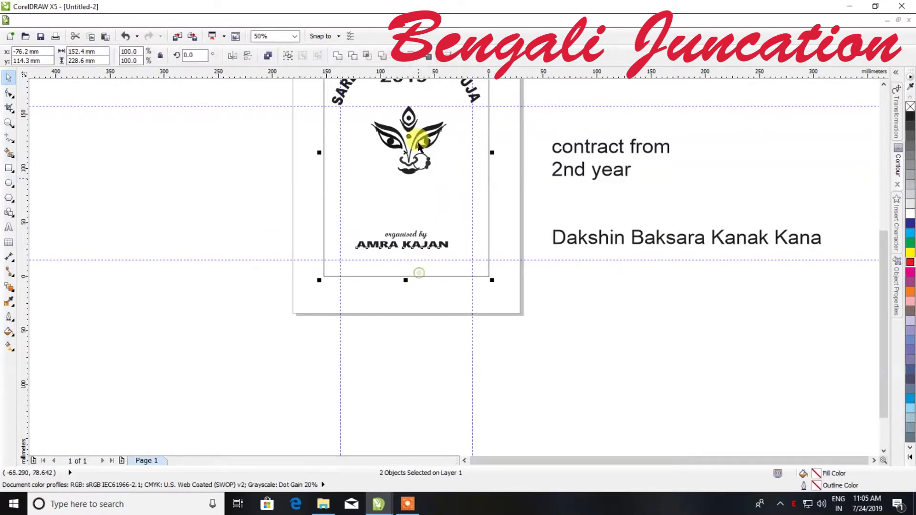
click(452, 56)
click(514, 314)
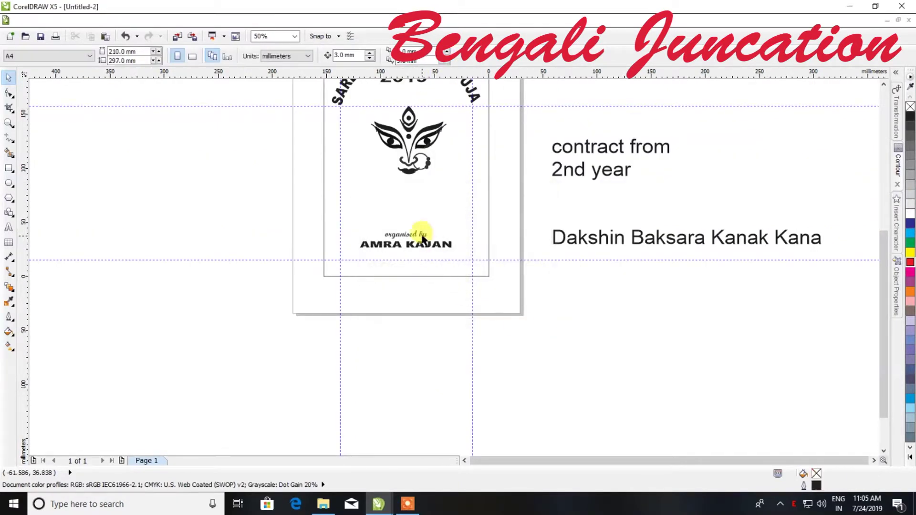
Move "organised by" slightly closer to "AMRA KAJAN" and centre it horizontally on the cover rectangle.
scroll(411, 237, up, 3)
click(413, 241)
drag(413, 243, 413, 249)
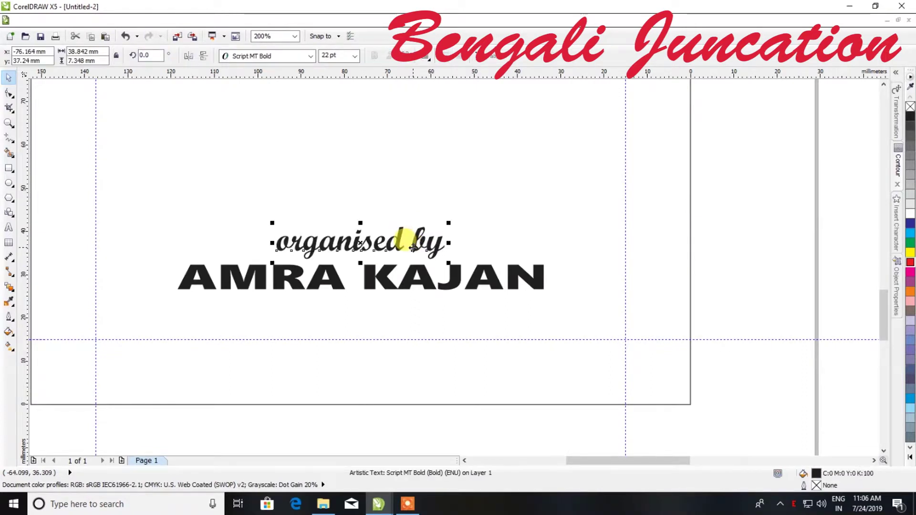
scroll(419, 302, down, 1)
shift+click(421, 327)
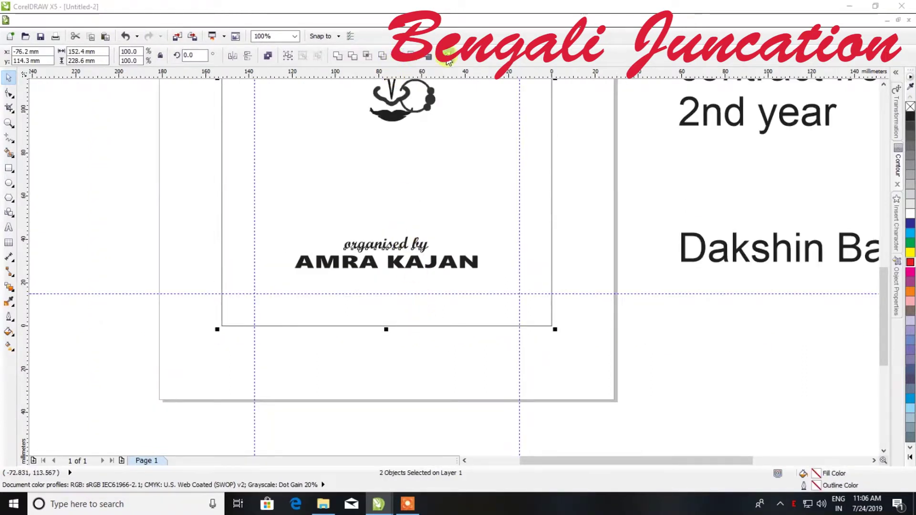
click(448, 56)
click(529, 313)
drag(716, 245, 236, 280)
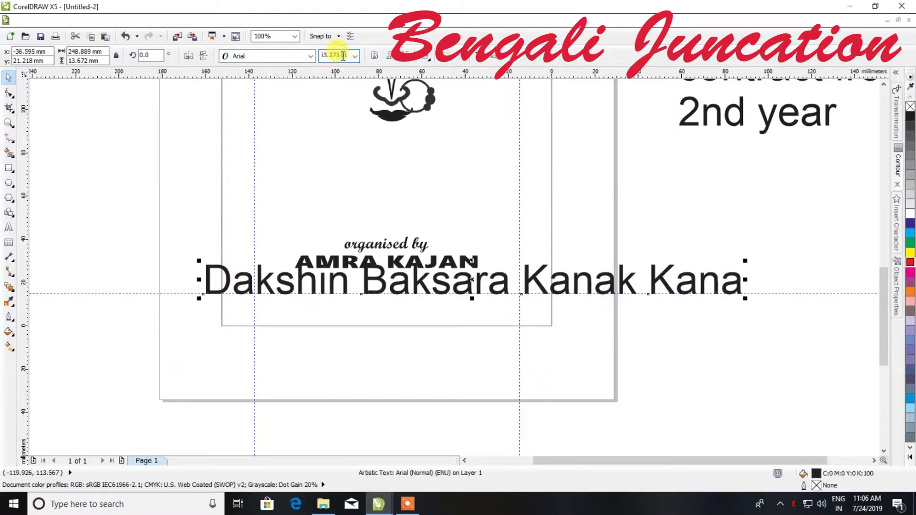
key(ctrl+a)
text(16)
key(Return)
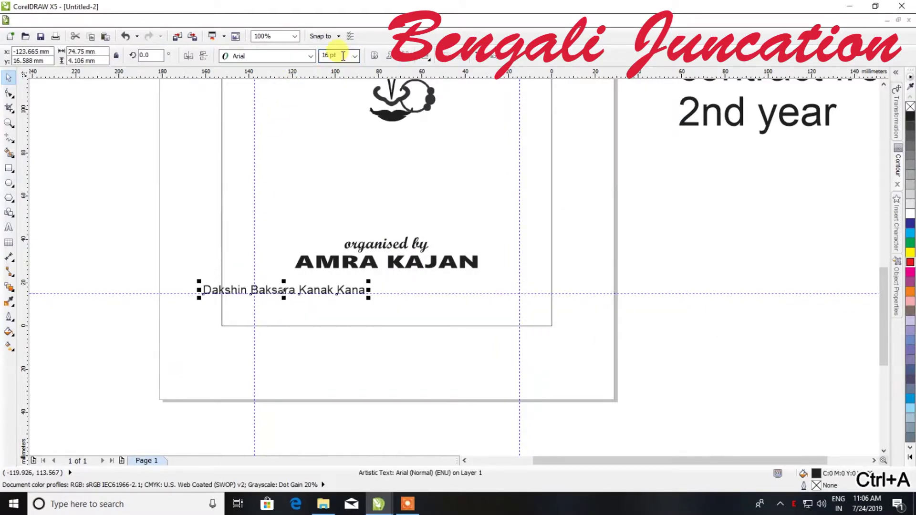
click(269, 290)
click(365, 283)
scroll(364, 282, up, 1)
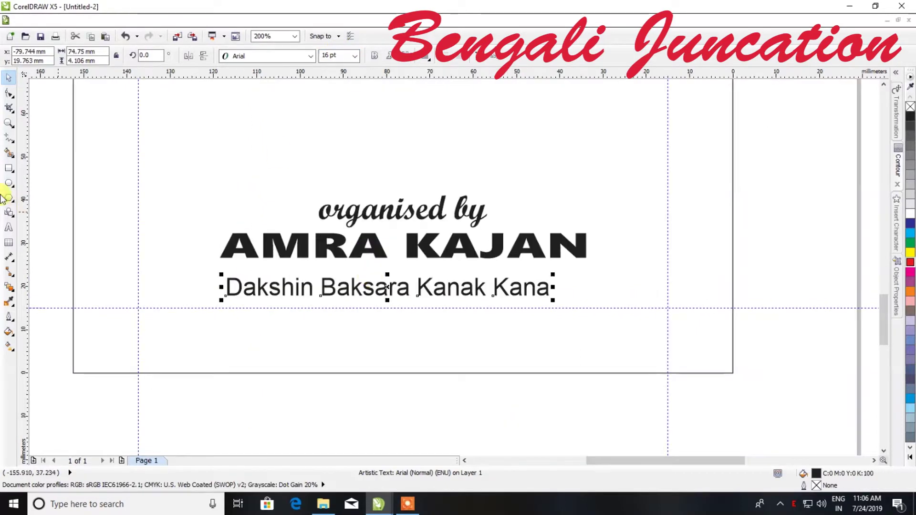
Change the locality line below "AMRA KAJAN" to UPPERCASE.
click(9, 226)
key(ctrl+a)
key(shift+F3)
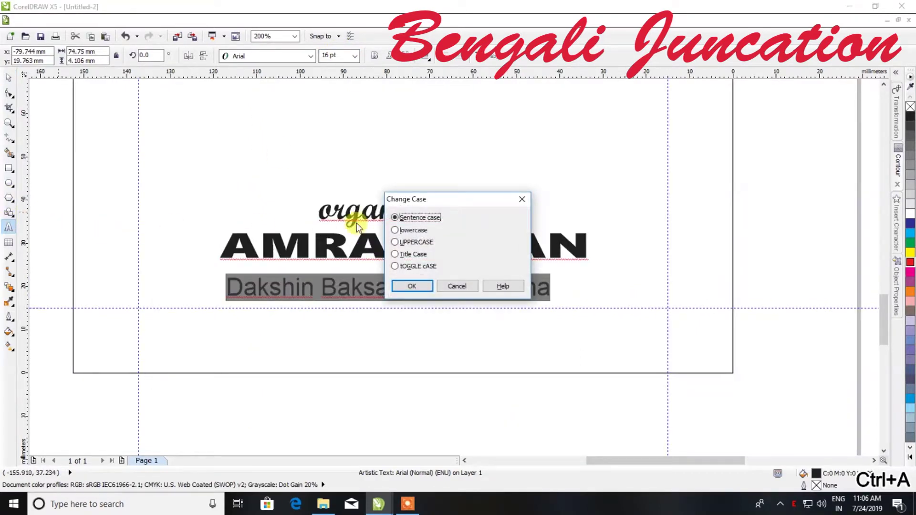
click(414, 242)
click(411, 282)
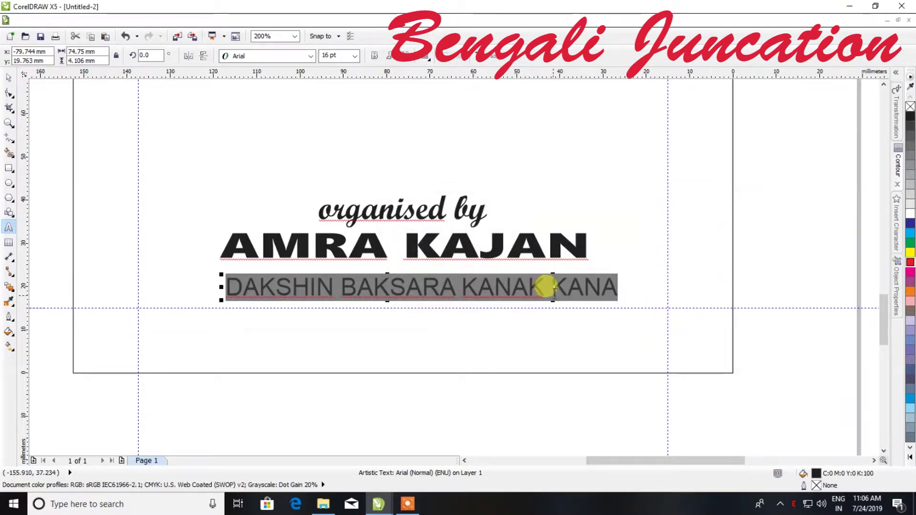
click(9, 77)
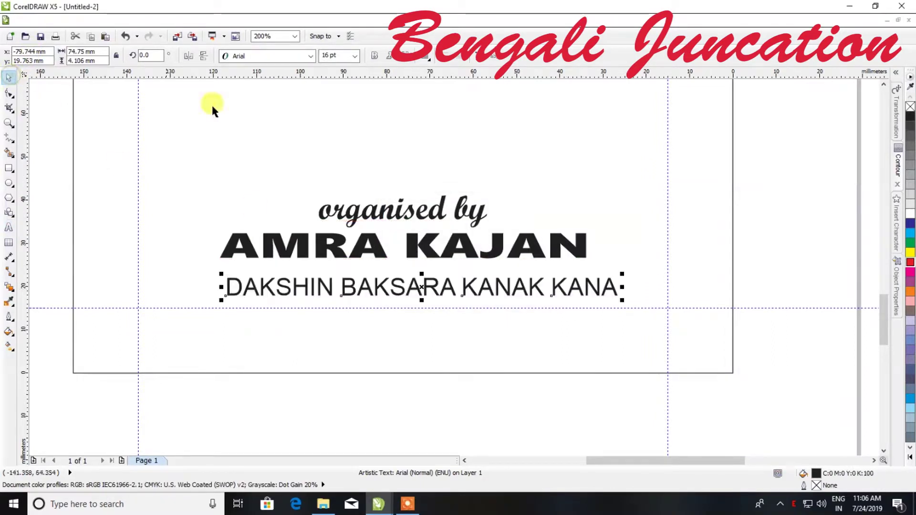
Stretch the uppercase locality line horizontally to about 112.2 mm wide, keeping its height.
click(334, 55)
click(776, 249)
click(612, 288)
drag(623, 288, 668, 289)
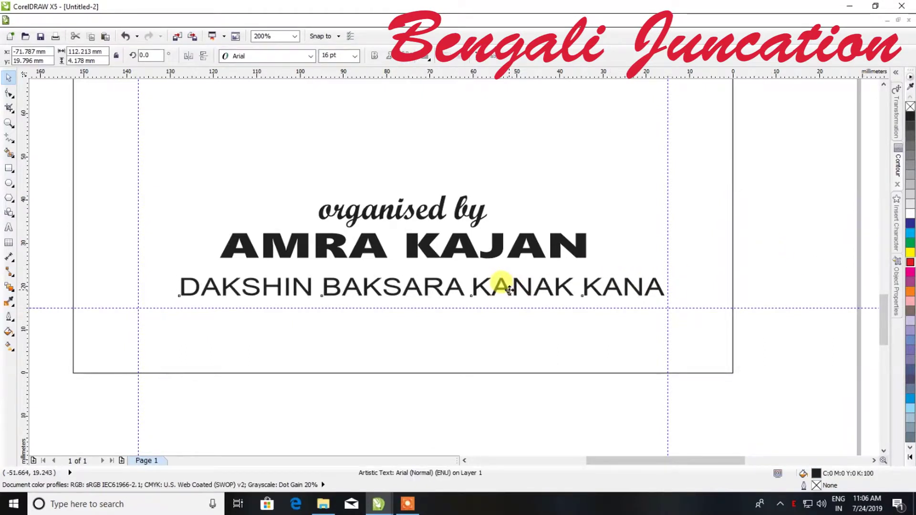
Move the locality line up close beneath "AMRA KAJAN" and centre it horizontally on the cover rectangle.
drag(509, 290, 498, 279)
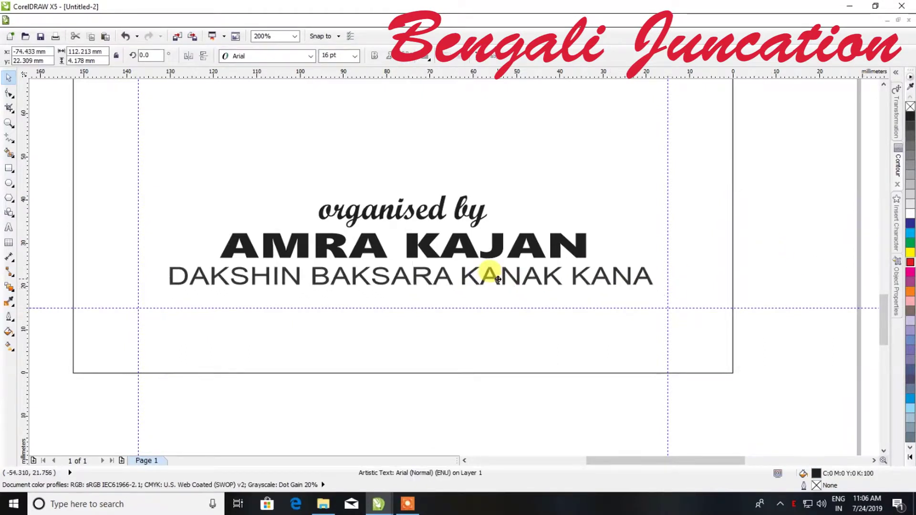
shift+click(490, 373)
click(448, 56)
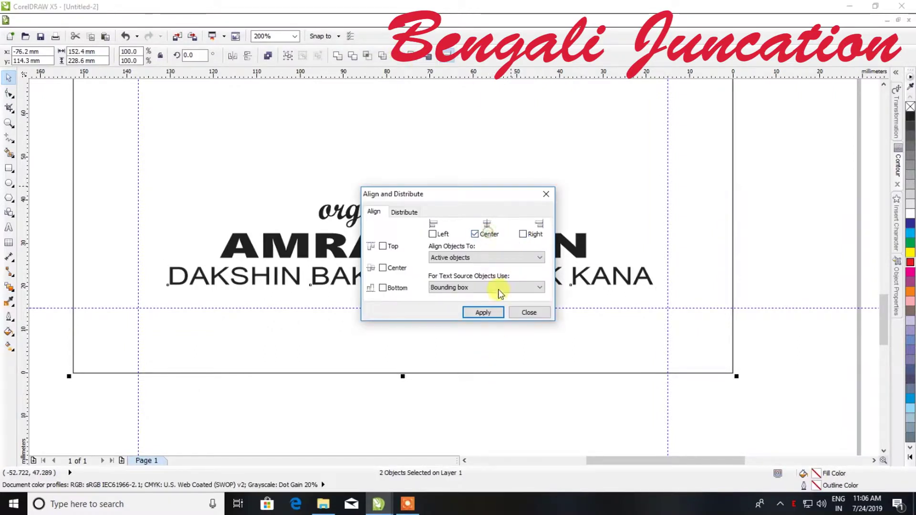
click(483, 313)
click(528, 313)
Select the three organiser lines together and nudge them down to the lower horizontal guideline.
drag(803, 166, 53, 311)
key(ctrl+Down)
key(ctrl+Down)
key(ctrl+Up)
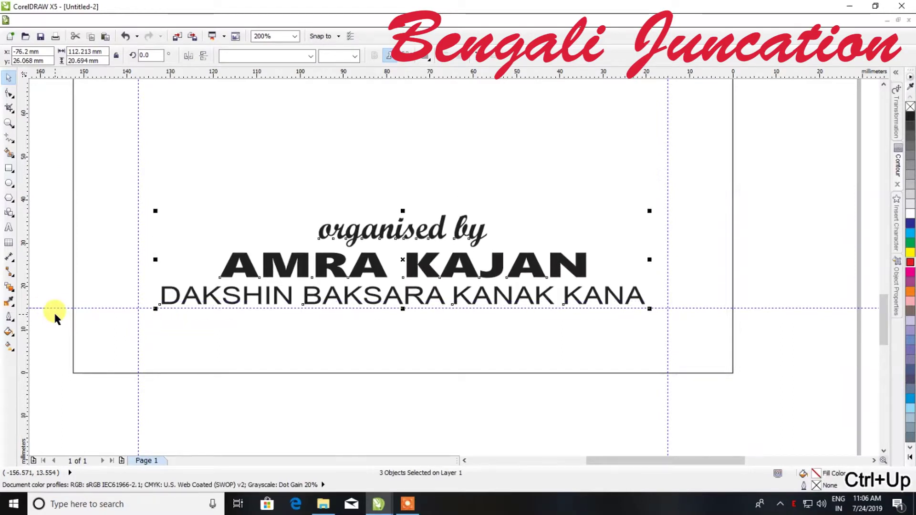
Nudge the year "2019" down beneath the arched heading.
scroll(316, 230, down, 3)
scroll(374, 127, up, 2)
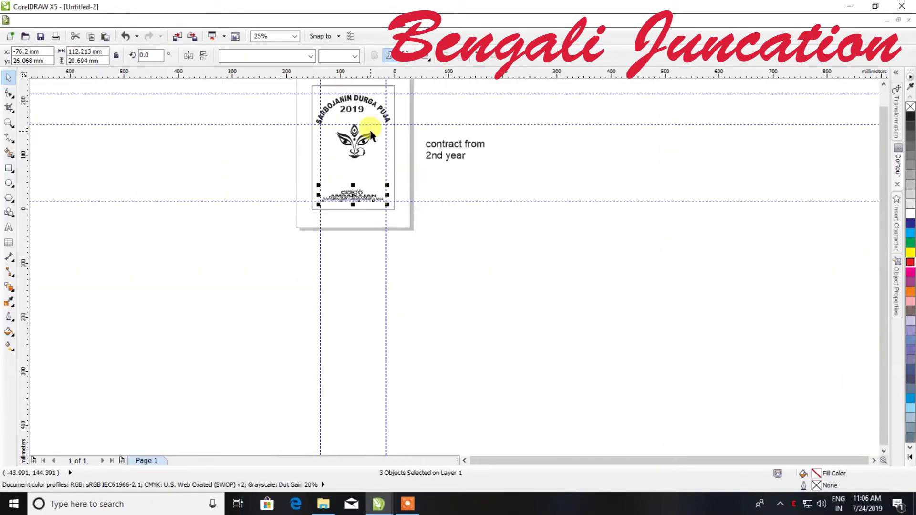
scroll(347, 82, up, 1)
click(368, 153)
key(ctrl+Down)
key(ctrl+Down)
key(ctrl+Down)
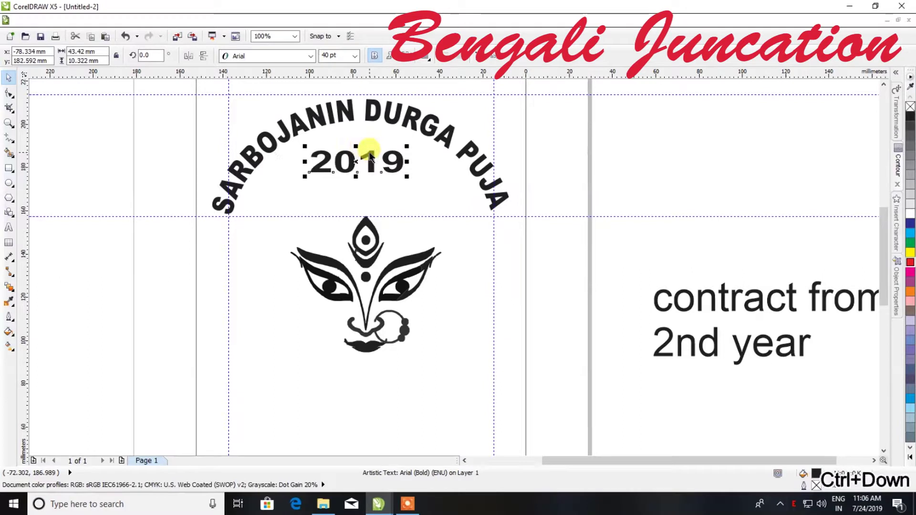
Draw a straight horizontal 2-point line about 109 mm long between the Durga face and "organised by".
scroll(368, 153, down, 1)
scroll(385, 241, up, 1)
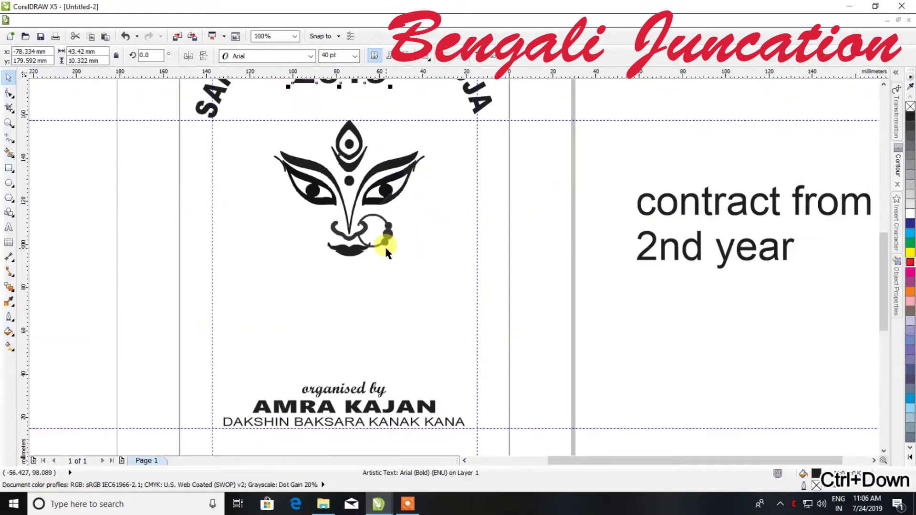
click(28, 151)
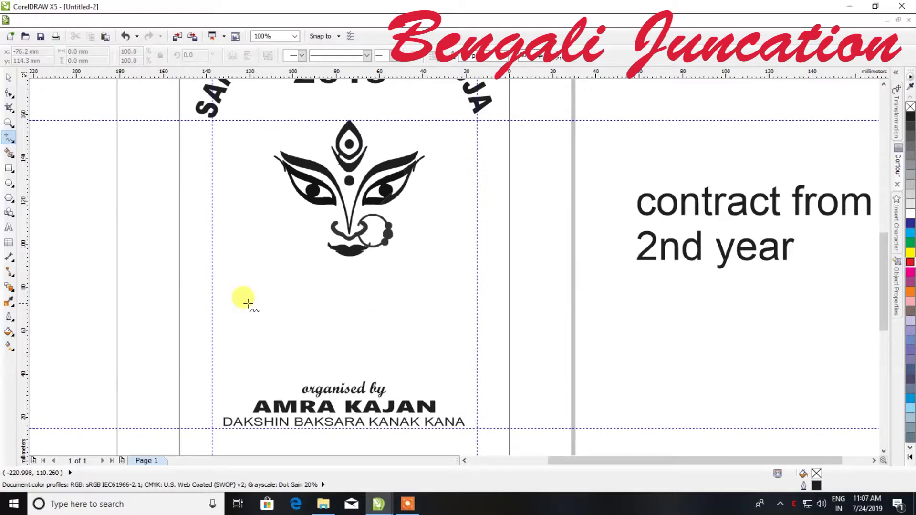
click(15, 150)
click(16, 144)
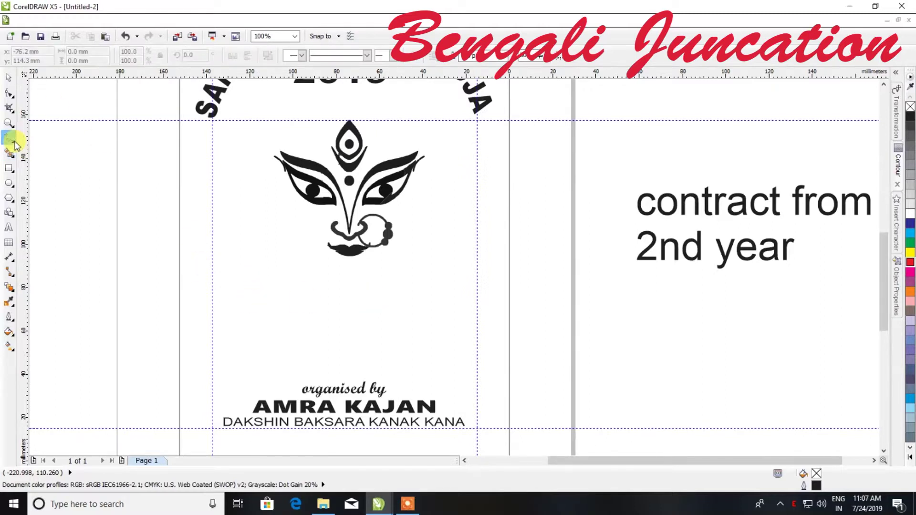
right_click(16, 145)
click(14, 142)
click(57, 149)
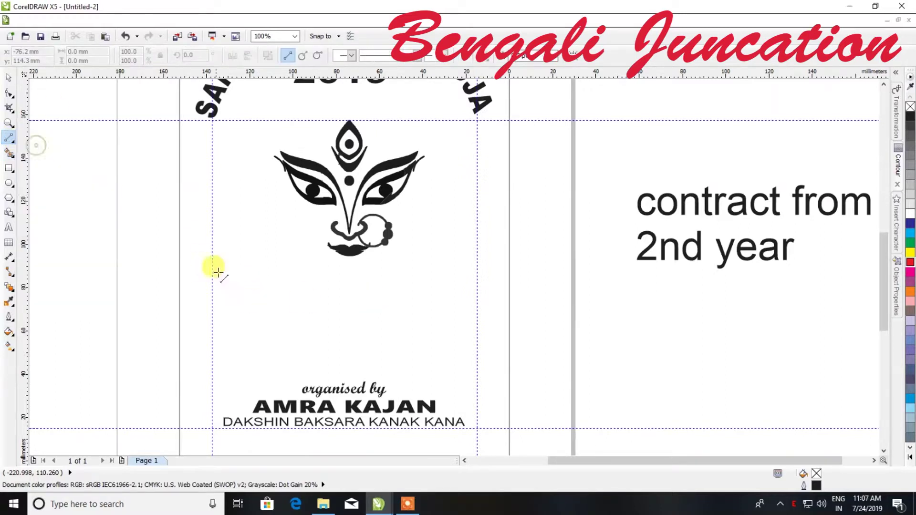
drag(243, 315, 477, 311)
Set the new horizontal line's outline width to 1.5 pt.
key(space)
click(504, 56)
click(478, 100)
scroll(345, 331, up, 1)
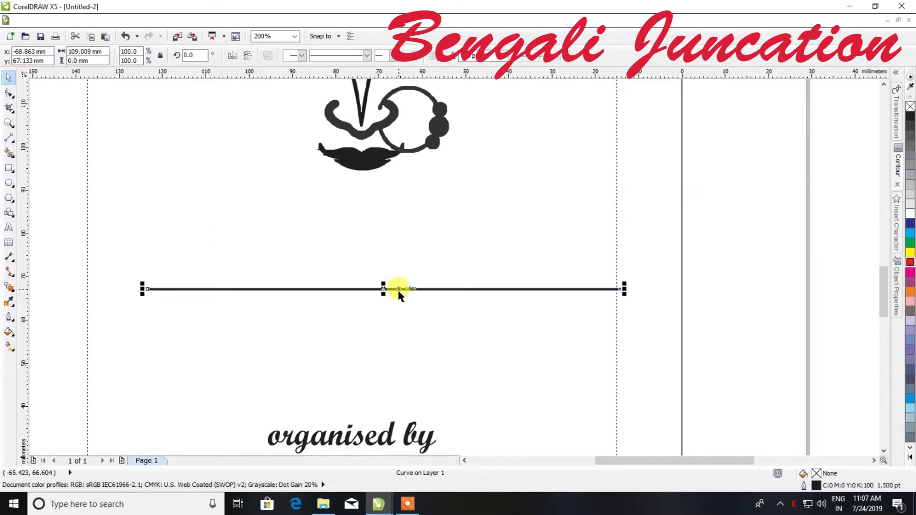
Move the horizontal line down above "organised by" and lengthen it to about 117 mm.
drag(383, 288, 380, 350)
drag(139, 351, 102, 353)
Duplicate the line, nudge the copy down towards "organised by" and shorten it from its left end to about 104 mm.
key(KP_Add)
key(Down)
key(Down)
key(Down)
key(Down)
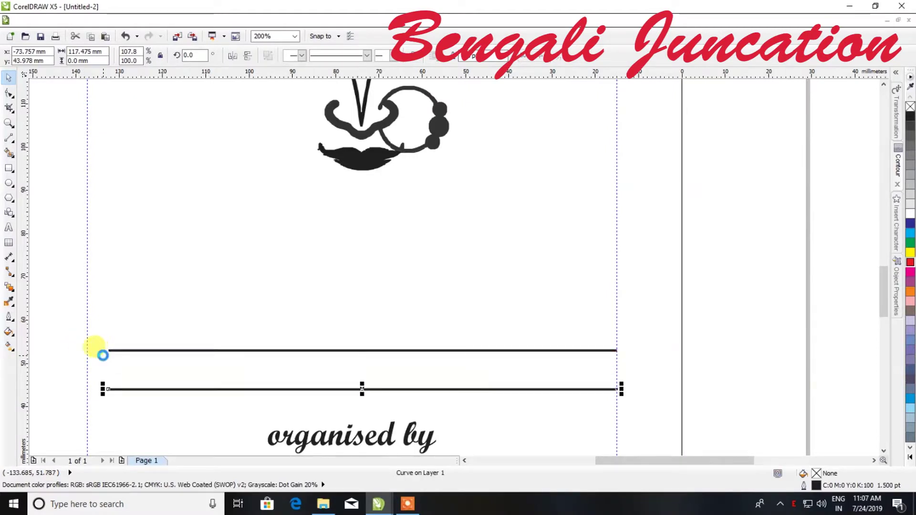
drag(106, 402, 166, 401)
scroll(201, 239, down, 1)
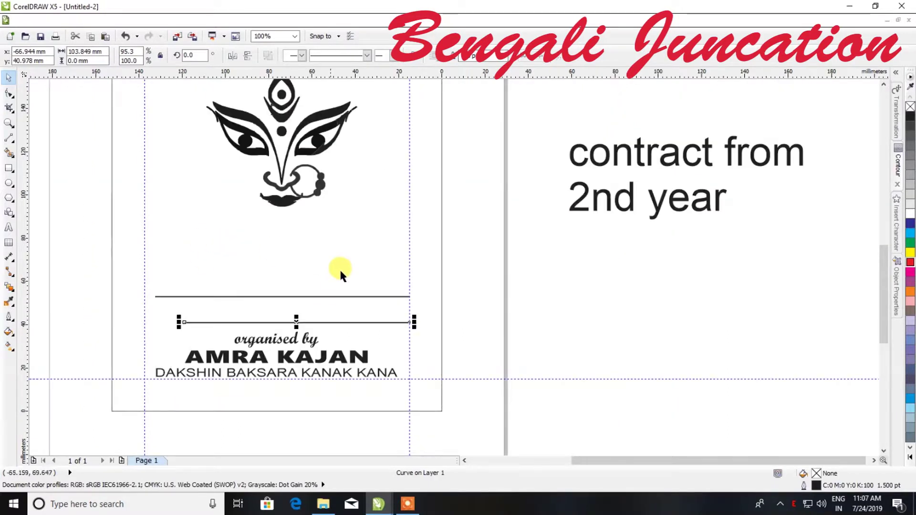
click(501, 257)
scroll(382, 218, down, 2)
scroll(379, 216, up, 2)
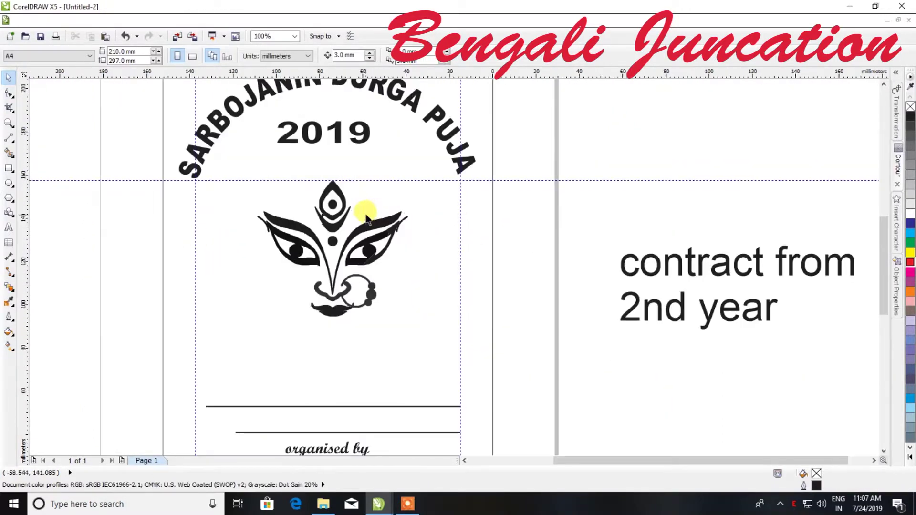
scroll(337, 192, down, 1)
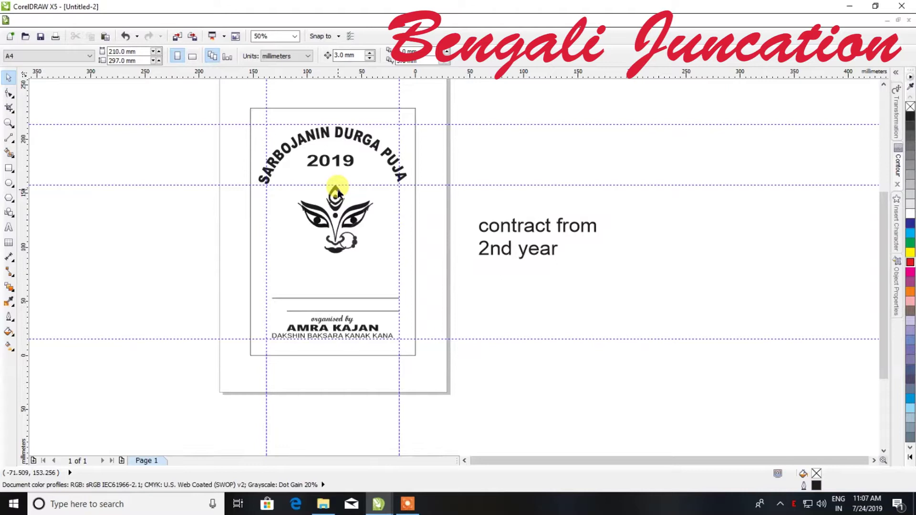
click(17, 20)
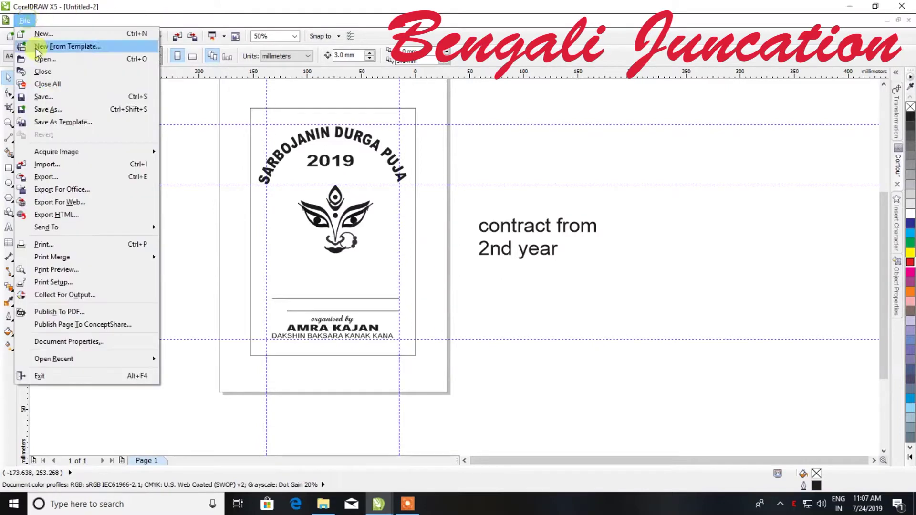
click(55, 111)
text(Amara K)
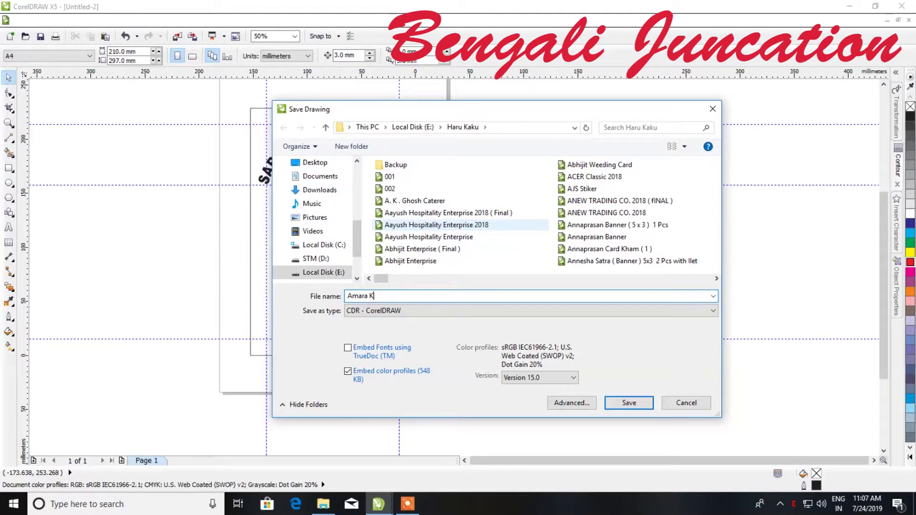
text(ajan Kham)
key(Return)
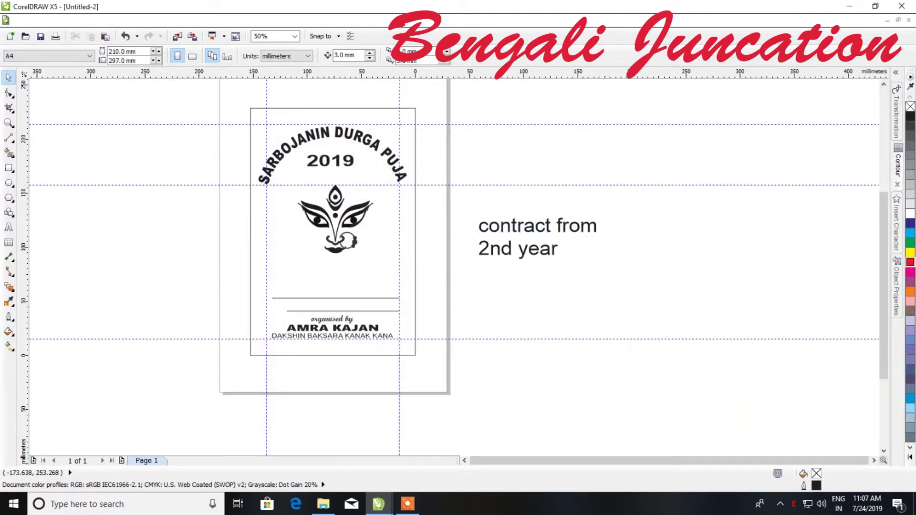
Place "contract from" below the Durga face and shift the face up closer to "2019".
click(517, 223)
drag(518, 225, 315, 277)
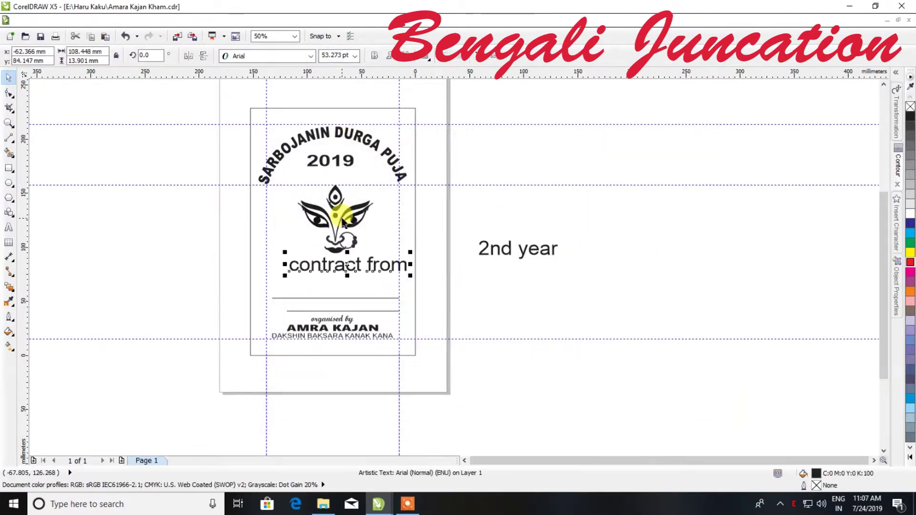
scroll(324, 217, up, 2)
click(334, 215)
drag(334, 215, 336, 189)
Convert the "contract from" text to uppercase.
click(297, 298)
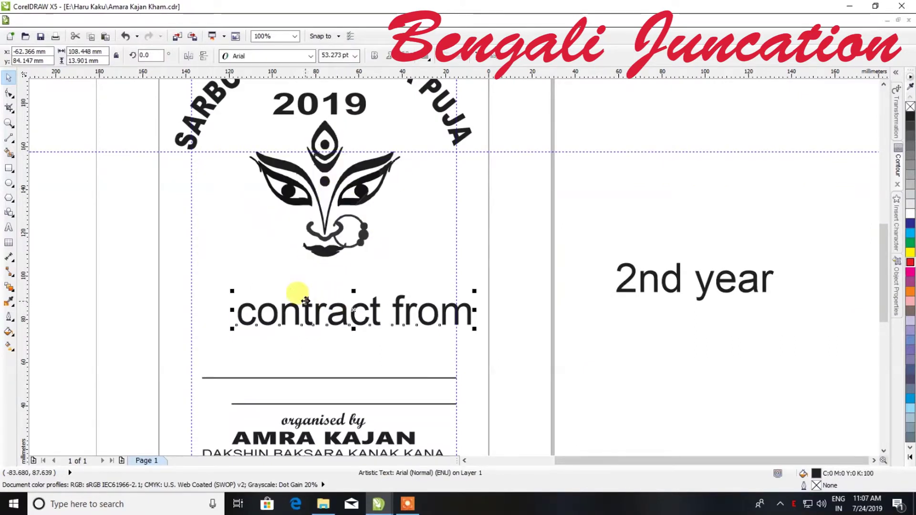
click(6, 229)
key(ctrl+a)
key(shift+F3)
click(415, 242)
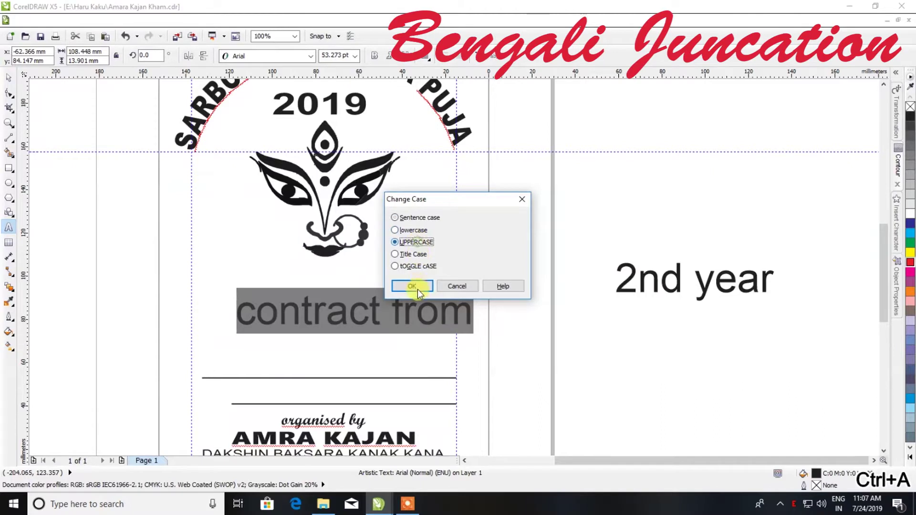
click(417, 285)
click(8, 77)
Make "CONTRACT FROM" bold at 22 pt and move it directly beneath the Durga face.
click(334, 55)
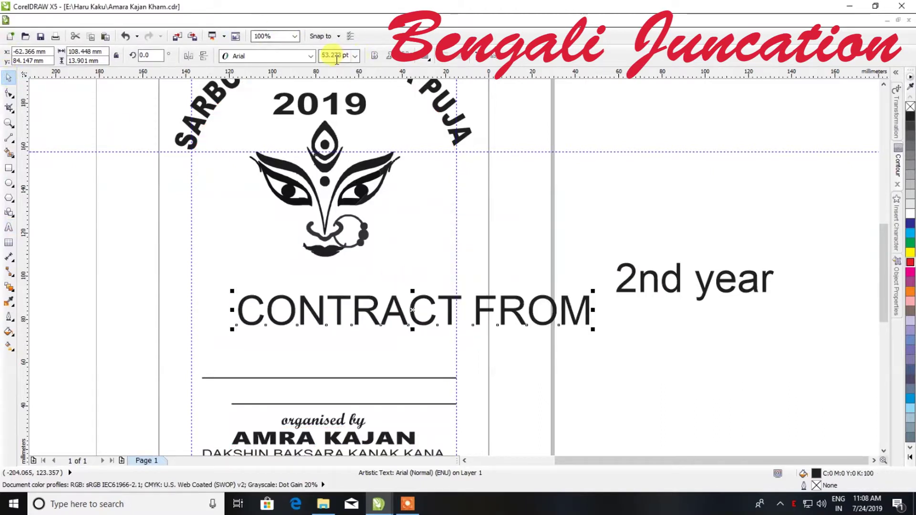
key(ctrl+a)
text(18)
key(Return)
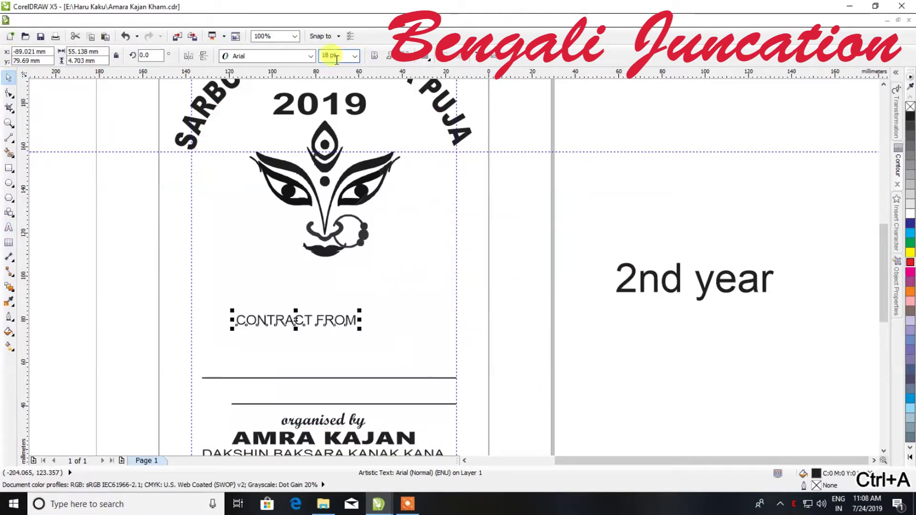
click(374, 56)
drag(336, 319, 370, 277)
click(336, 55)
text(2)
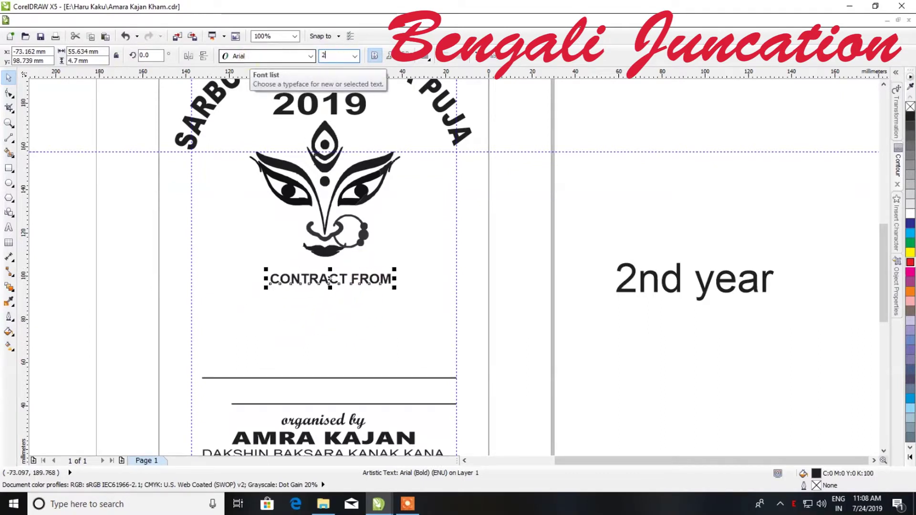
text(2)
key(Return)
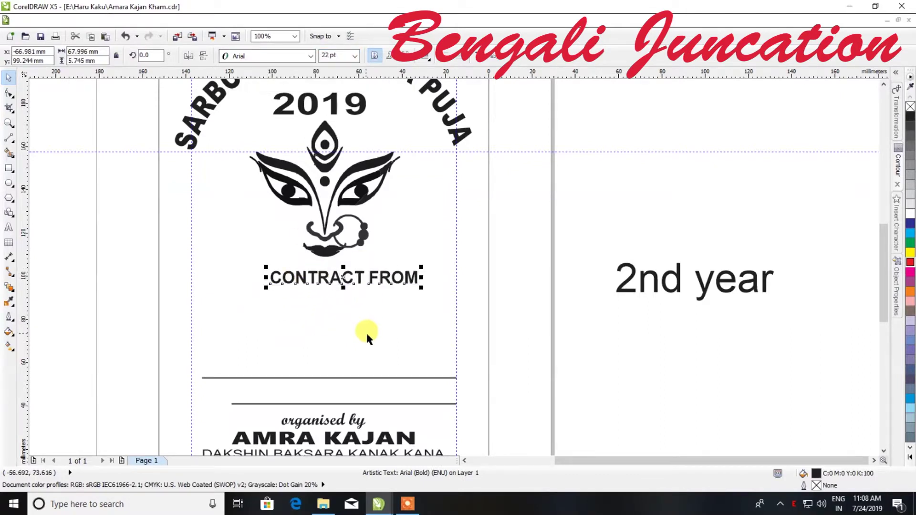
Centre "CONTRACT FROM" horizontally on the cover's border rectangle.
click(396, 339)
click(447, 55)
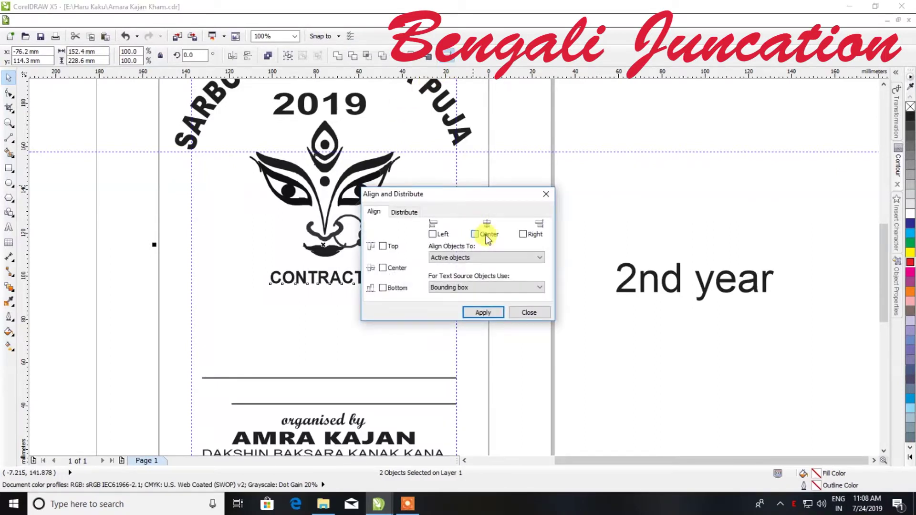
click(483, 313)
click(529, 312)
Draw a rectangle about 73 by 12 mm around "CONTRACT FROM" and round its corners with a 30 mm radius.
scroll(338, 259, up, 2)
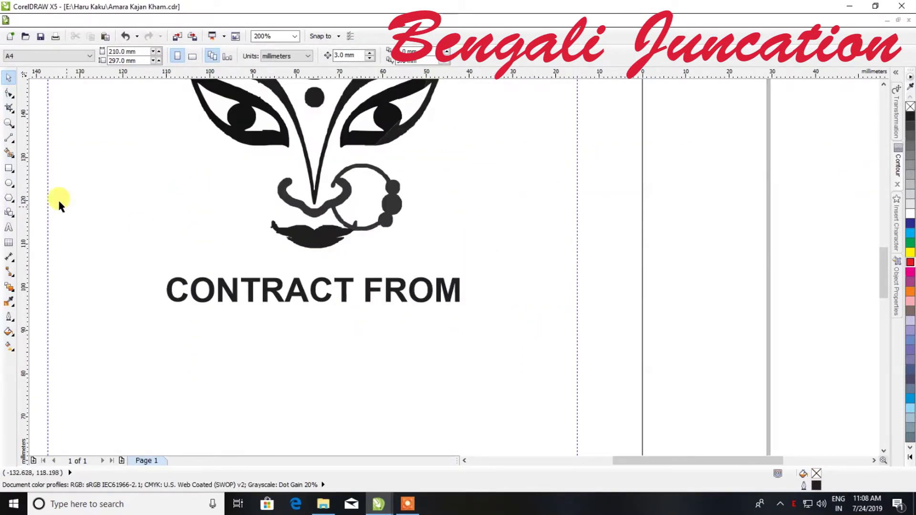
click(9, 169)
drag(251, 310, 474, 315)
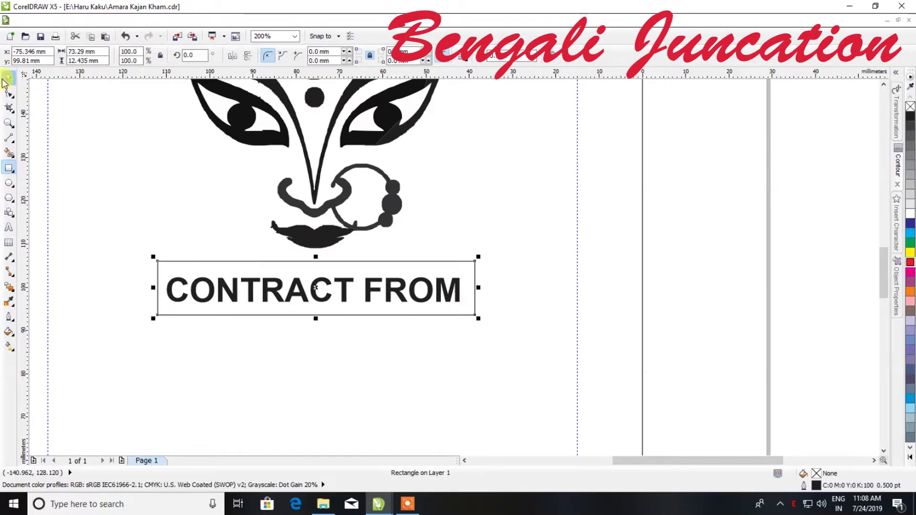
click(9, 76)
click(330, 52)
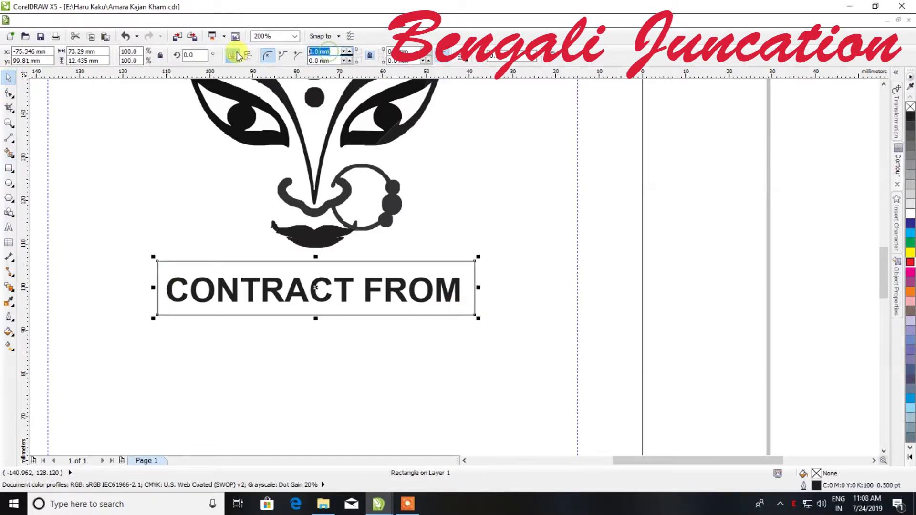
key(Return)
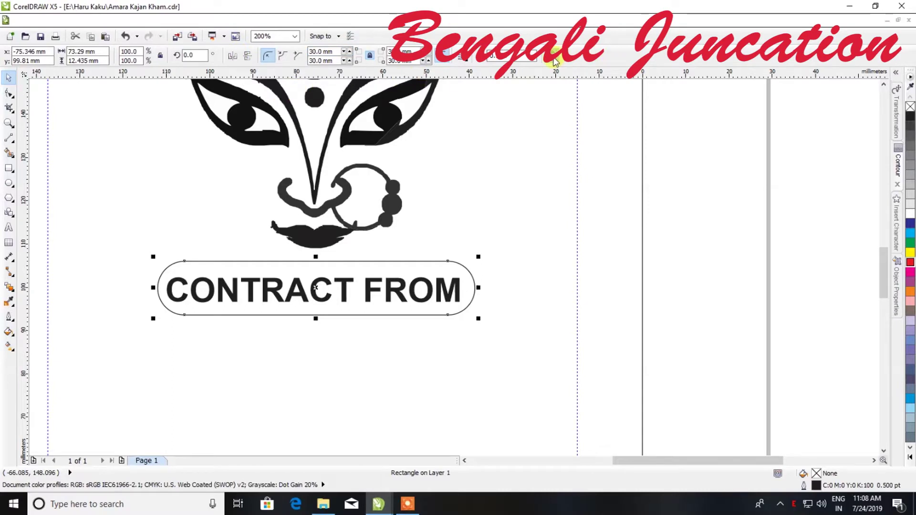
Set the rounded frame's outline to 1.5 pt and stretch "CONTRACT FROM" vertically to a height of about 7 mm.
click(534, 57)
click(517, 97)
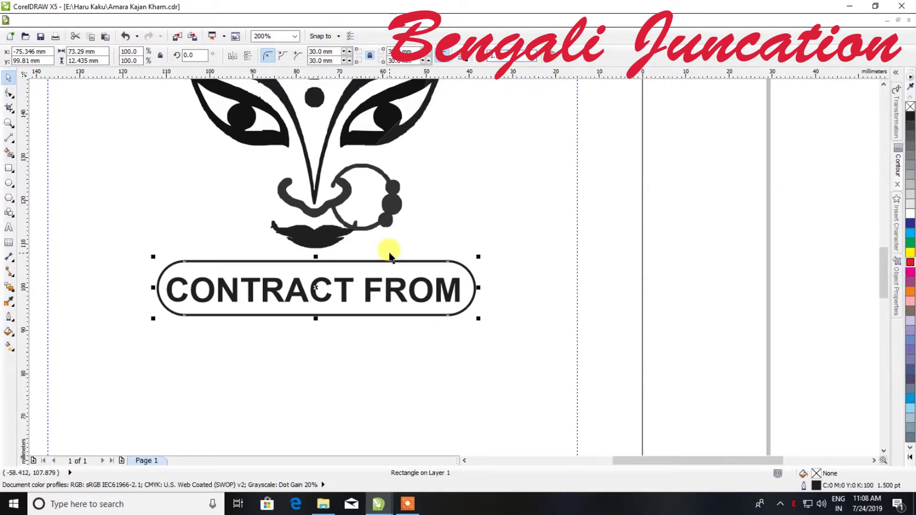
click(323, 281)
drag(313, 275, 306, 265)
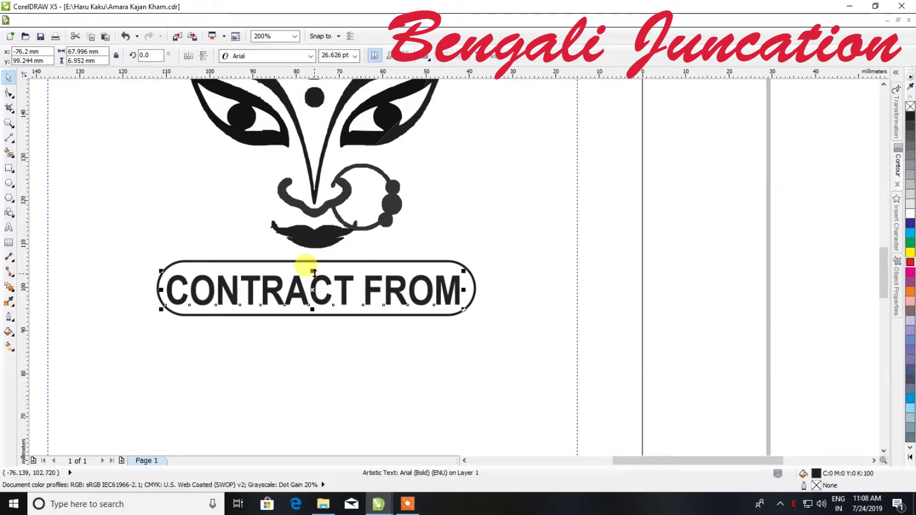
Select "CONTRACT FROM" together with its rounded frame and nudge both down away from the Durga face.
scroll(306, 266, down, 2)
drag(524, 278, 80, 330)
key(Down)
key(Down)
key(Down)
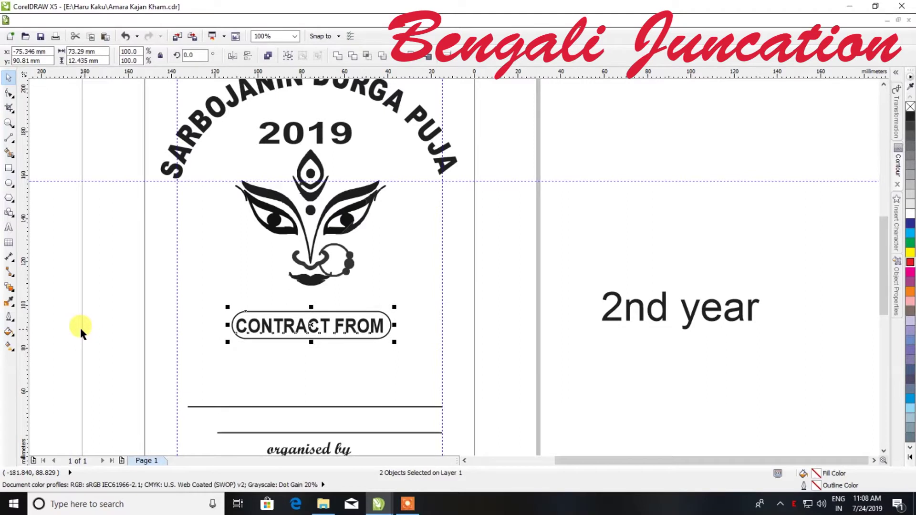
Delete the Durga face from the cover and save the drawing.
scroll(170, 278, down, 1)
click(244, 261)
click(242, 257)
key(Delete)
key(ctrl+s)
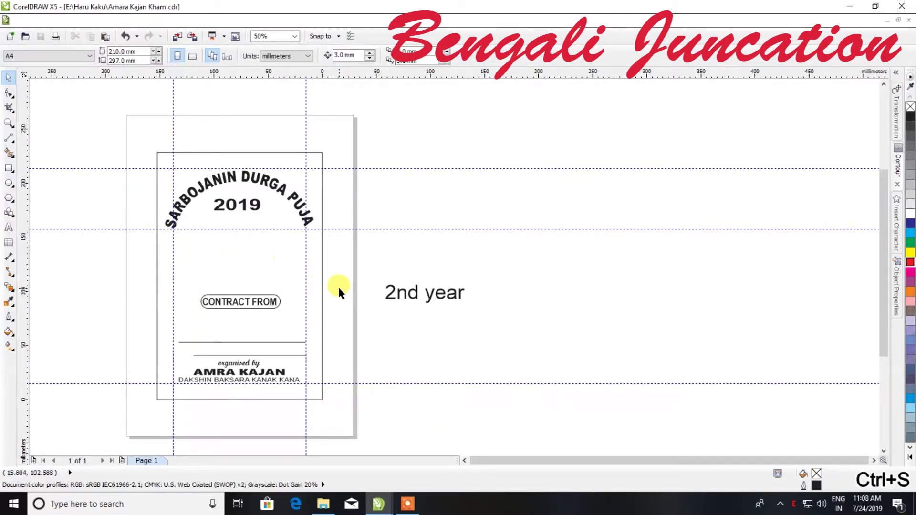
Change the font of "2nd year" to Banff-Normal.
click(420, 305)
scroll(266, 230, up, 1)
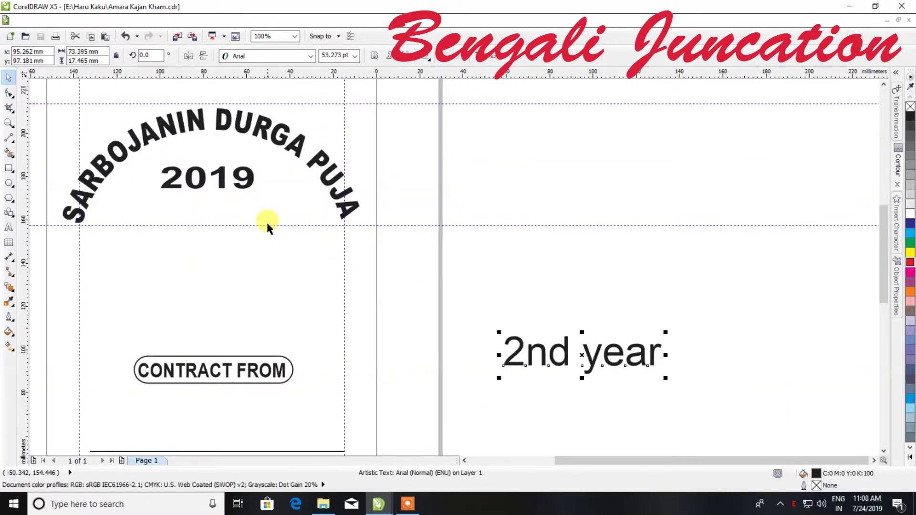
click(307, 56)
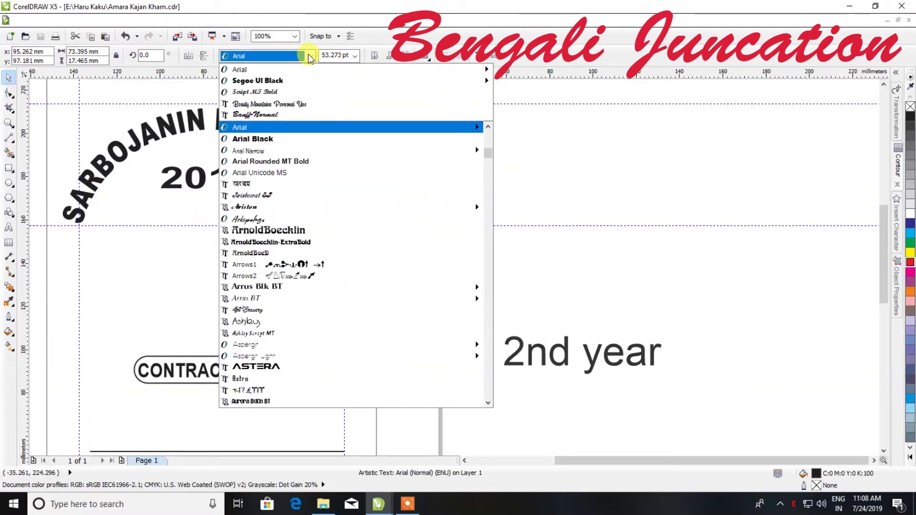
click(300, 115)
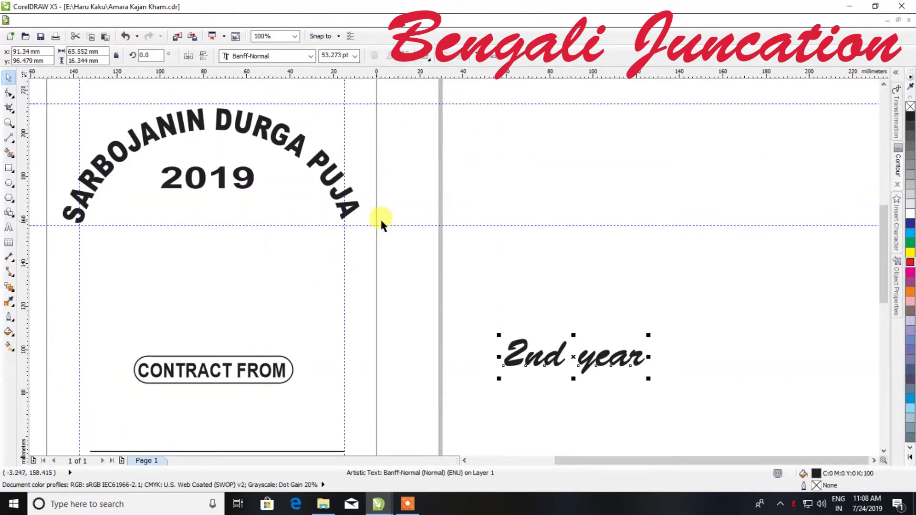
Place "2nd year" above the "CONTRACT FROM" frame and scale it down to about 59 mm wide.
scroll(441, 243, down, 1)
drag(482, 294, 305, 286)
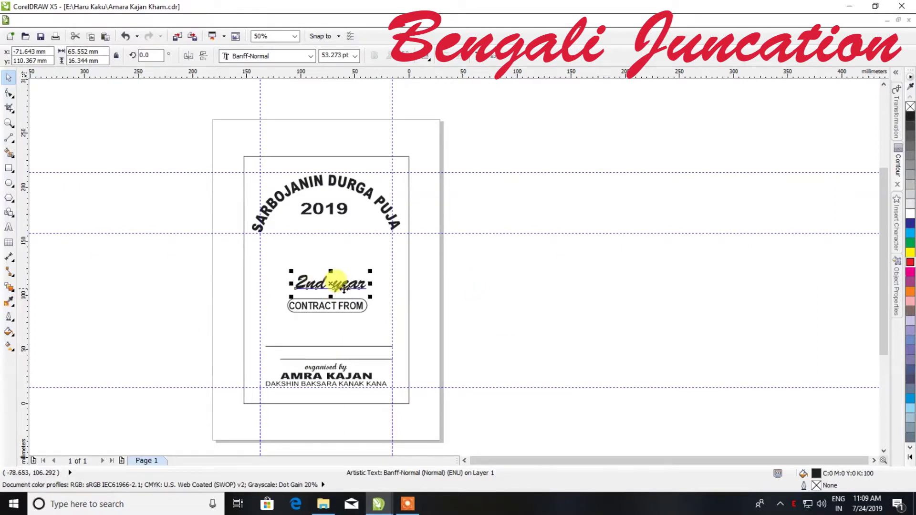
scroll(305, 286, up, 1)
drag(392, 257, 388, 259)
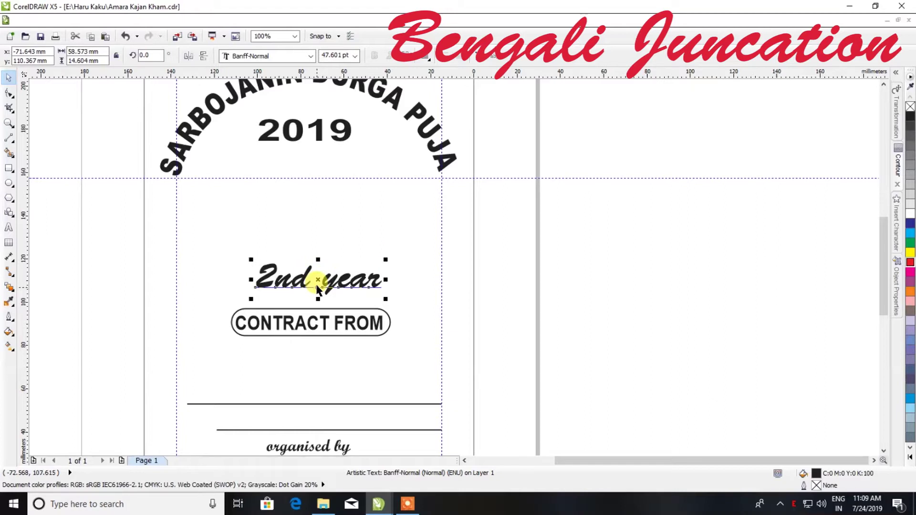
Move "2nd year" out to the right of the cover and save the drawing.
drag(321, 282, 575, 241)
click(503, 364)
key(ctrl+s)
right_click(629, 297)
click(603, 293)
Search the Haru Kaku folder for "shirt", open the Shirt drawing to view its Durga artwork and close it.
key(ctrl+o)
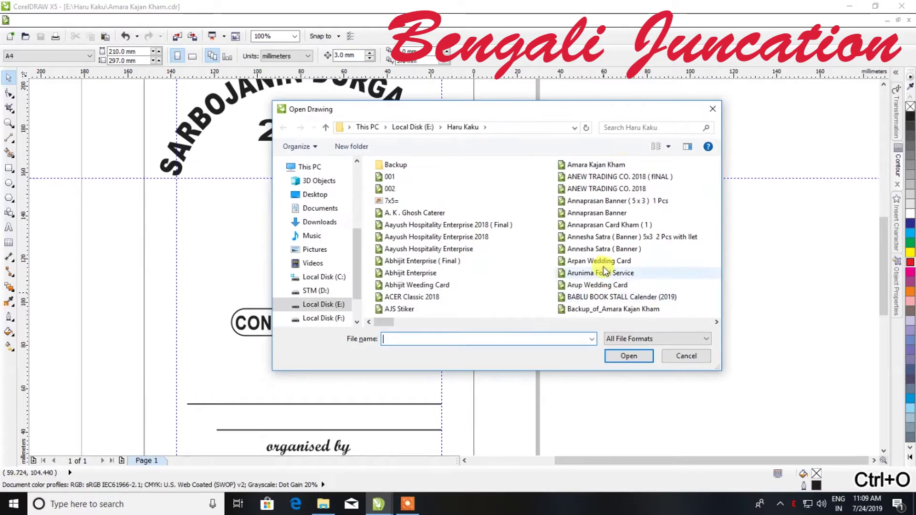
click(627, 128)
text(ba)
key(BackSpace)
key(BackSpace)
text(tshir)
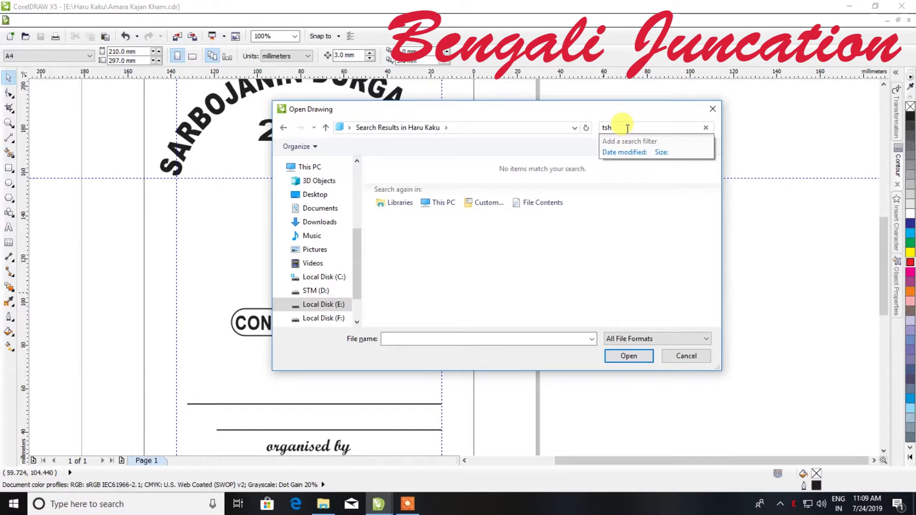
key(BackSpace)
key(BackSpace)
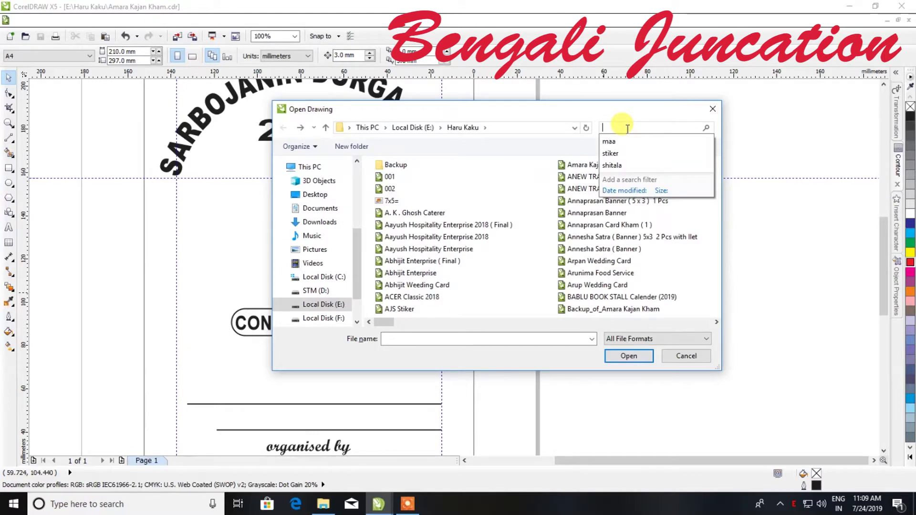
text(shirt)
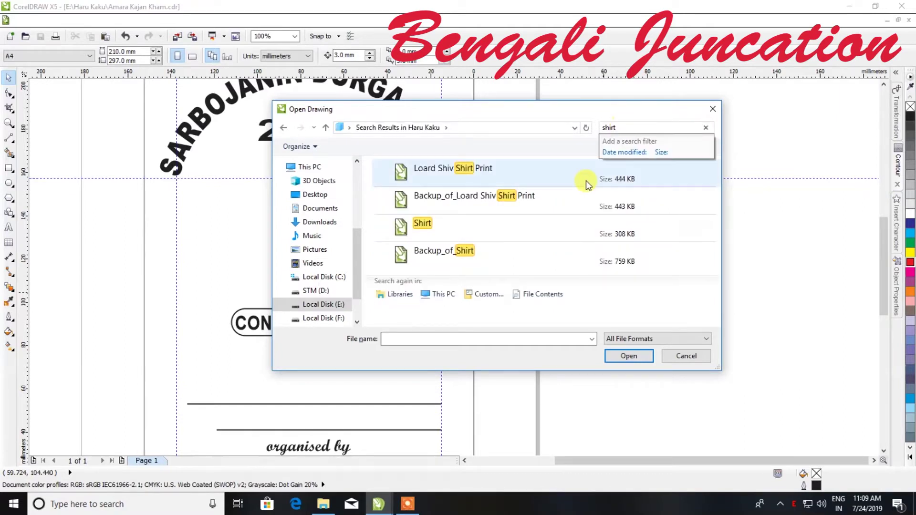
double_click(432, 231)
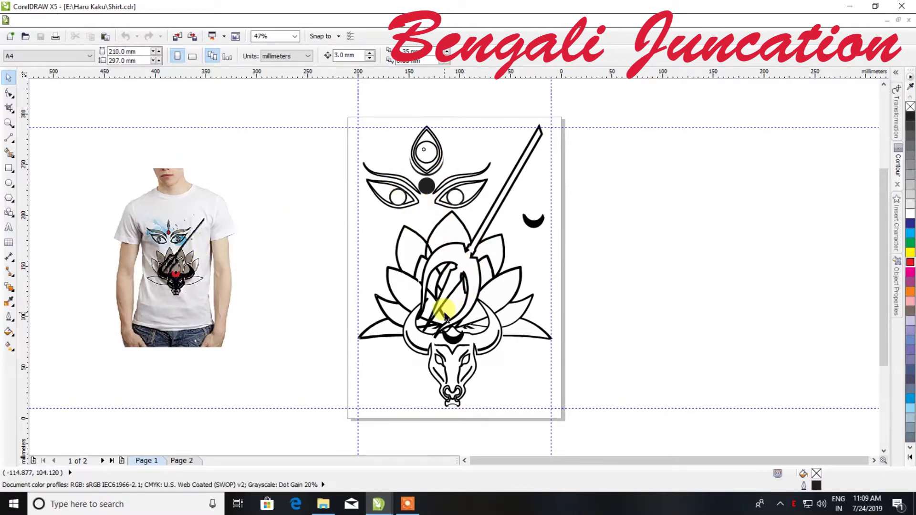
click(909, 20)
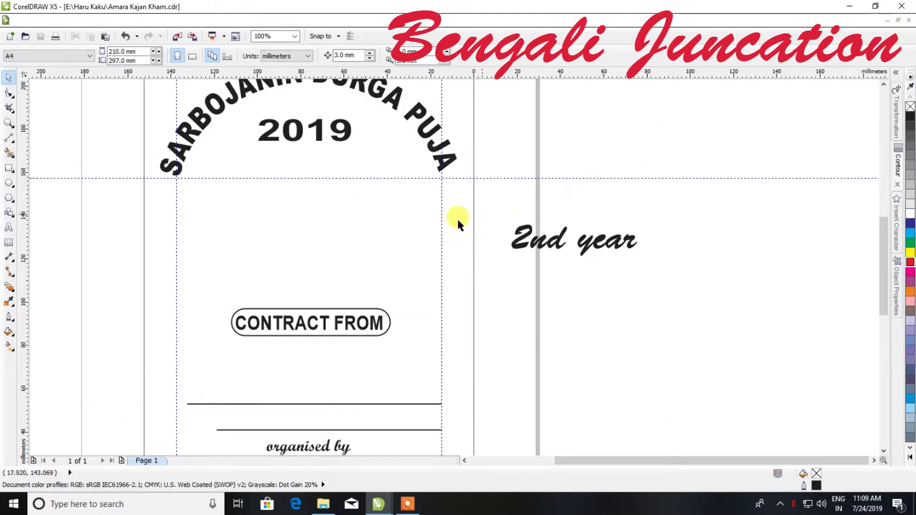
Undo the "2nd year" font, size and position changes and the deletion of the Durga face.
key(ctrl+z)
key(ctrl+z)
key(ctrl+z)
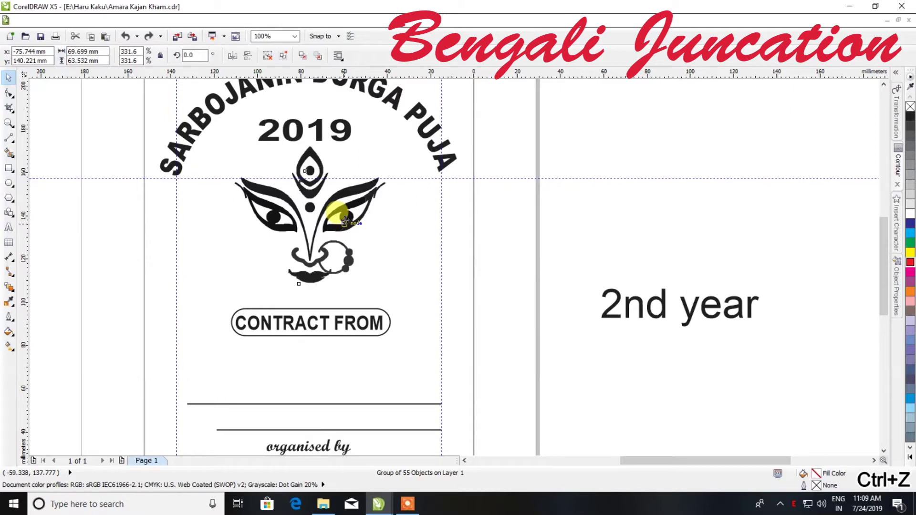
Try to ungroup the Durga face and pull the curve at the outer corner of its eye away.
scroll(346, 222, up, 1)
click(267, 55)
scroll(396, 138, up, 1)
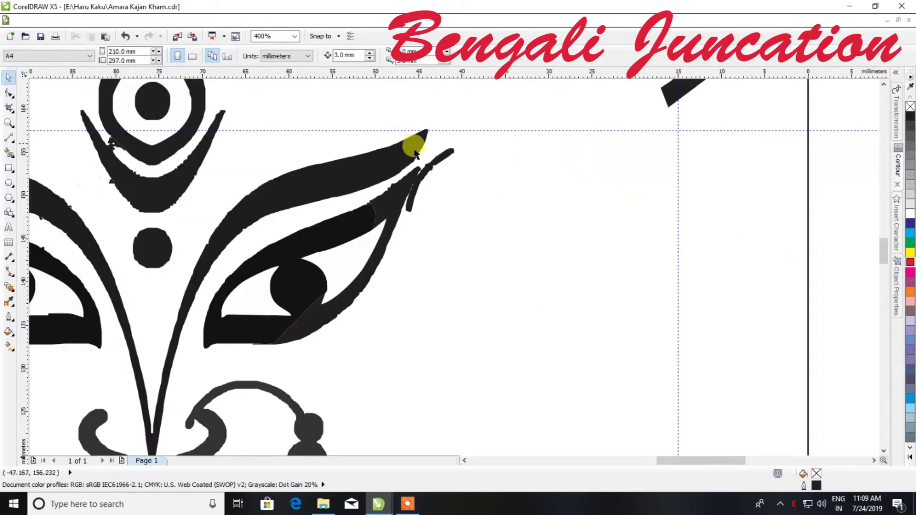
click(429, 147)
drag(429, 147, 518, 198)
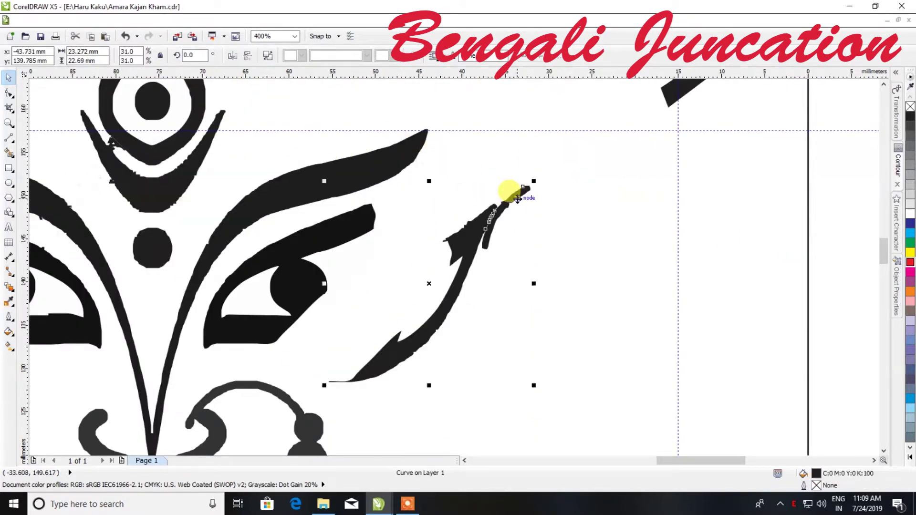
key(ctrl+z)
click(268, 56)
click(846, 204)
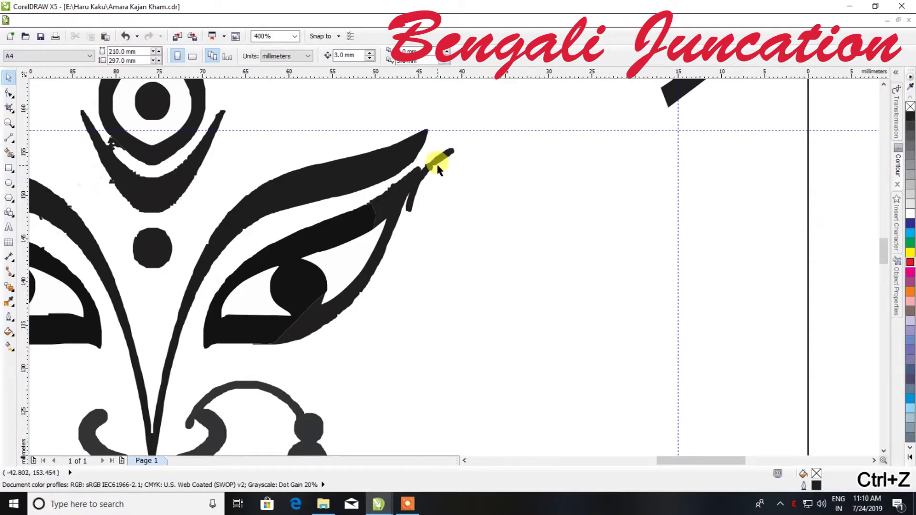
click(436, 159)
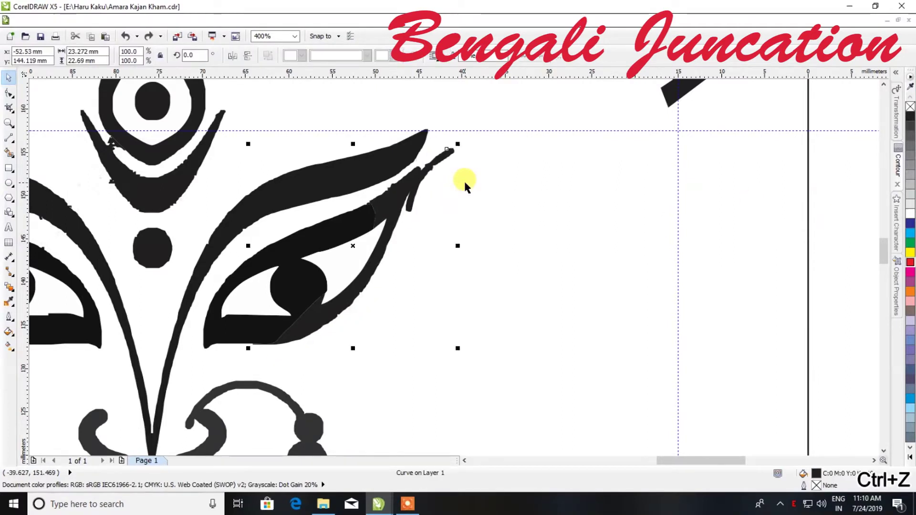
scroll(464, 179, down, 1)
key(ctrl+z)
scroll(463, 179, down, 1)
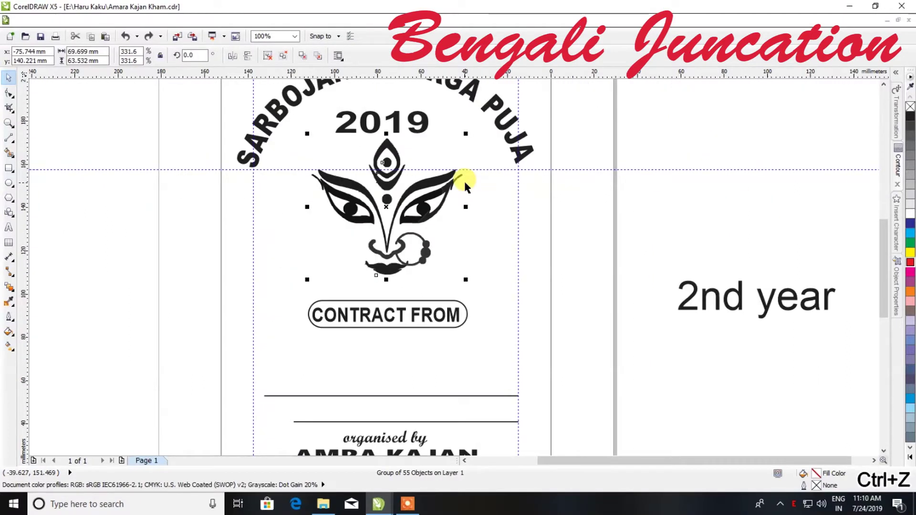
Scale the grouped Durga face down proportionally to about 68 mm wide.
drag(465, 135, 461, 138)
scroll(492, 222, down, 1)
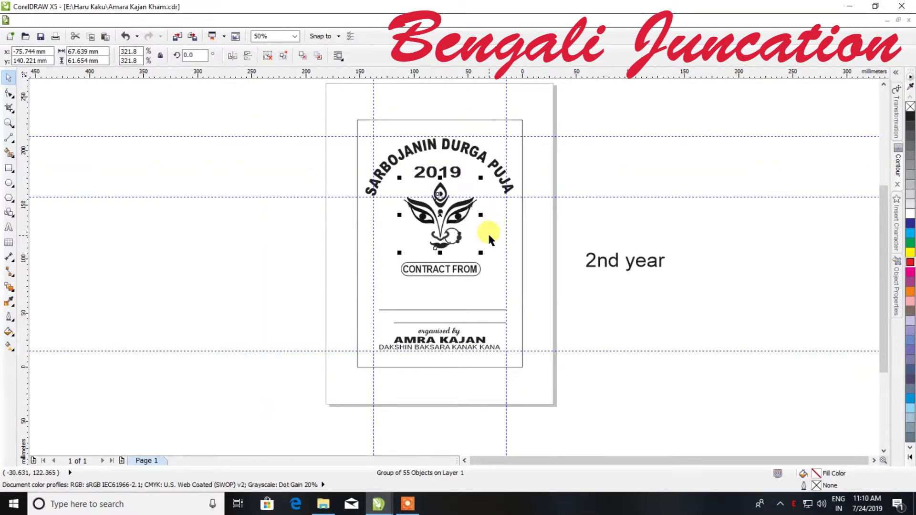
click(563, 239)
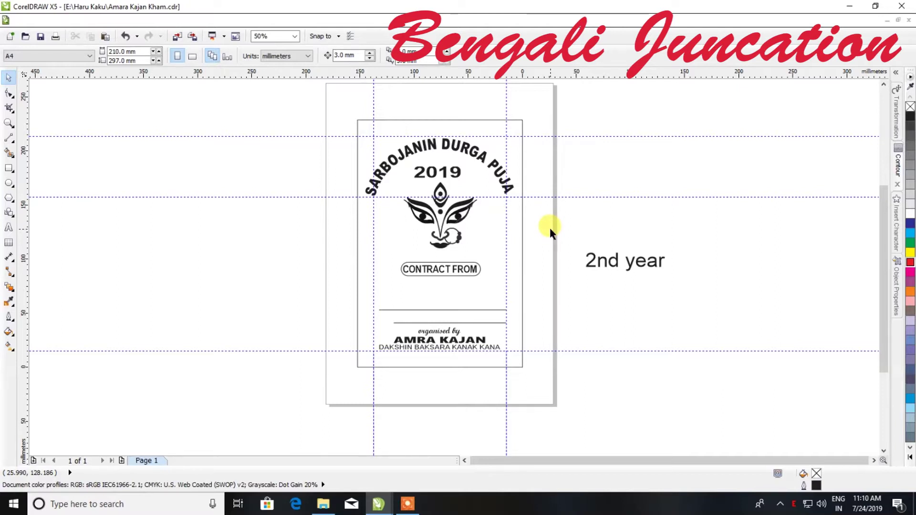
Move the cover artwork aside and add an inner copy of the border rectangle, sized 126.4 × 202.6 mm with a 3 pt outline.
drag(347, 122, 521, 366)
drag(449, 241, 785, 248)
click(439, 120)
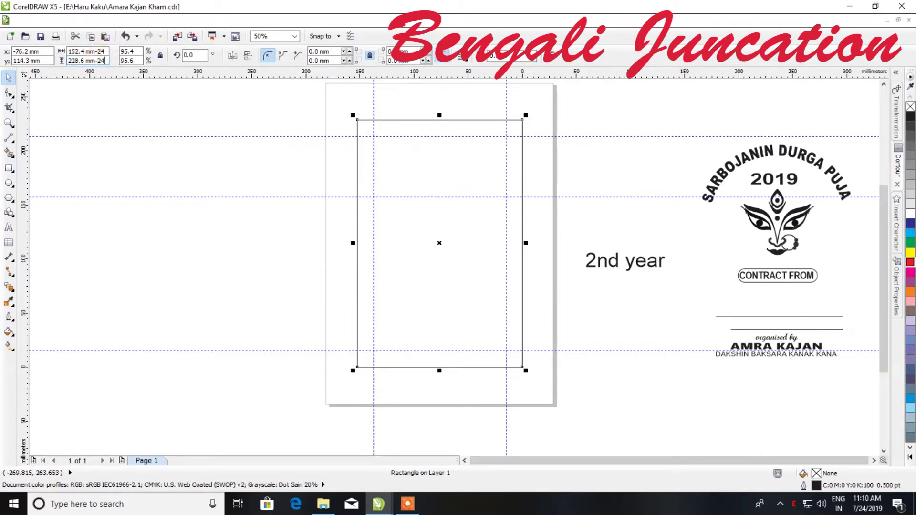
key(Return)
click(531, 57)
click(497, 119)
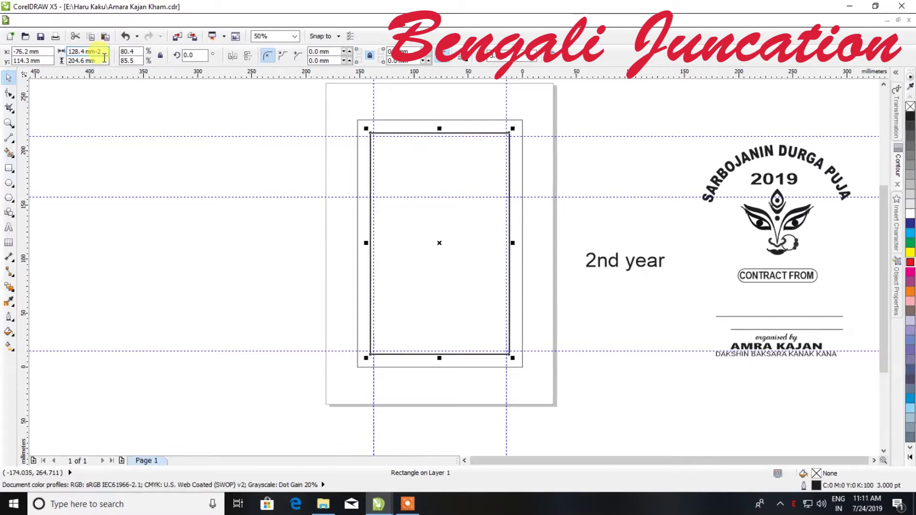
key(Return)
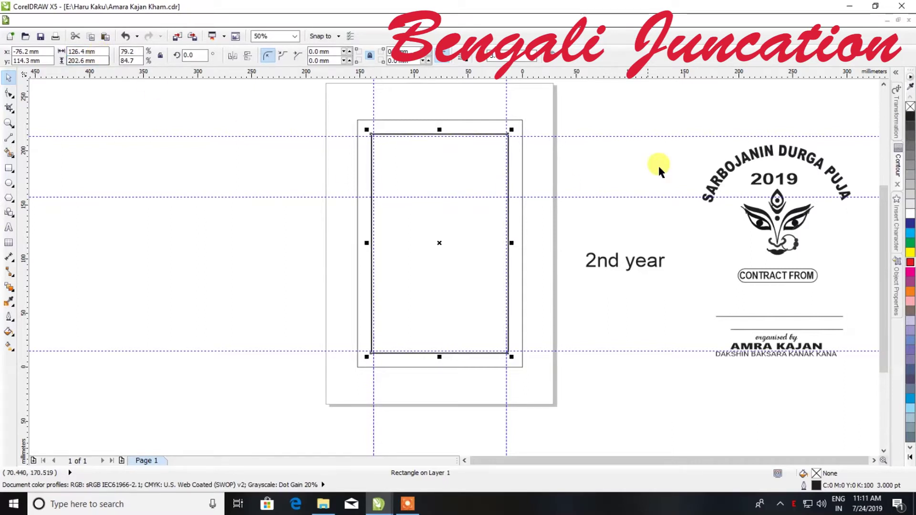
Add a second, smaller copy of the thick border, 122.4 × 198.6 mm, with a 1.5 pt outline.
scroll(673, 160, down, 3)
drag(671, 136, 746, 250)
scroll(618, 159, up, 5)
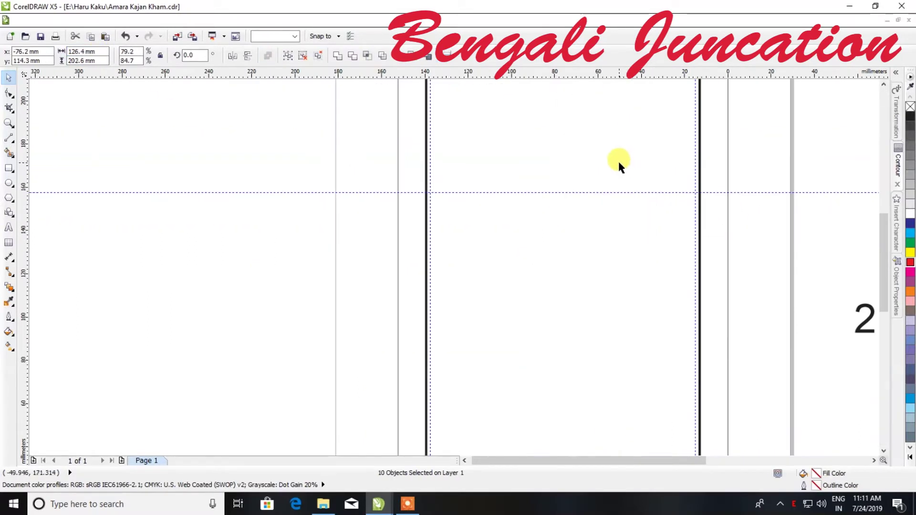
click(617, 159)
click(98, 51)
text(-)
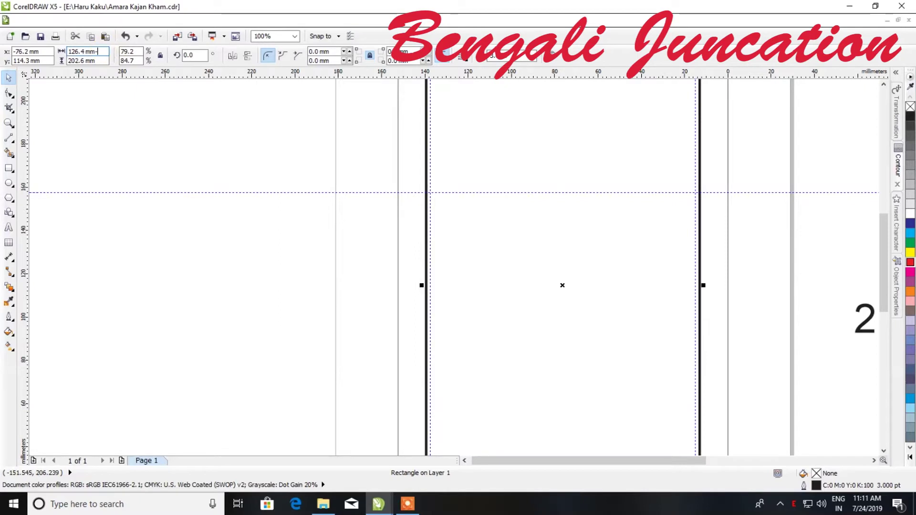
text(-4)
key(Return)
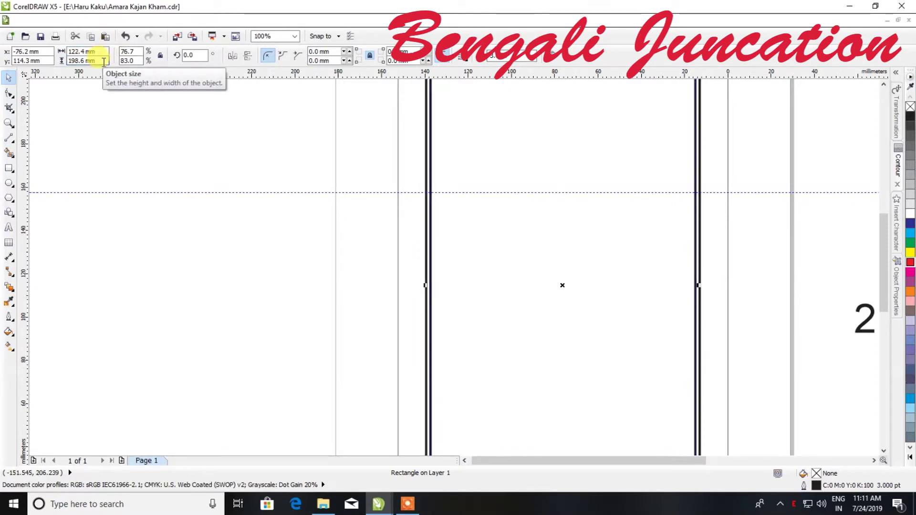
click(539, 57)
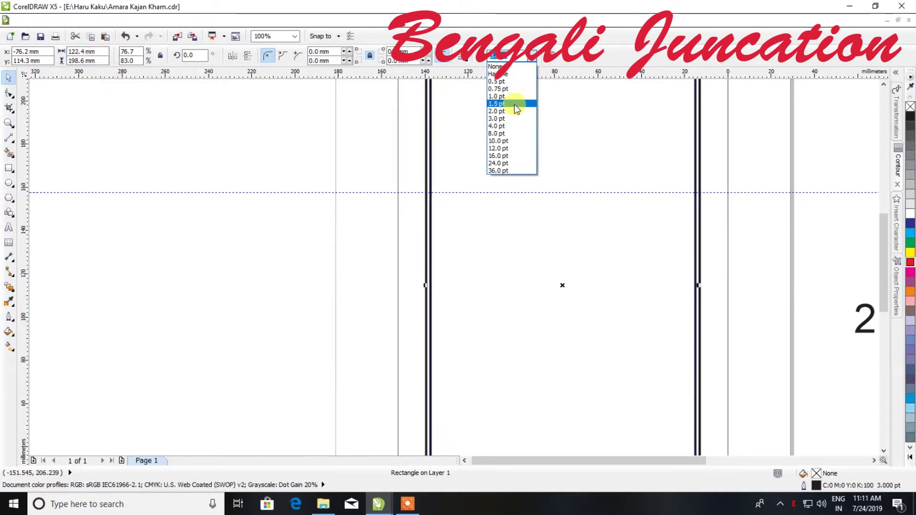
click(513, 103)
Move the cover artwork back inside the double border and scale it down to about 120 mm wide.
scroll(631, 125, down, 3)
drag(636, 102, 746, 266)
drag(675, 139, 523, 143)
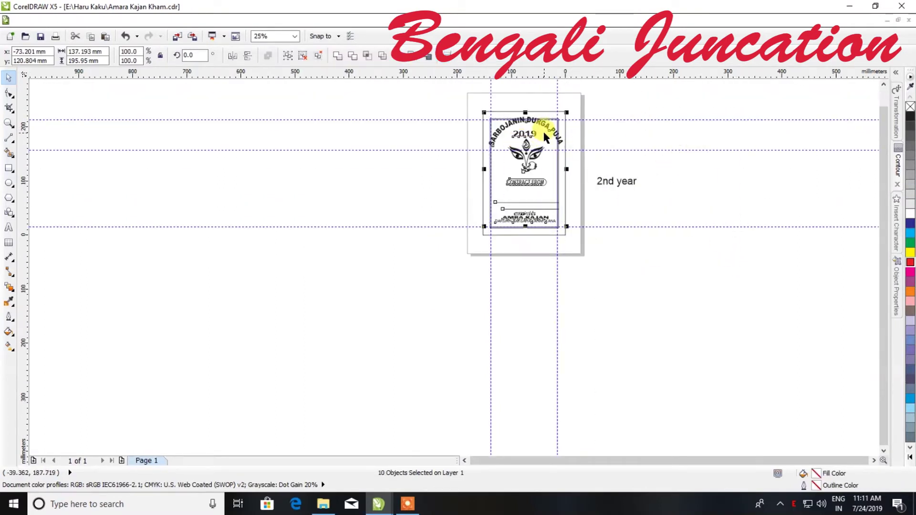
scroll(543, 129, up, 3)
drag(612, 102, 587, 103)
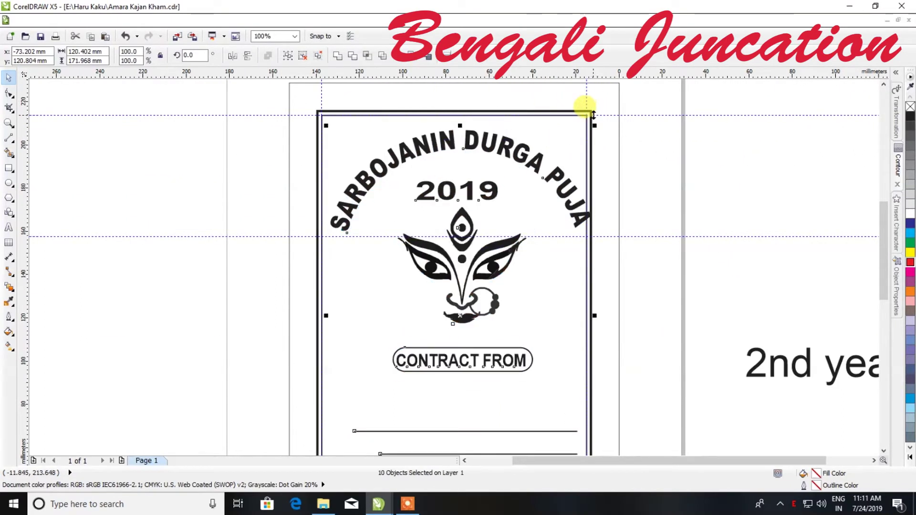
Scale the arched heading and "2019" together to about 112 mm wide so they clear the border.
scroll(587, 107, down, 1)
click(682, 122)
drag(671, 102, 403, 185)
scroll(526, 120, up, 1)
drag(527, 120, 521, 117)
scroll(619, 148, up, 1)
drag(685, 261, 663, 275)
scroll(664, 276, down, 1)
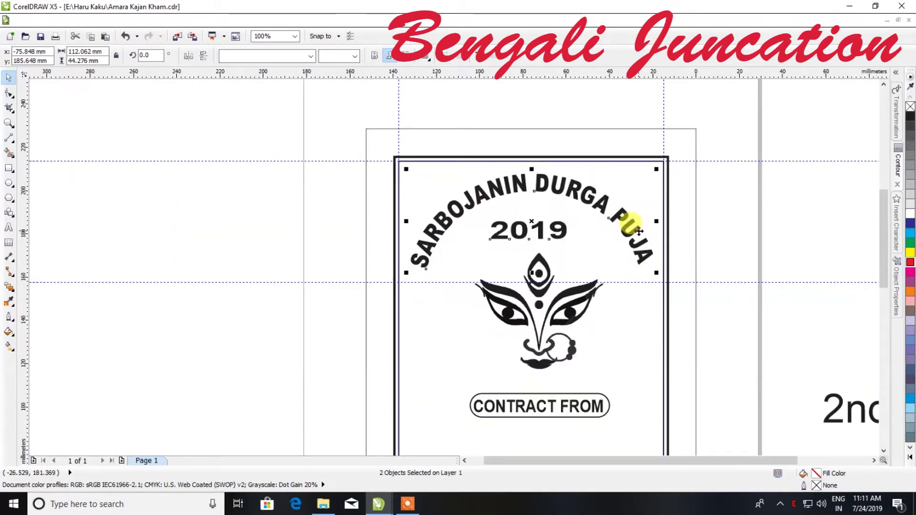
Group the arched heading with "2019" and centre the group horizontally on the border.
key(ctrl+g)
shift+click(579, 162)
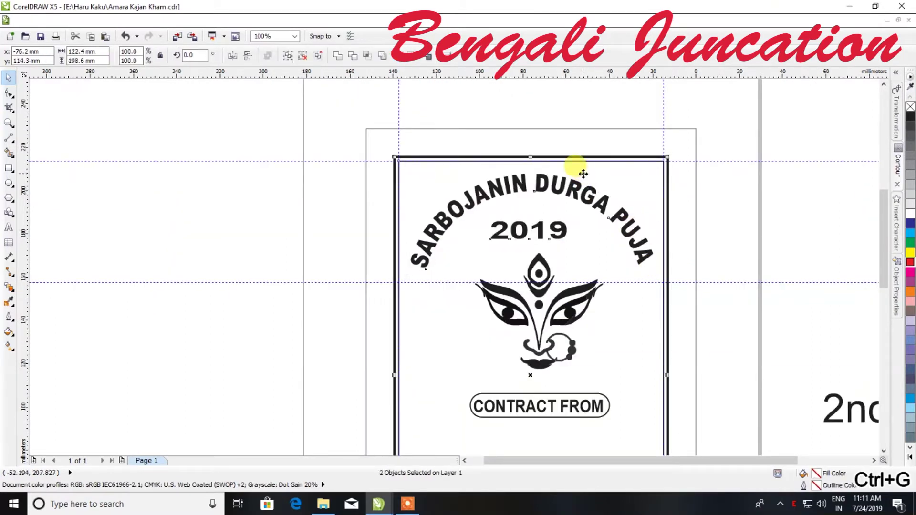
click(451, 57)
click(485, 233)
click(497, 311)
click(529, 311)
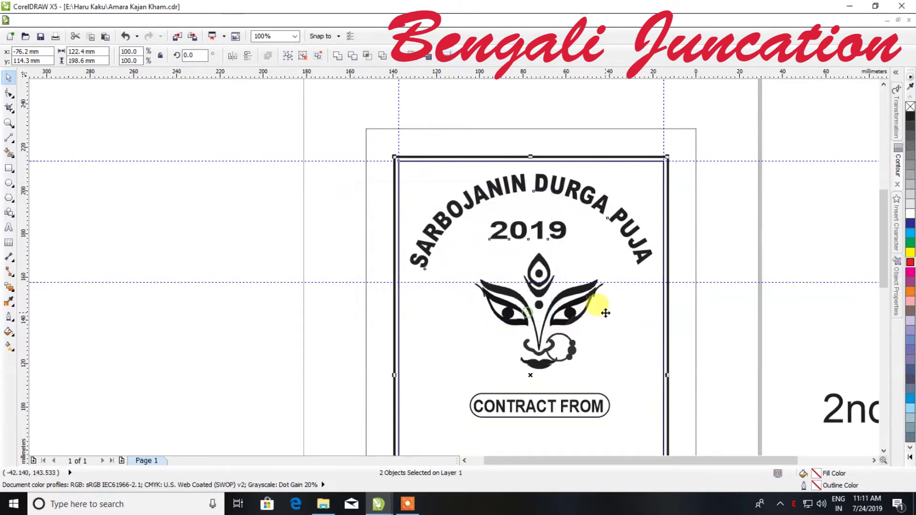
click(564, 312)
Move the two blank lines and the organiser details down about 16 mm, close to the border's lower edge.
scroll(564, 313, down, 2)
scroll(583, 381, up, 1)
drag(620, 377, 409, 406)
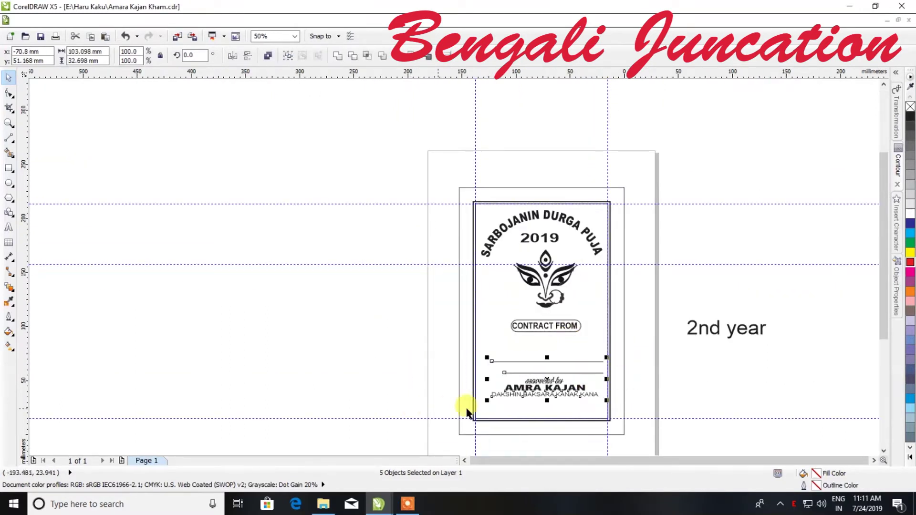
scroll(550, 399, up, 1)
drag(549, 375, 544, 408)
scroll(537, 368, down, 1)
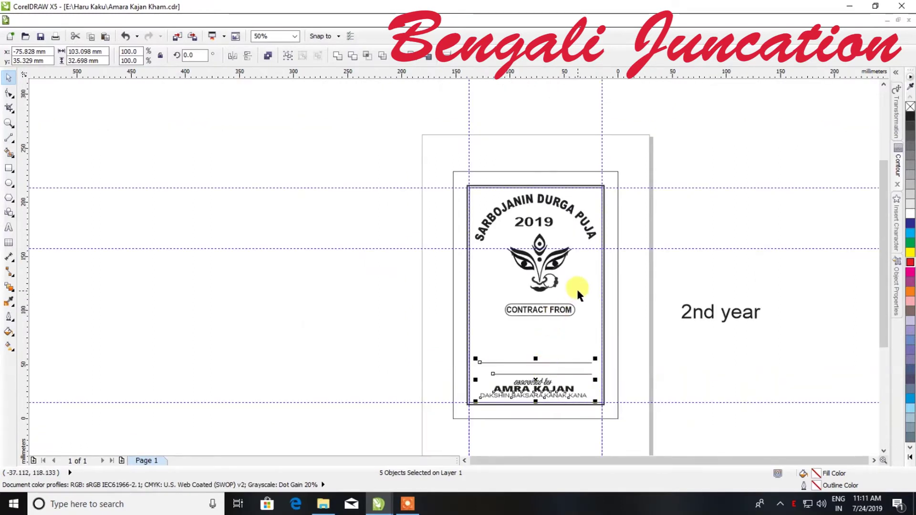
scroll(576, 288, up, 1)
scroll(535, 296, down, 1)
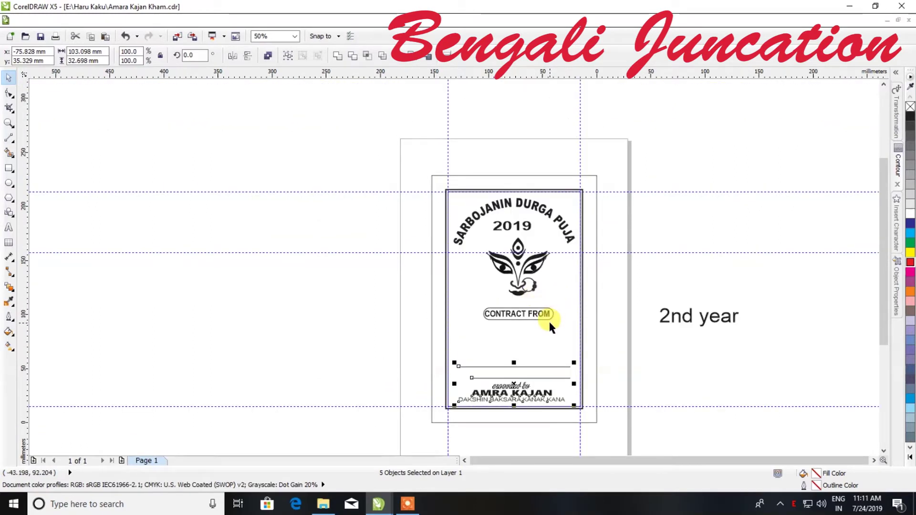
Lower the "CONTRACT FROM" label slightly, group it with its rounded frame and centre it horizontally on the border.
scroll(549, 323, up, 1)
click(420, 313)
drag(420, 313, 468, 331)
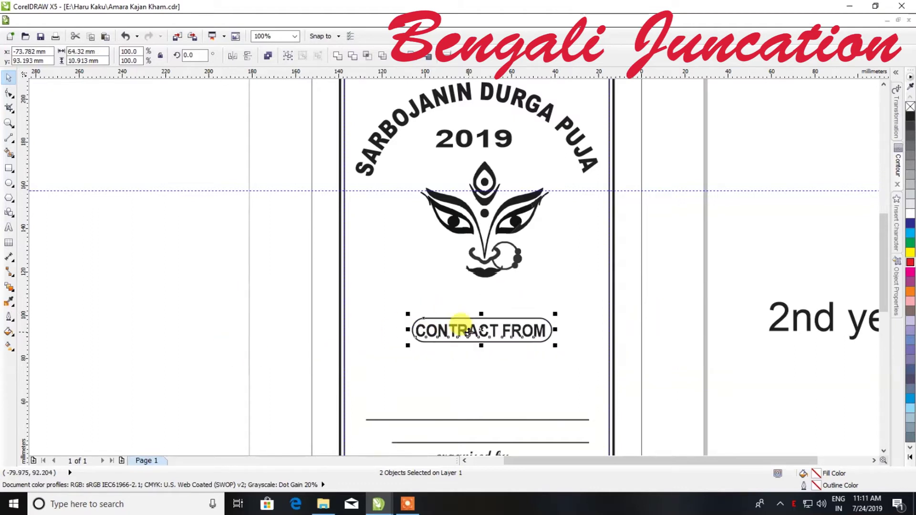
key(ctrl+g)
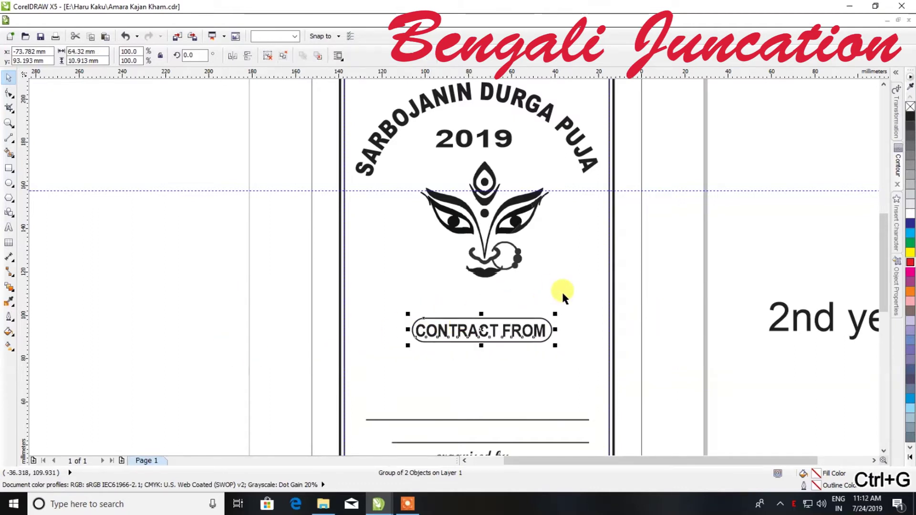
click(447, 55)
click(492, 223)
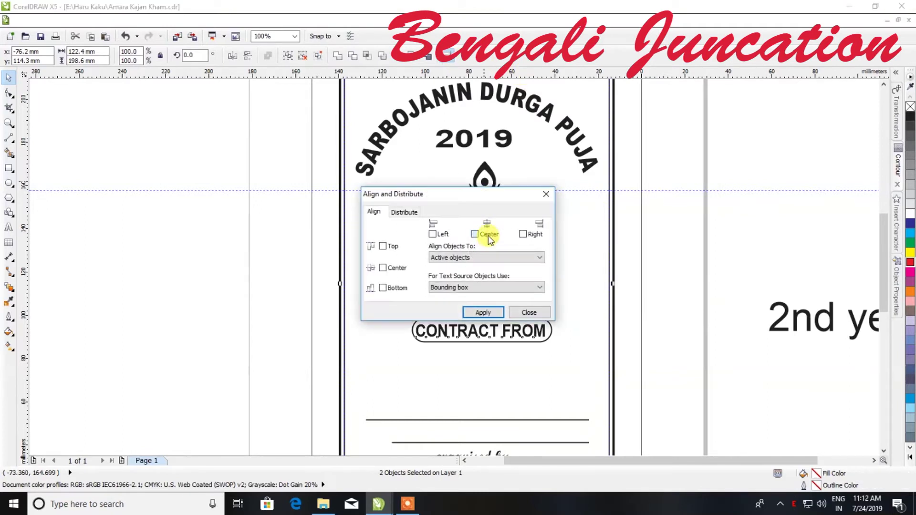
click(484, 312)
click(525, 313)
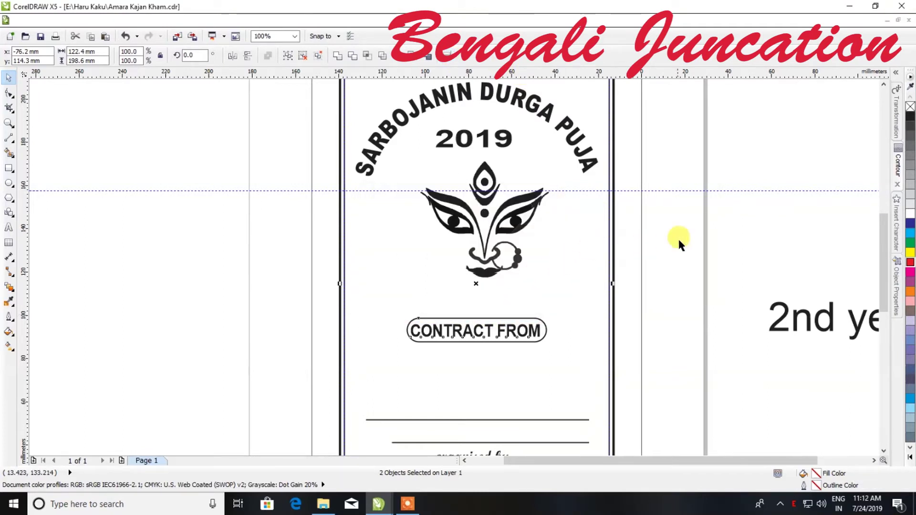
Move the Durga face slightly down and centre it horizontally on the border.
click(483, 222)
click(486, 214)
click(486, 216)
drag(487, 216, 482, 224)
shift+click(572, 239)
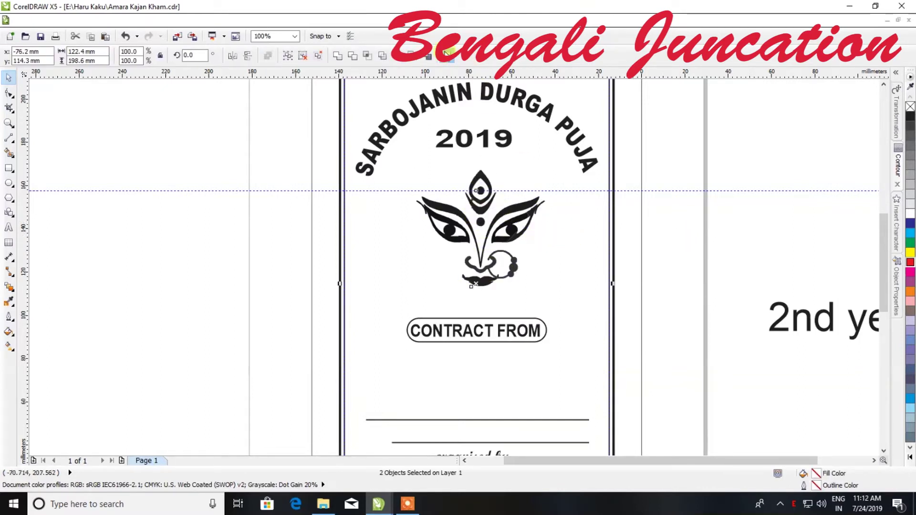
click(447, 56)
click(475, 234)
click(499, 314)
click(529, 313)
click(576, 217)
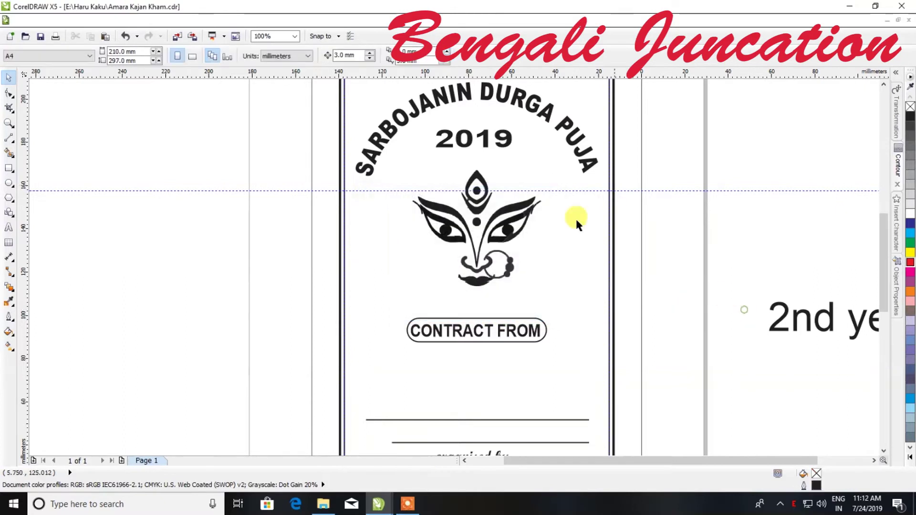
Move the grouped arched heading and "2019" down 6 mm, keeping them centred above the Durga face.
scroll(487, 136, up, 1)
click(483, 142)
scroll(479, 143, down, 1)
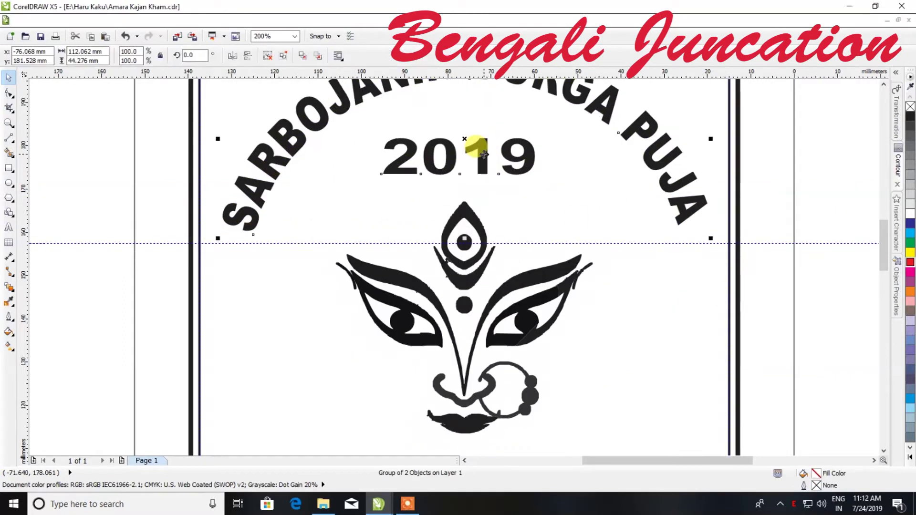
scroll(474, 146, down, 1)
key(ctrl+z)
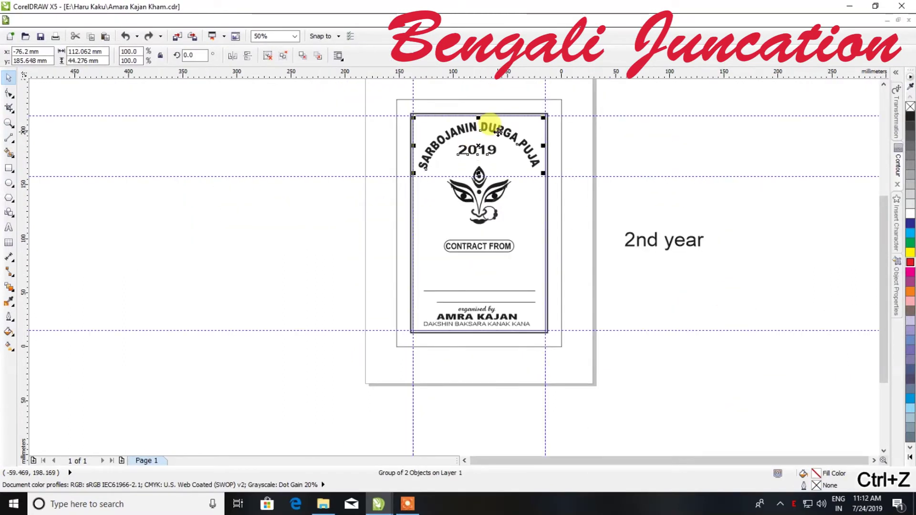
drag(497, 134, 498, 139)
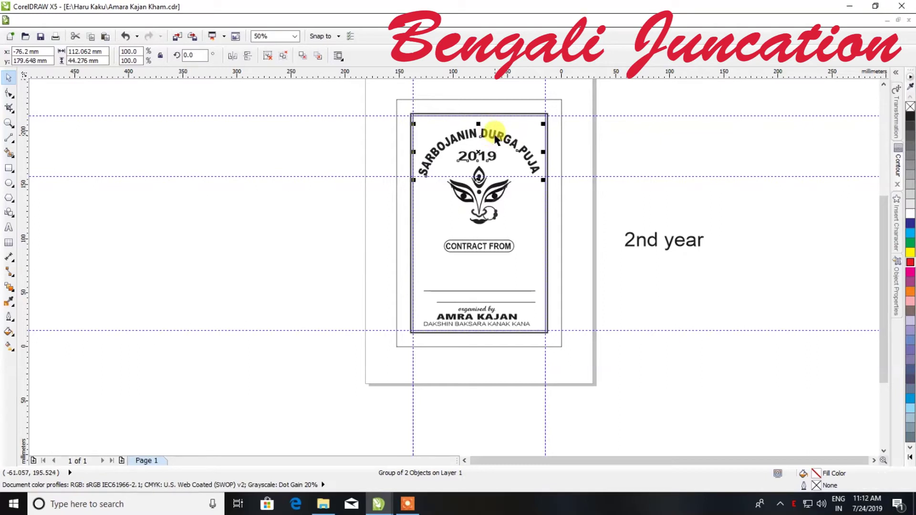
click(605, 143)
scroll(554, 155, down, 1)
scroll(554, 153, up, 2)
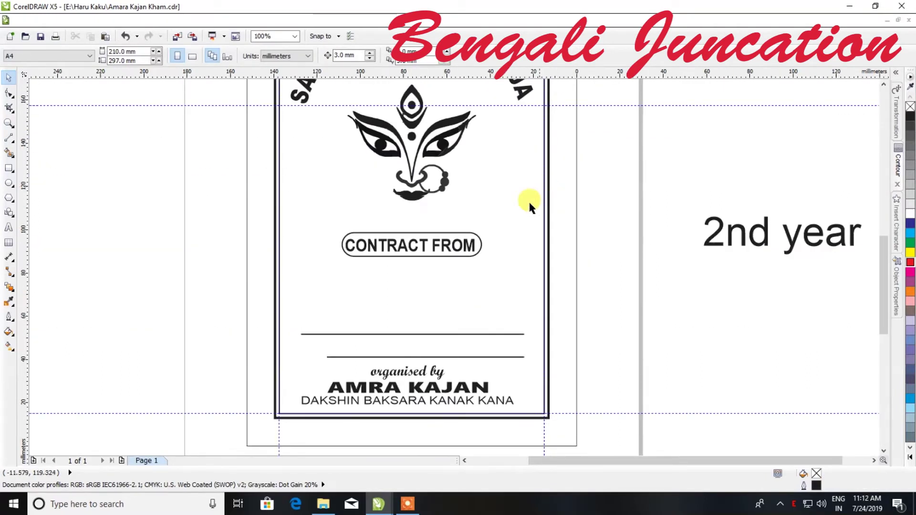
Move the framed "CONTRACT FROM" label up 9 mm, just beneath the Durga face.
drag(595, 215, 226, 282)
key(Up)
key(Up)
key(Up)
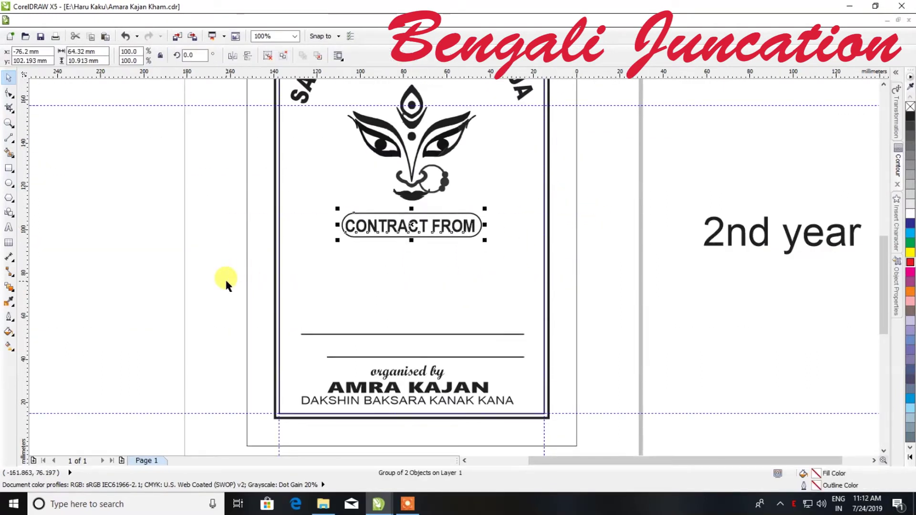
Move the "2nd year" text beneath the framed "CONTRACT FROM" label and set it in the Sailor font.
drag(725, 234, 358, 277)
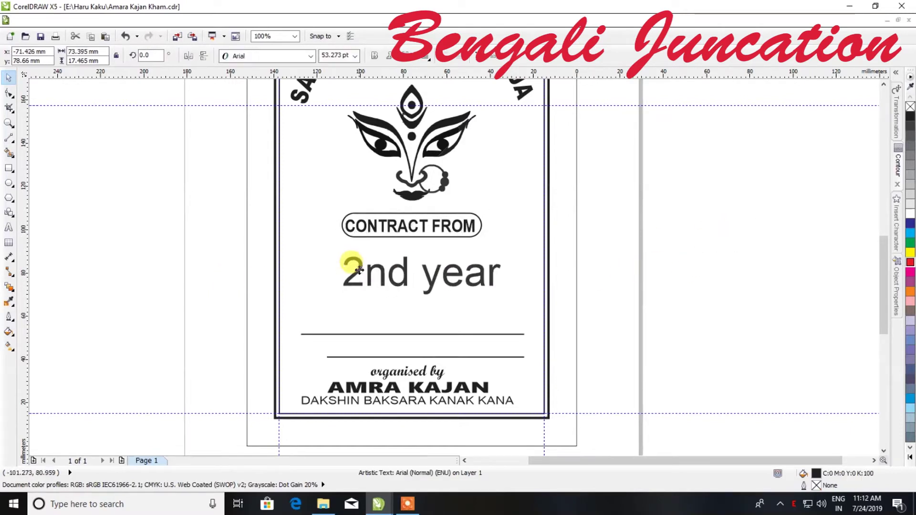
scroll(405, 250, up, 1)
click(311, 56)
text(s)
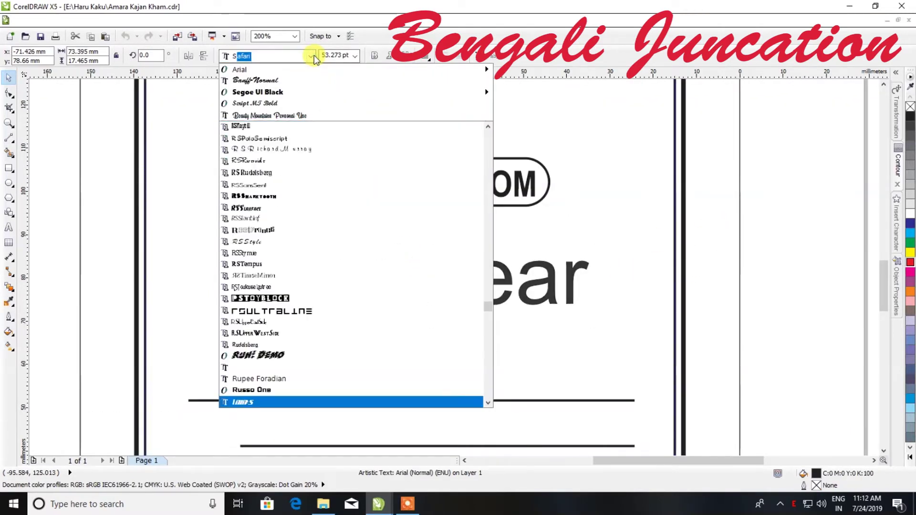
key(Return)
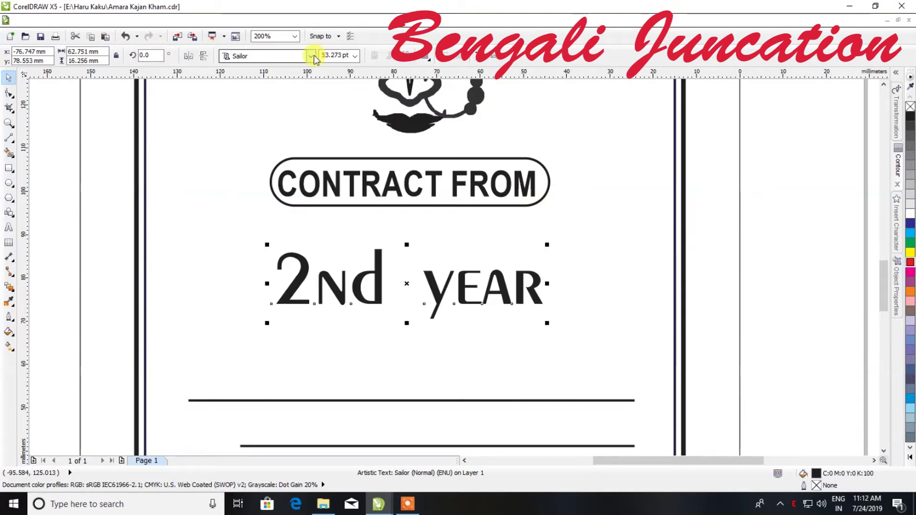
Reduce the "2nd year" text to about 41.3 pt and move it to the empty area beside the page.
key(ctrl+a)
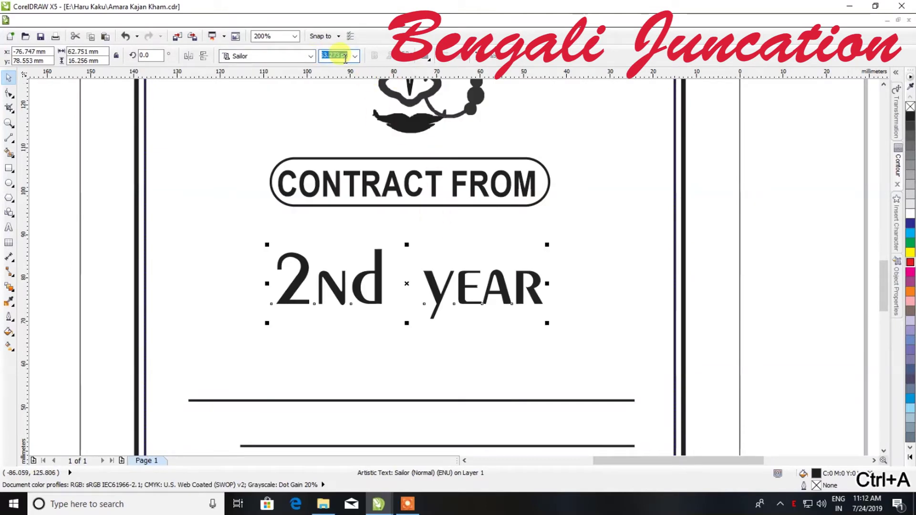
text(26)
key(Return)
scroll(341, 290, down, 2)
drag(387, 286, 560, 150)
scroll(524, 167, up, 2)
scroll(420, 181, down, 2)
drag(415, 180, 640, 185)
scroll(708, 173, up, 4)
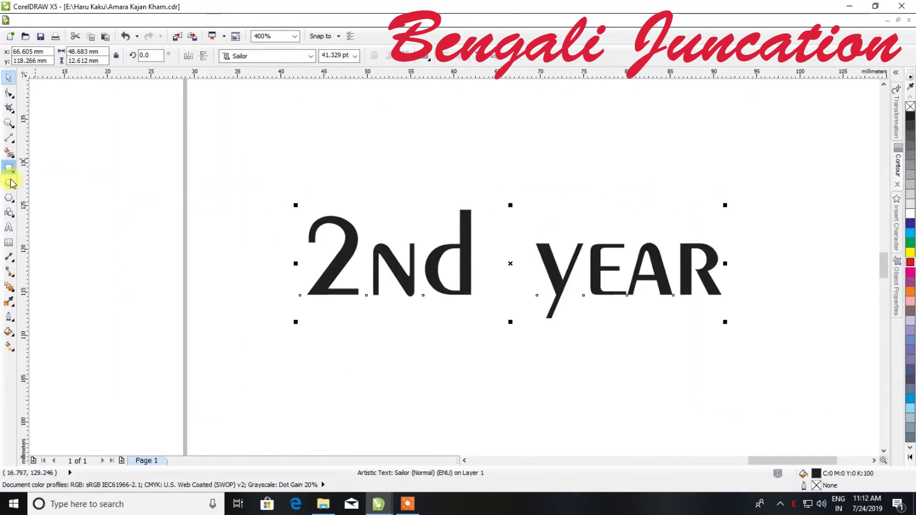
Draw a 53-point star about 63 mm wide and 20 mm high around the "2nd year" text.
click(14, 206)
click(36, 207)
drag(244, 171, 791, 349)
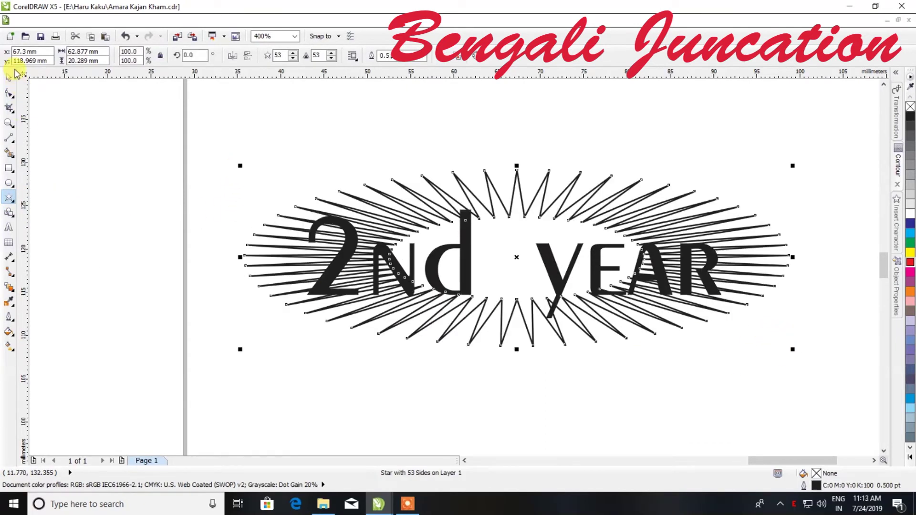
Set the star's sharpness to 12 so its spikes surround the "2nd year" text.
double_click(316, 56)
text(20)
key(Return)
click(316, 56)
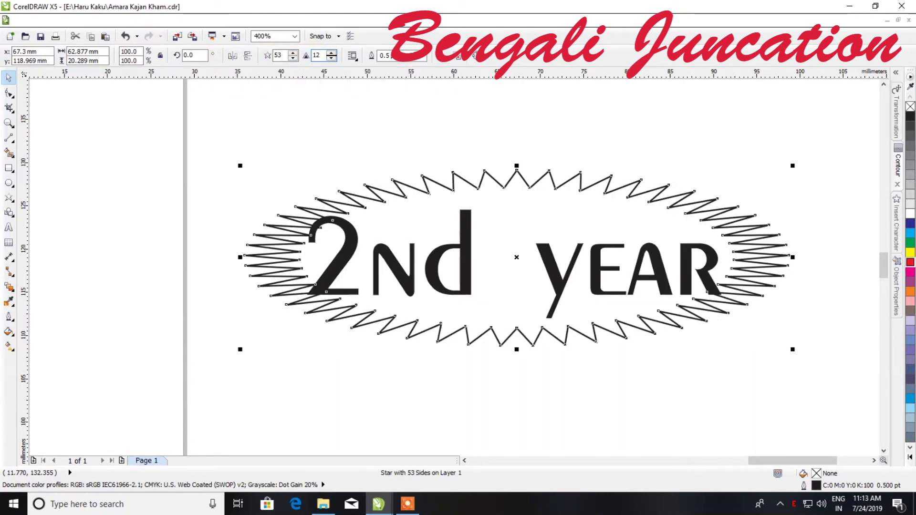
text(12)
key(Return)
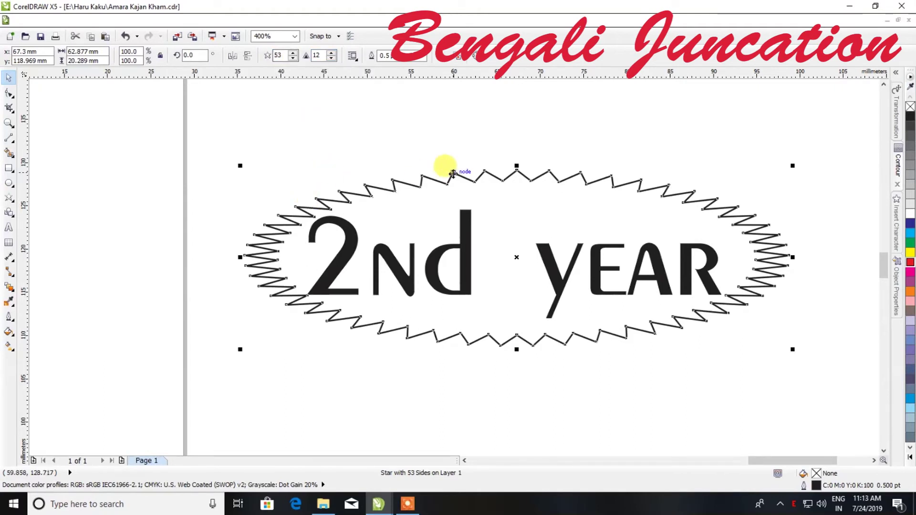
Fill the star with black and place white-filled "2nd year" text on it.
click(909, 119)
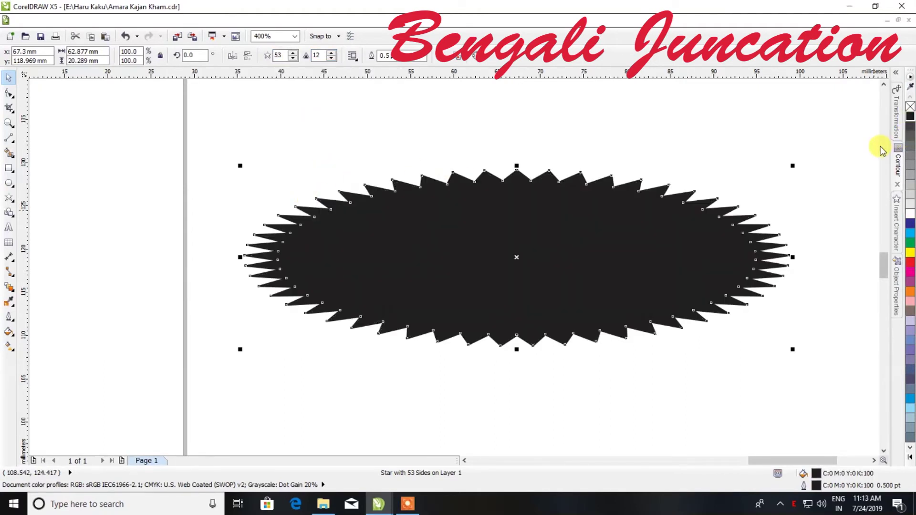
drag(252, 152, 807, 327)
click(911, 218)
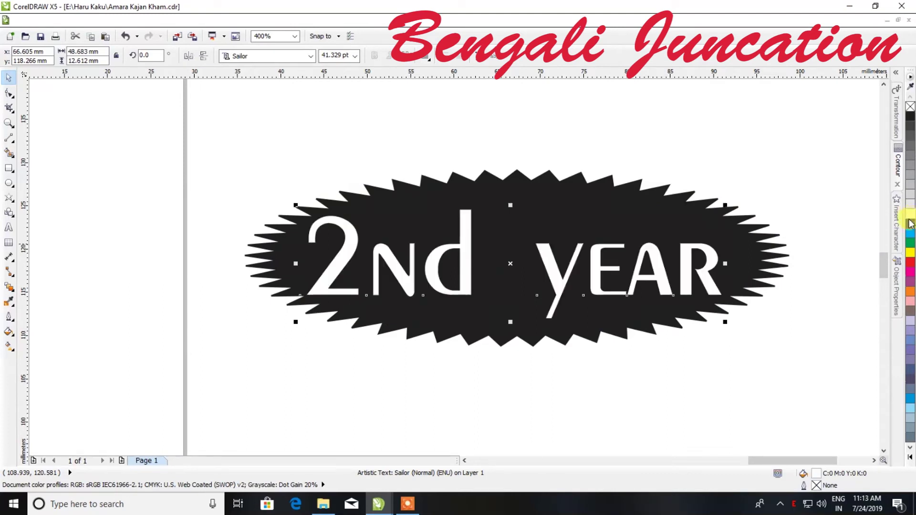
Group the "2nd year" text with its star, move the badge beside the Durga face's mouth and scale it to 76.8%.
scroll(282, 336, down, 3)
drag(498, 278, 192, 397)
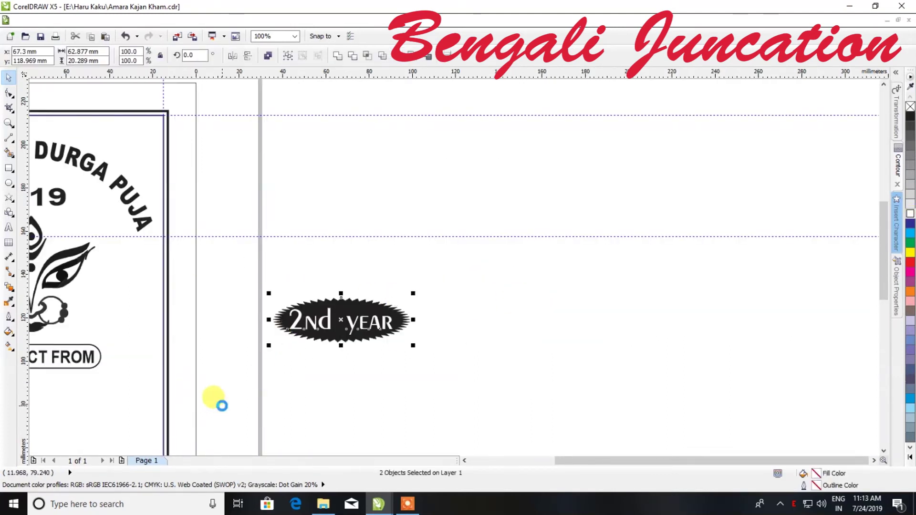
key(ctrl+g)
scroll(211, 399, down, 2)
scroll(294, 326, up, 1)
drag(337, 337, 140, 334)
scroll(183, 329, up, 2)
drag(297, 274, 256, 272)
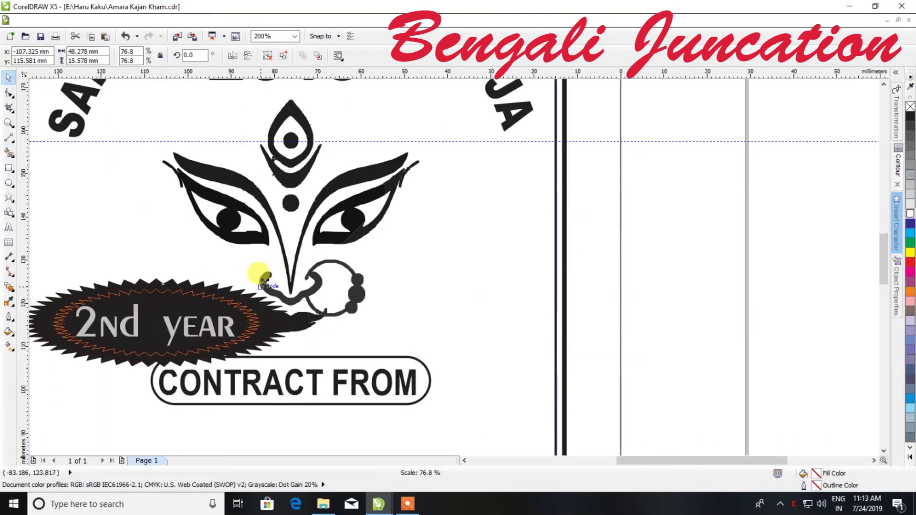
Try rotating the "2nd year" badge to 9°, 90° and 45°, placing it over the right end of the arched heading.
scroll(256, 272, down, 2)
scroll(188, 291, up, 2)
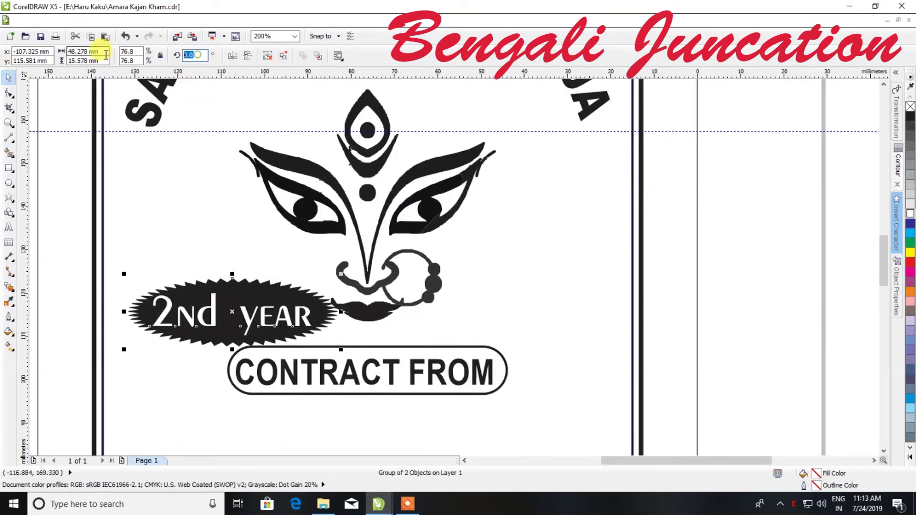
text(9)
key(Return)
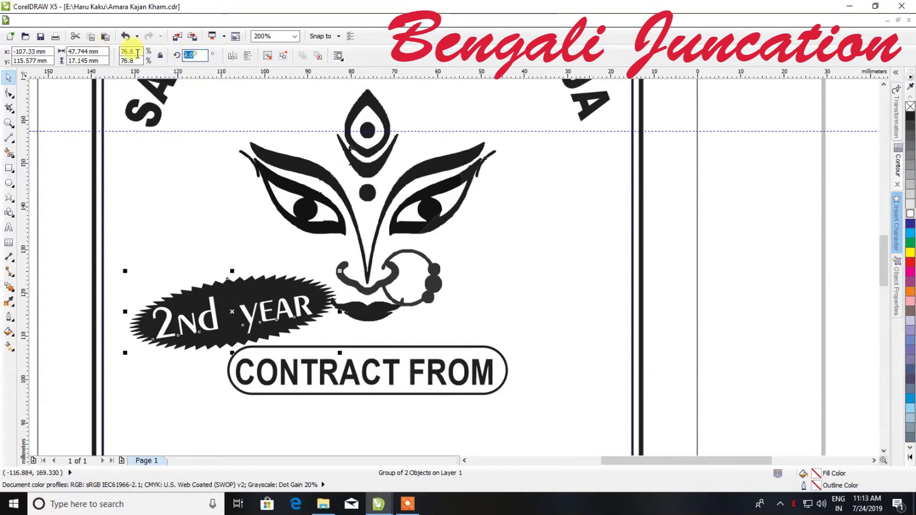
text(90)
key(Return)
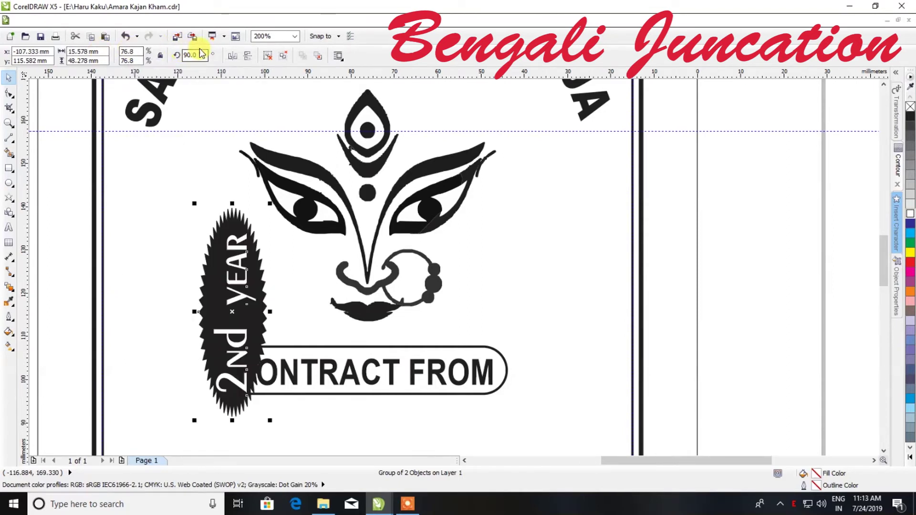
key(Return)
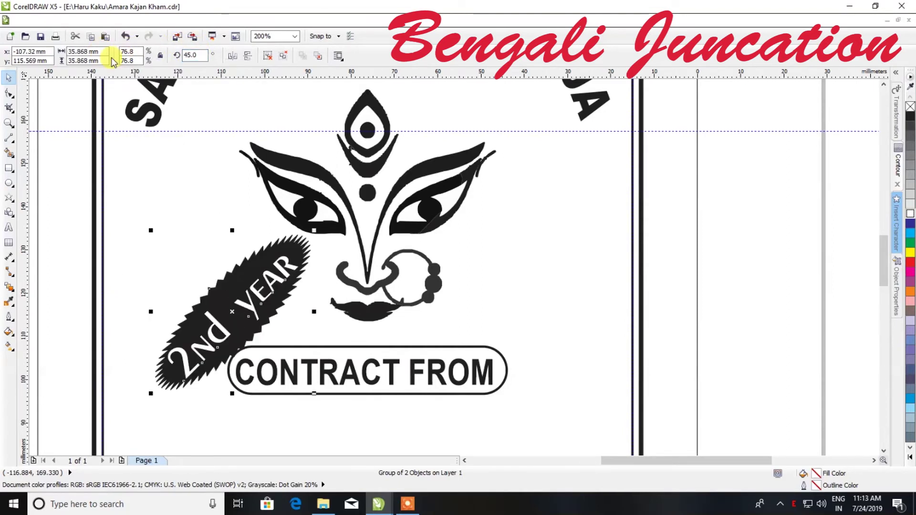
scroll(228, 272, down, 2)
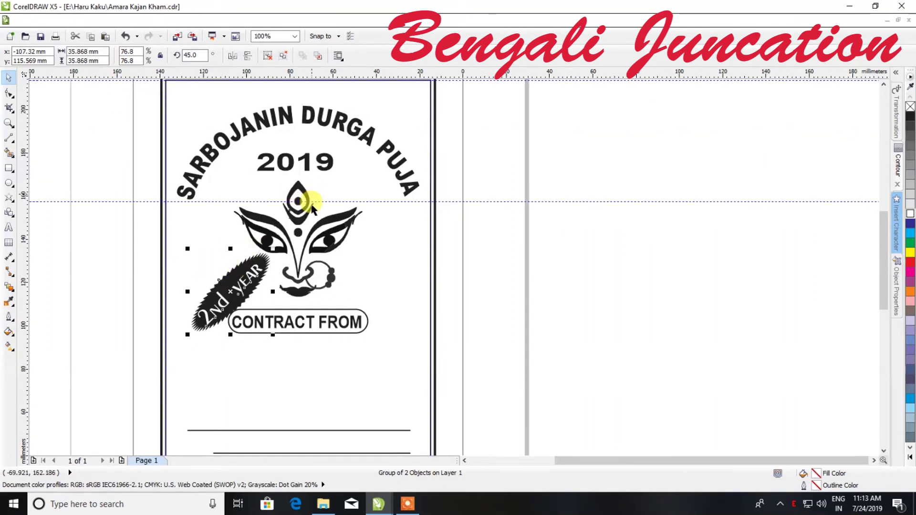
drag(231, 273, 374, 159)
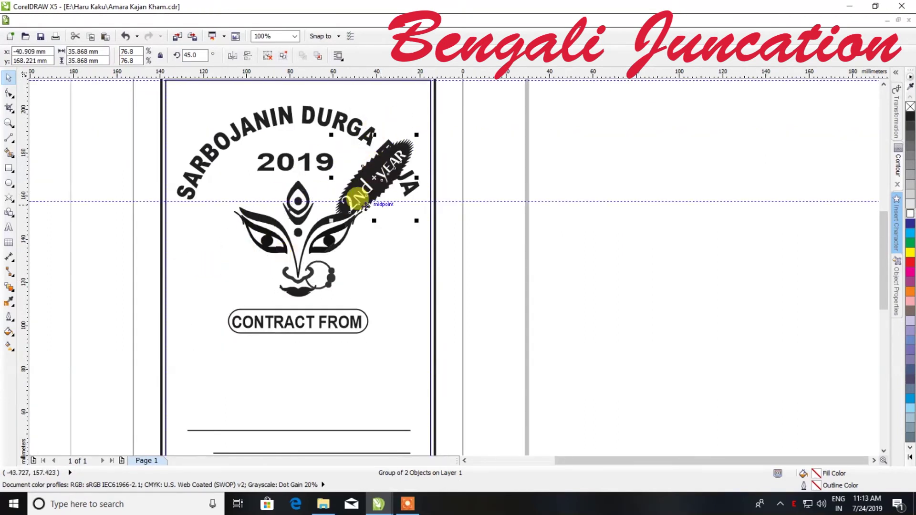
Move the Durga face and the framed "CONTRACT FROM" label down together, keeping them horizontally centred on the cover.
click(411, 339)
drag(571, 378, 85, 181)
drag(327, 259, 347, 258)
key(Down)
scroll(364, 194, down, 3)
scroll(552, 143, up, 3)
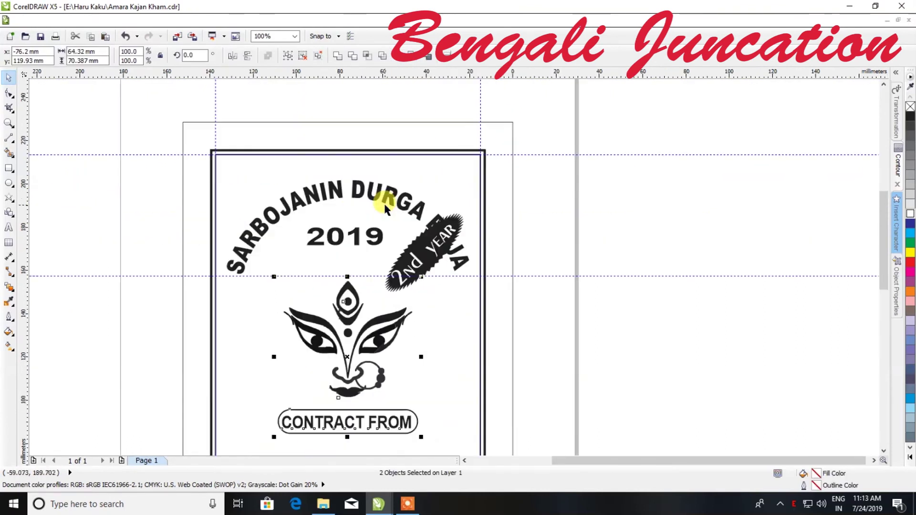
Move the grouped arched heading and "2019" up 7.5 mm towards the top border.
drag(553, 140, 87, 280)
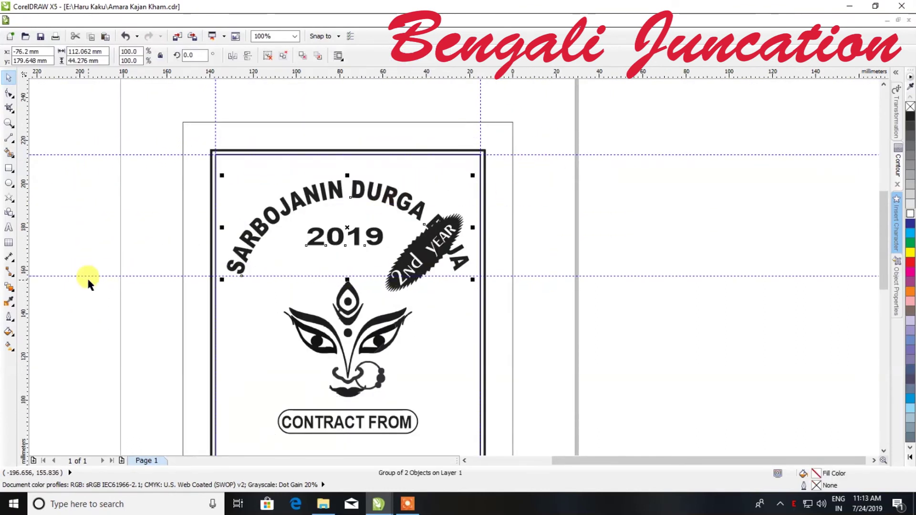
key(Up)
key(Up)
key(ctrl+Up)
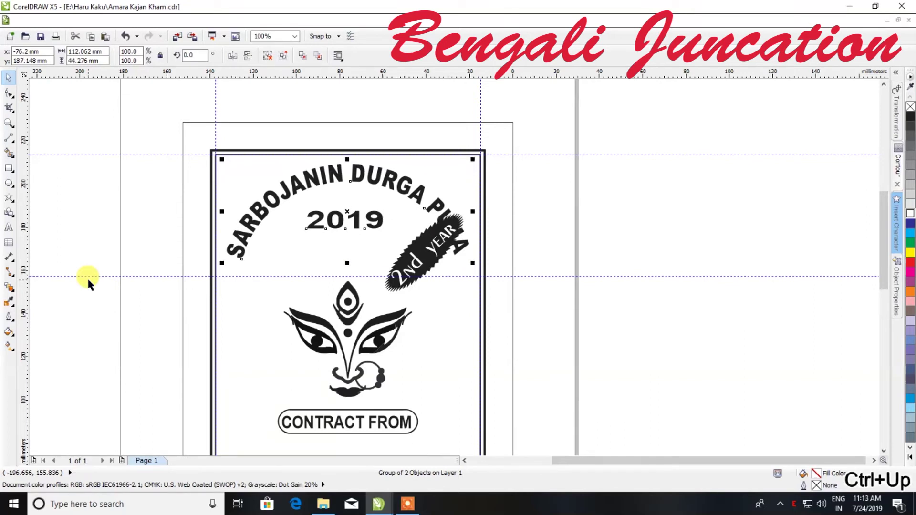
Reset the "2nd year" badge's rotation to 0° and place it between "2019" and the Durga face.
click(414, 246)
text(0)
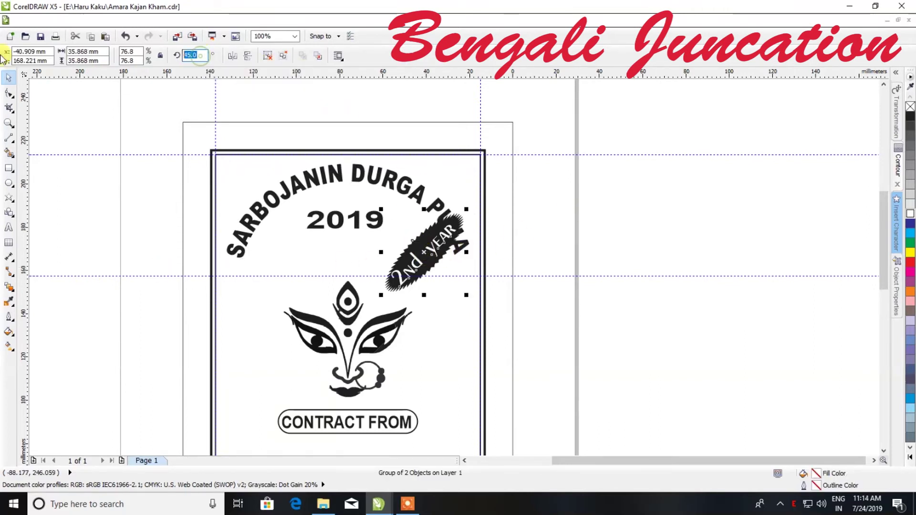
key(Return)
click(413, 244)
drag(413, 244, 333, 245)
scroll(358, 219, up, 2)
Ungroup the arched heading from "2019" and nudge "2019" up closer to the arch.
click(346, 227)
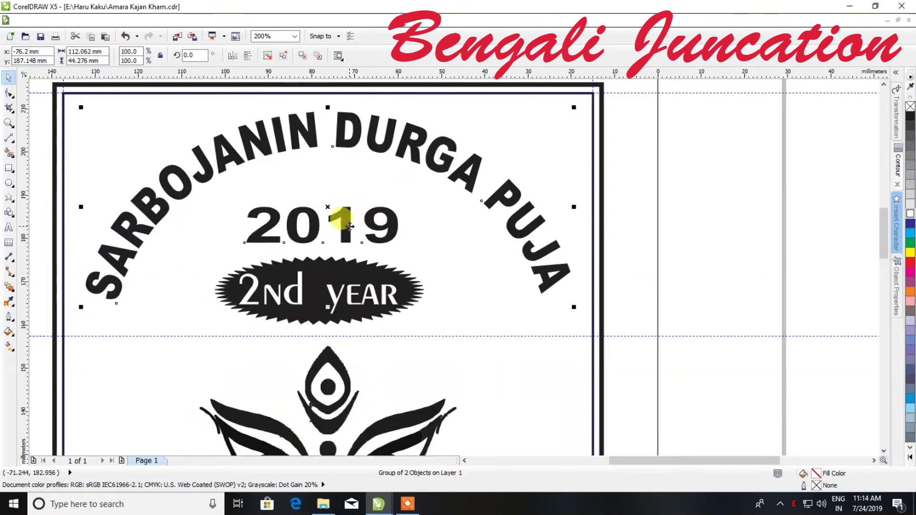
click(268, 56)
drag(731, 174, 137, 273)
key(ctrl+Up)
key(ctrl+Up)
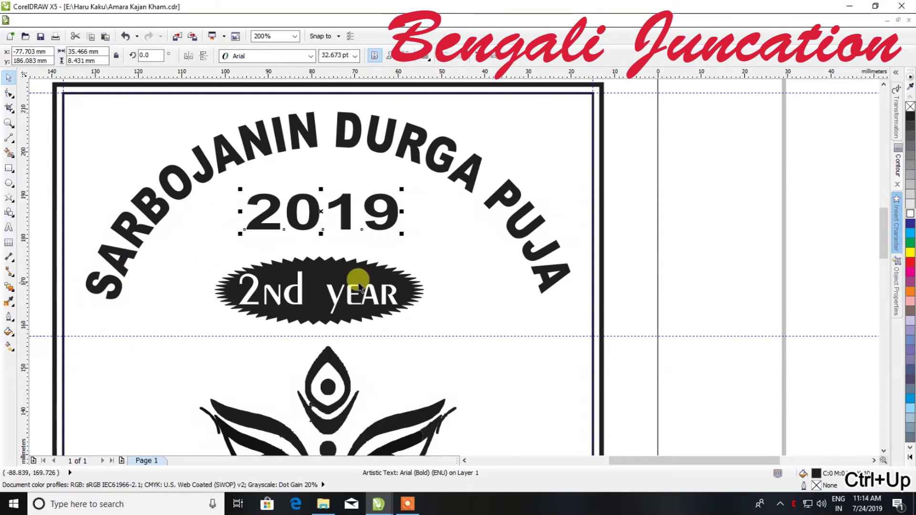
Nudge the "2nd year" badge up closer to "2019".
click(387, 263)
key(ctrl+Up)
key(ctrl+Up)
Nudge the Durga face up beneath the "2nd year" badge and centre it horizontally on the border.
scroll(340, 276, down, 3)
scroll(337, 286, up, 2)
click(339, 308)
key(ctrl+Up)
key(ctrl+Up)
shift+click(454, 301)
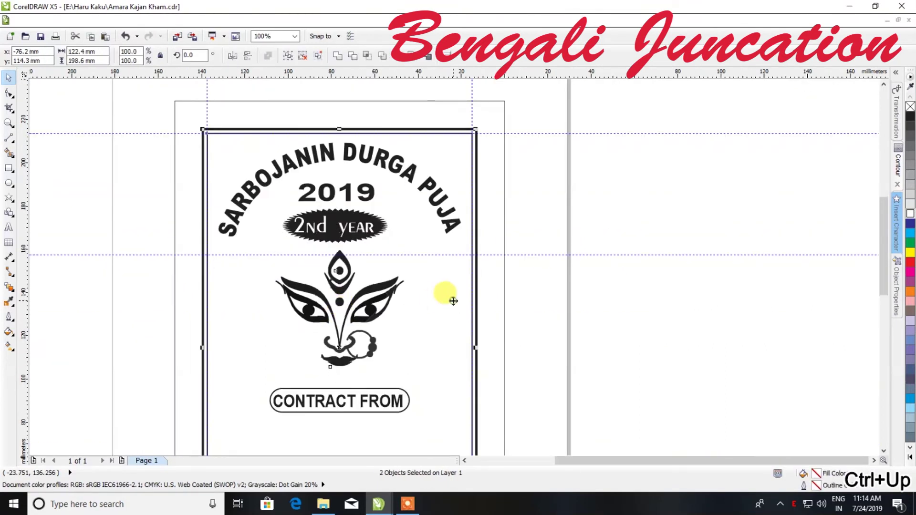
click(446, 56)
click(487, 233)
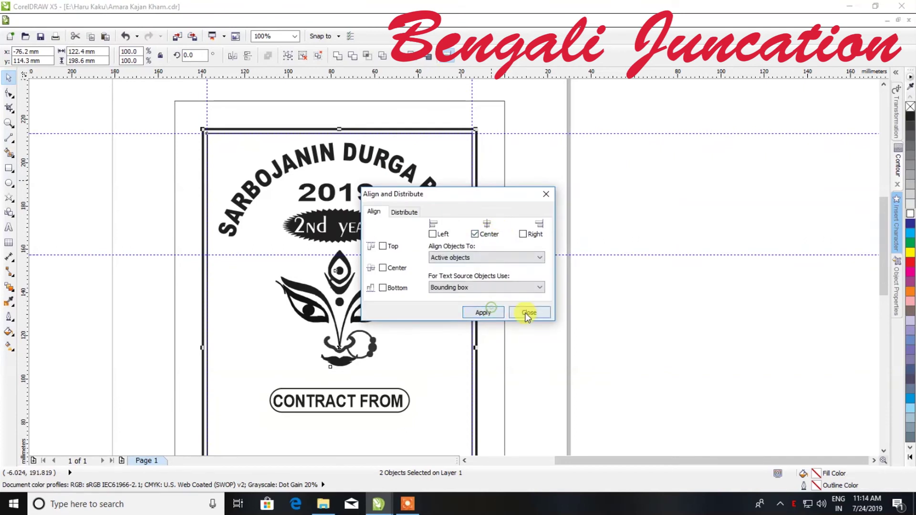
click(527, 314)
Enlarge the two blank lines above "organised by" to about 117 mm overall width and nudge them up slightly.
scroll(552, 297, down, 3)
click(600, 342)
scroll(563, 339, up, 3)
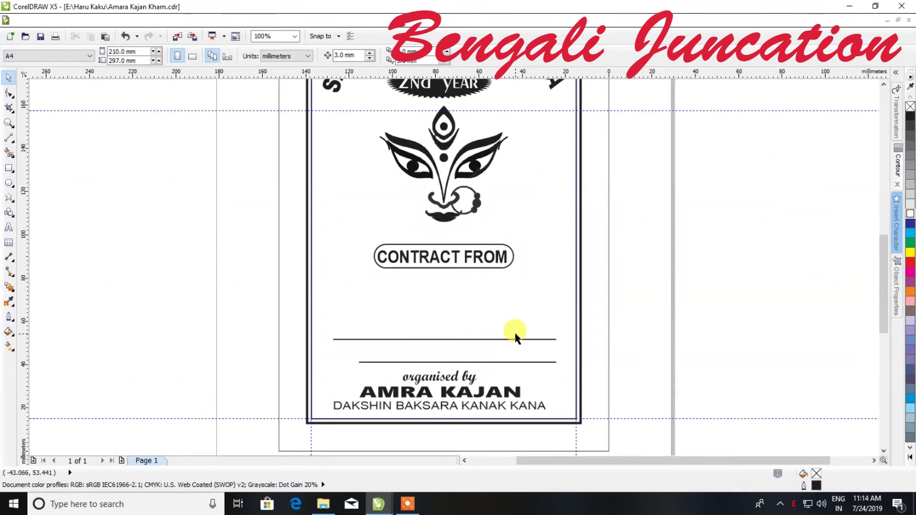
mouse_move(660, 320)
mouse_down()
mouse_move(191, 364)
mouse_move(196, 372)
mouse_up()
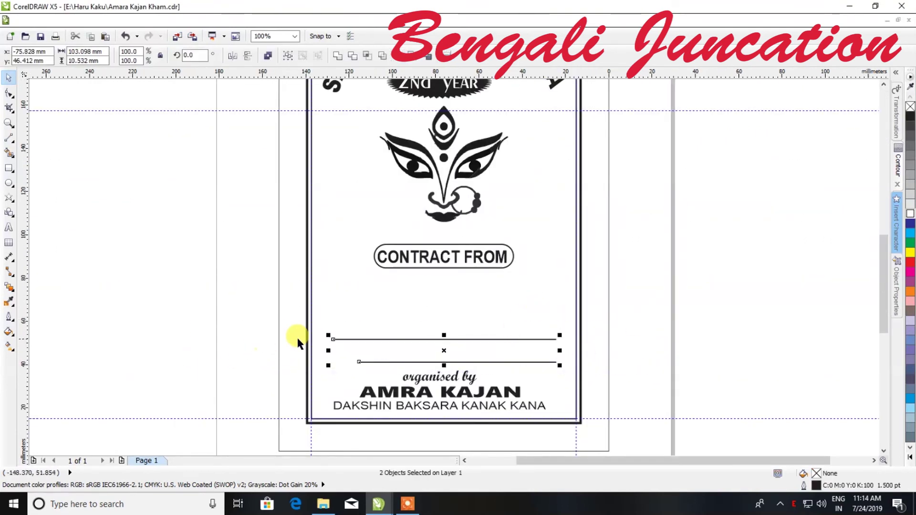
drag(326, 335, 313, 333)
drag(563, 333, 579, 319)
key(ctrl+Up)
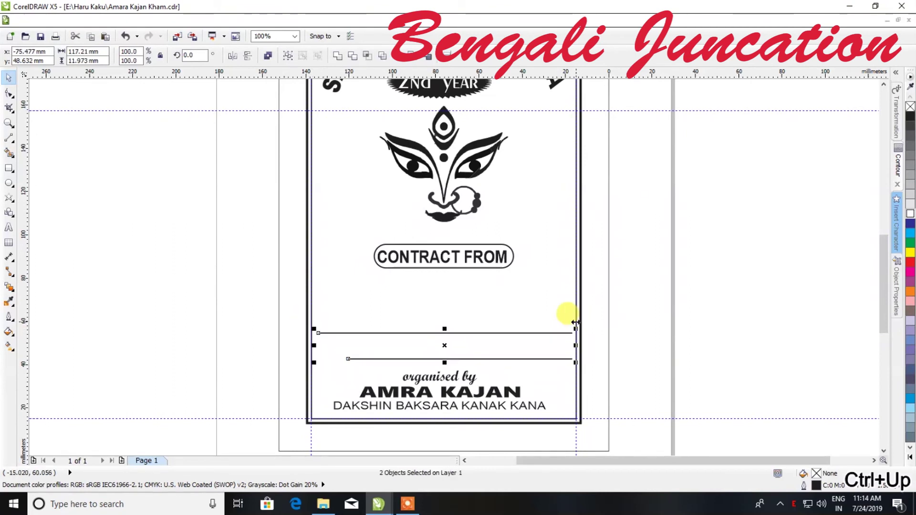
click(644, 289)
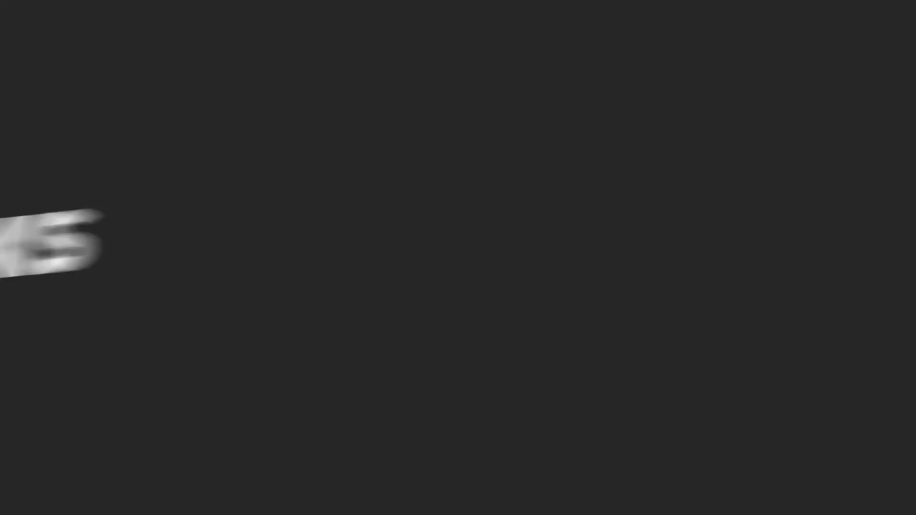